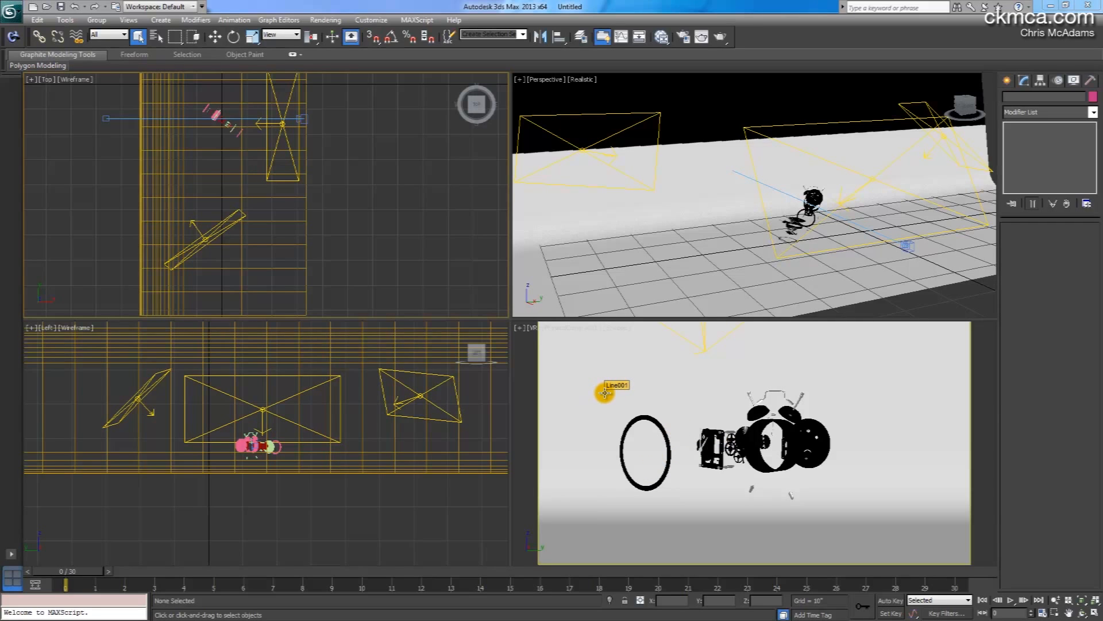
- Create an Ink 'n Paint material in an empty area of the Slate Material Editor and show its parameters
key(m)
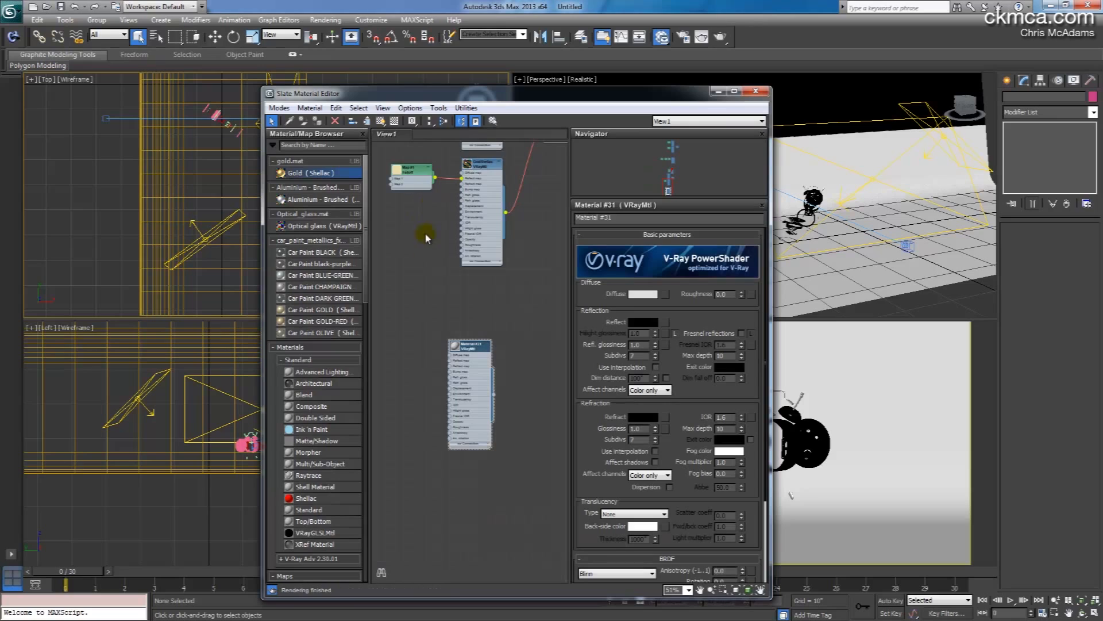
middle_drag(428, 313, 446, 242)
scroll(446, 246, down, 1)
middle_drag(481, 415, 493, 261)
right_click(483, 343)
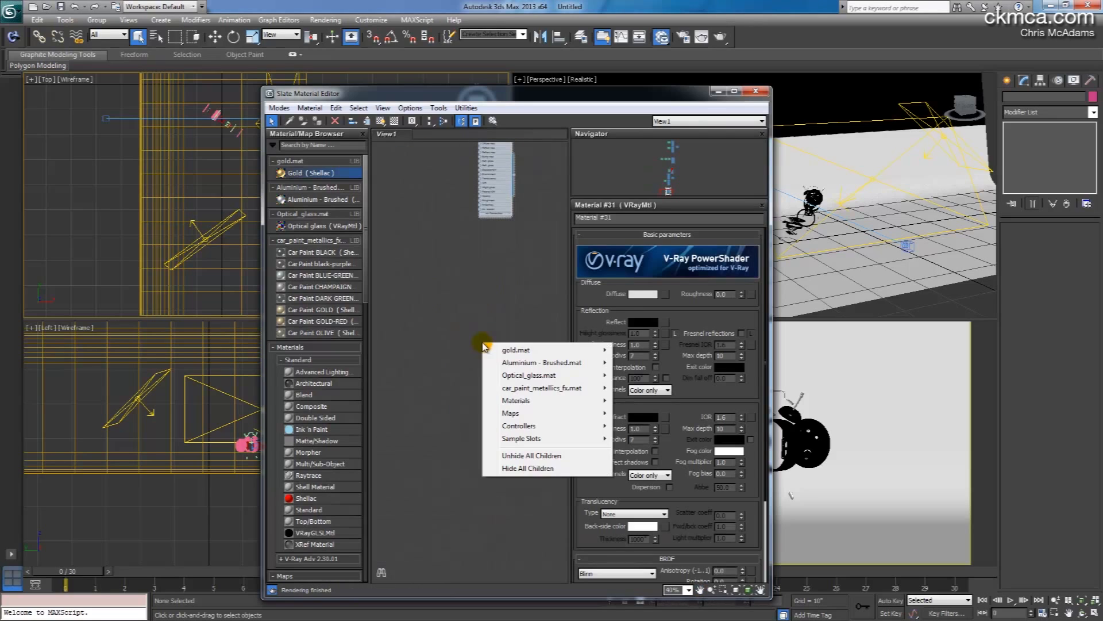
mouse_move(517, 400)
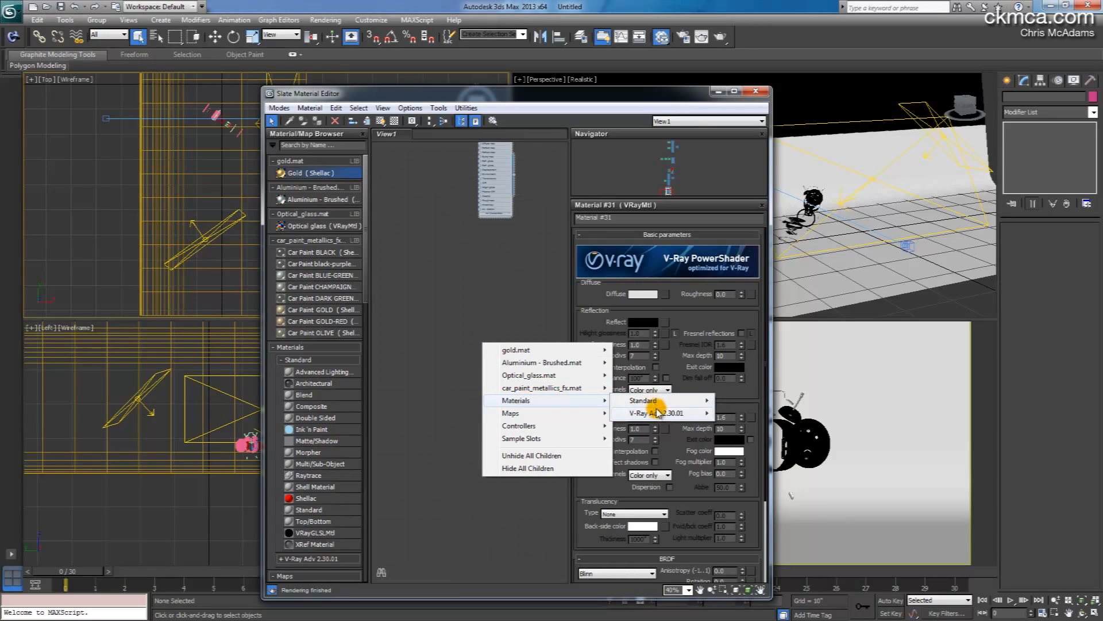
mouse_move(659, 415)
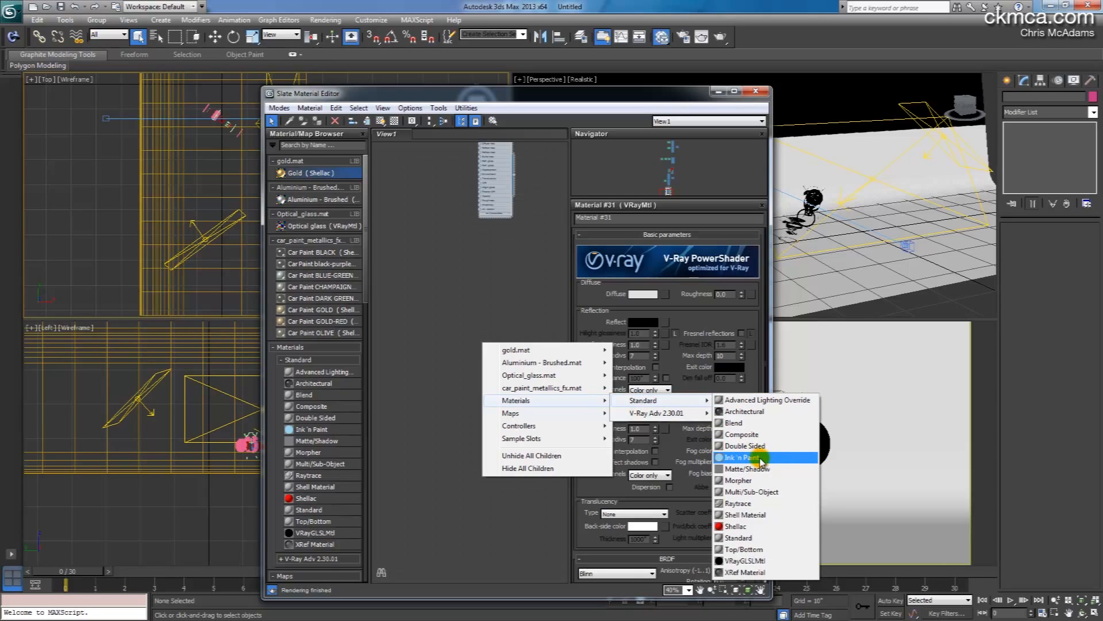
click(758, 457)
middle_drag(498, 353, 489, 304)
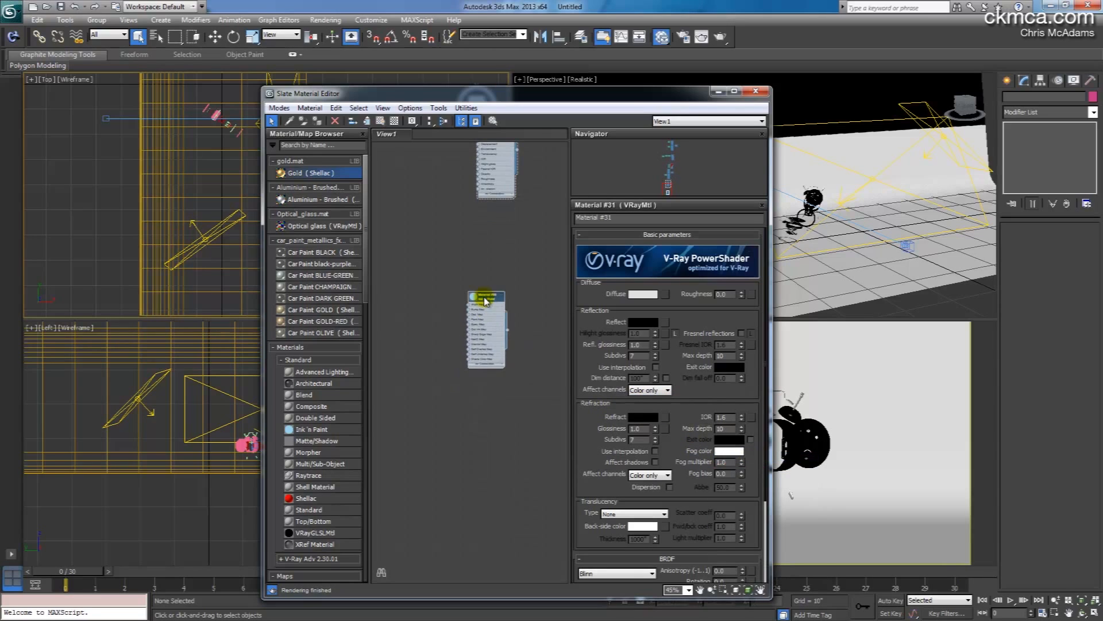
scroll(490, 303, up, 3)
double_click(491, 295)
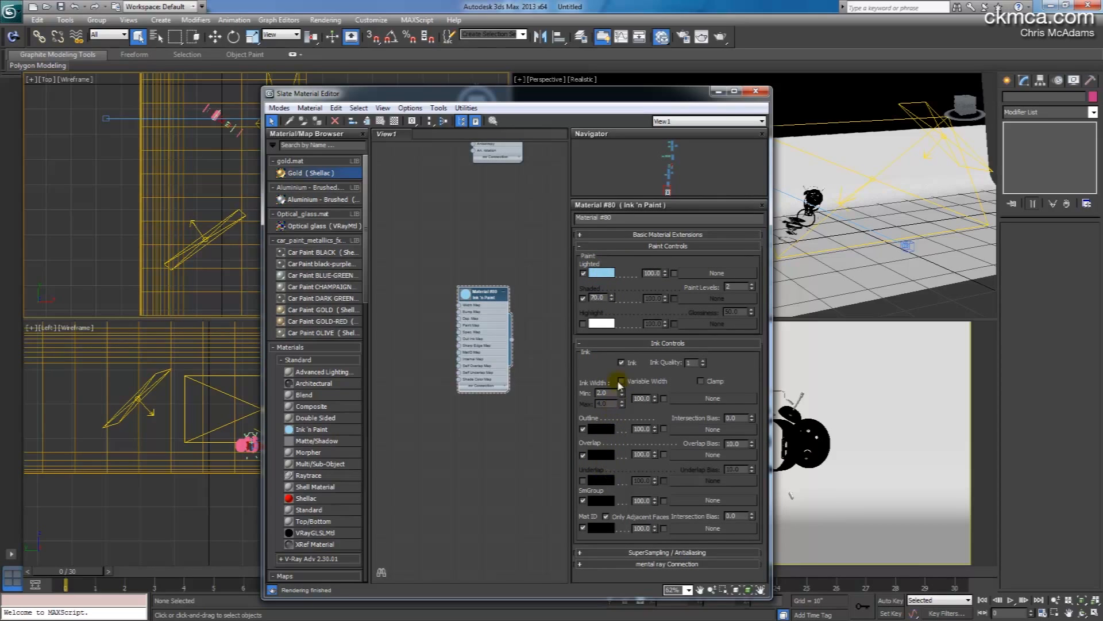
- Set the Ink 'n Paint material's Lighted paint colour to a neutral mid grey of RGB 91, 91, 91
click(603, 273)
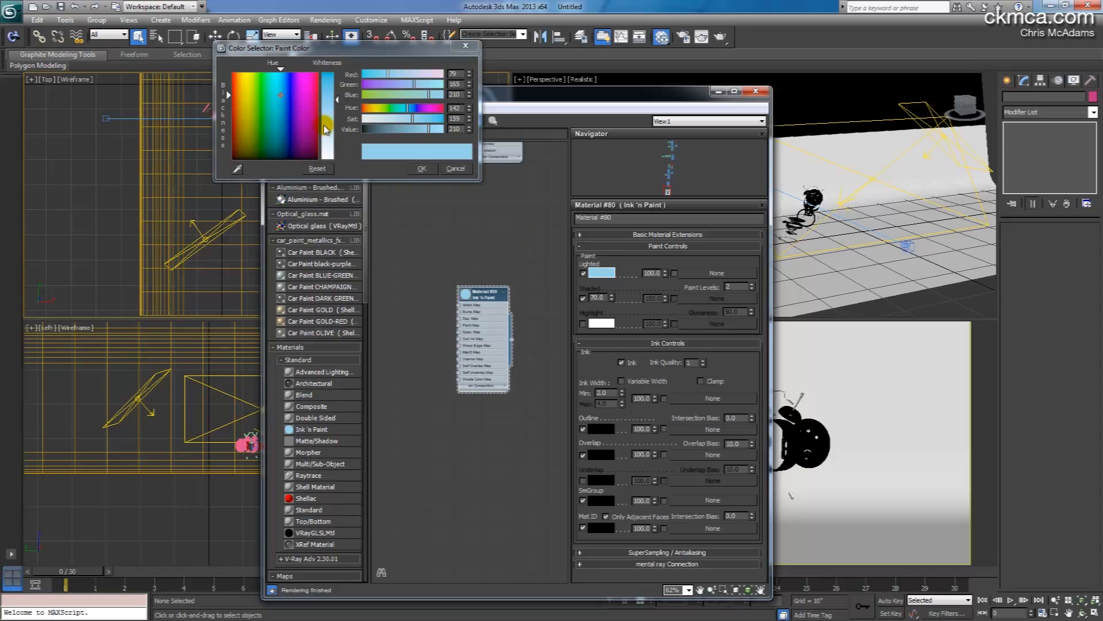
drag(410, 119, 401, 120)
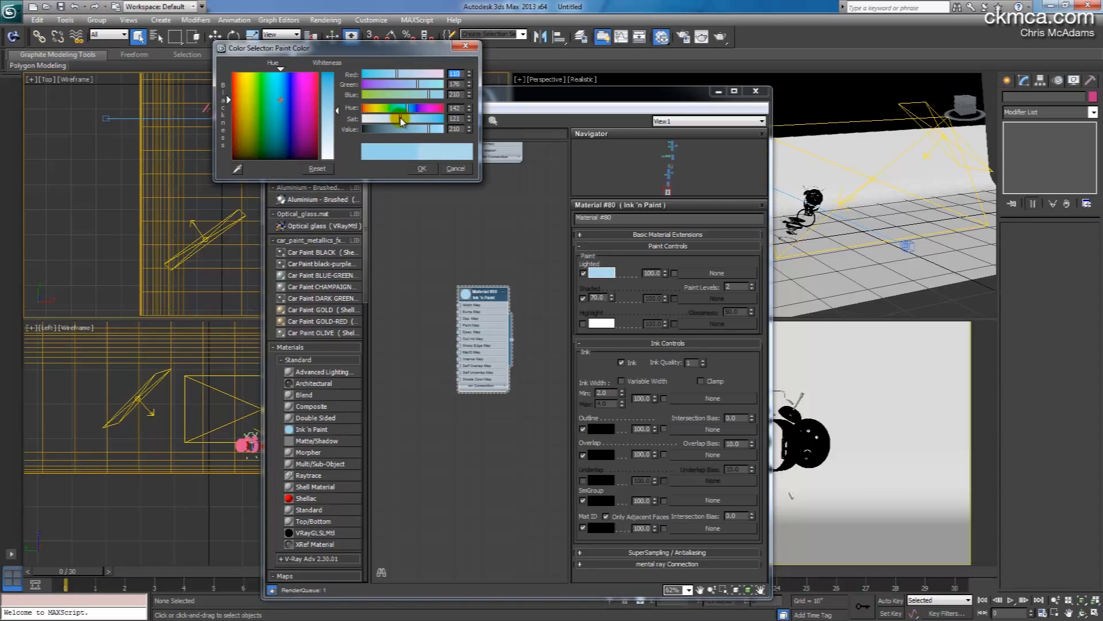
drag(274, 112, 270, 151)
drag(372, 119, 344, 112)
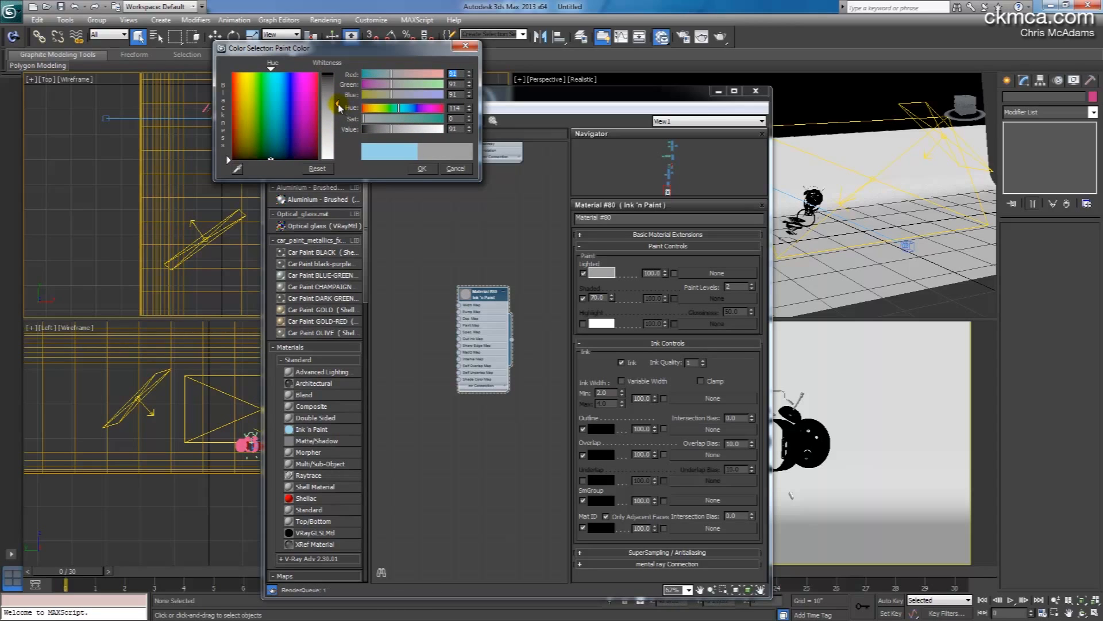
click(422, 168)
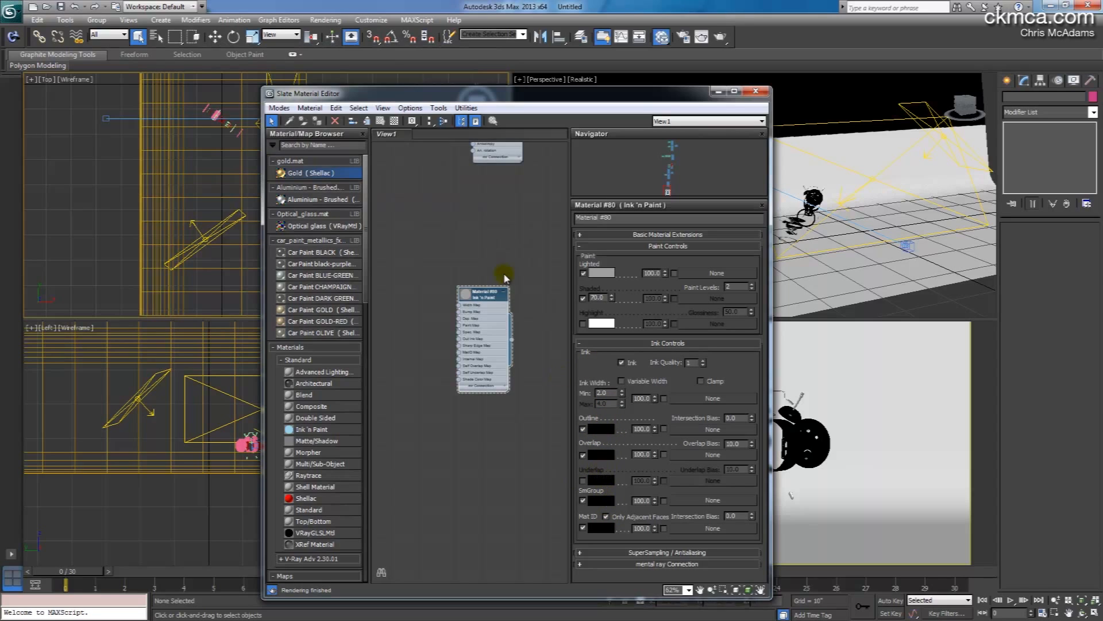
- Check the Ink 'n Paint material in a separate preview window and close the preview
drag(481, 293, 475, 280)
right_click(469, 273)
click(467, 248)
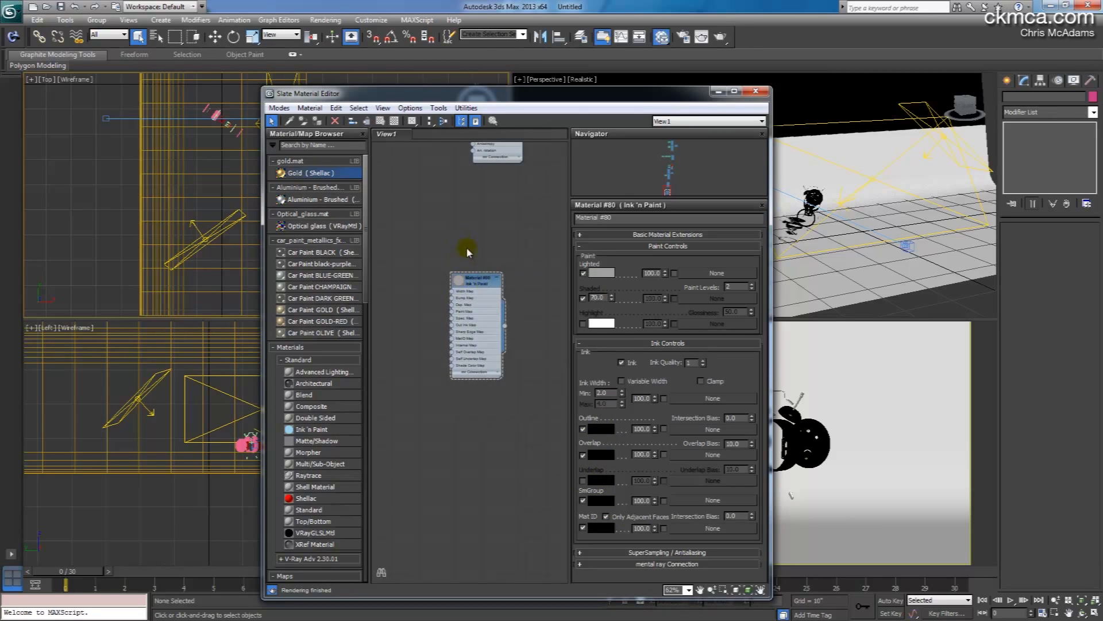
right_click(485, 281)
click(545, 344)
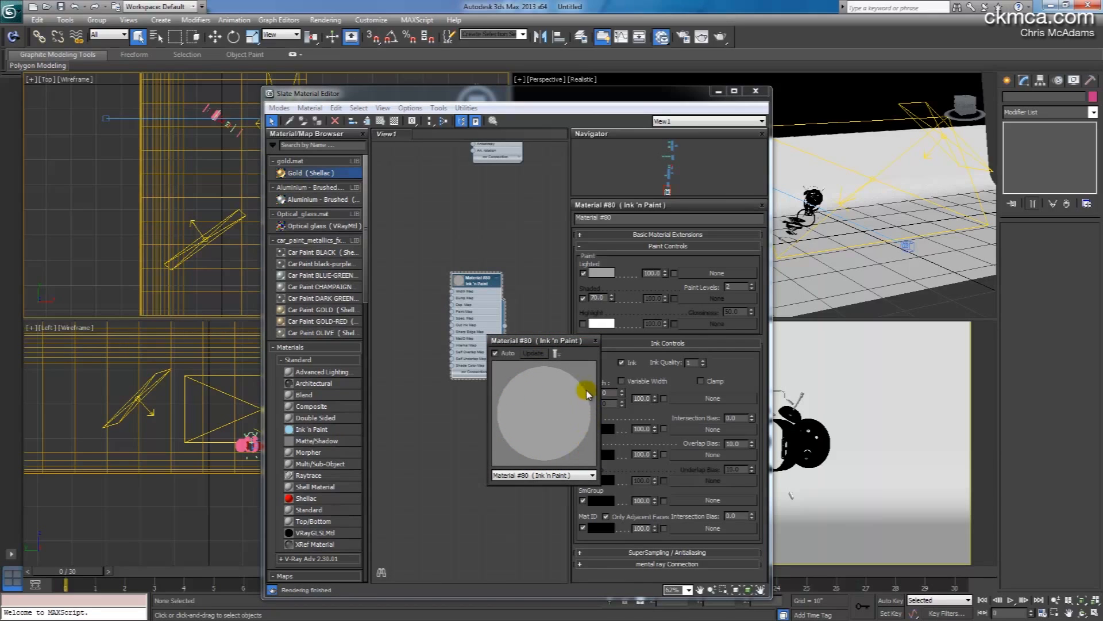
click(597, 341)
- Get the material editor out of the way and hide the backdrop and the three lights around the clock
drag(533, 99, 420, 118)
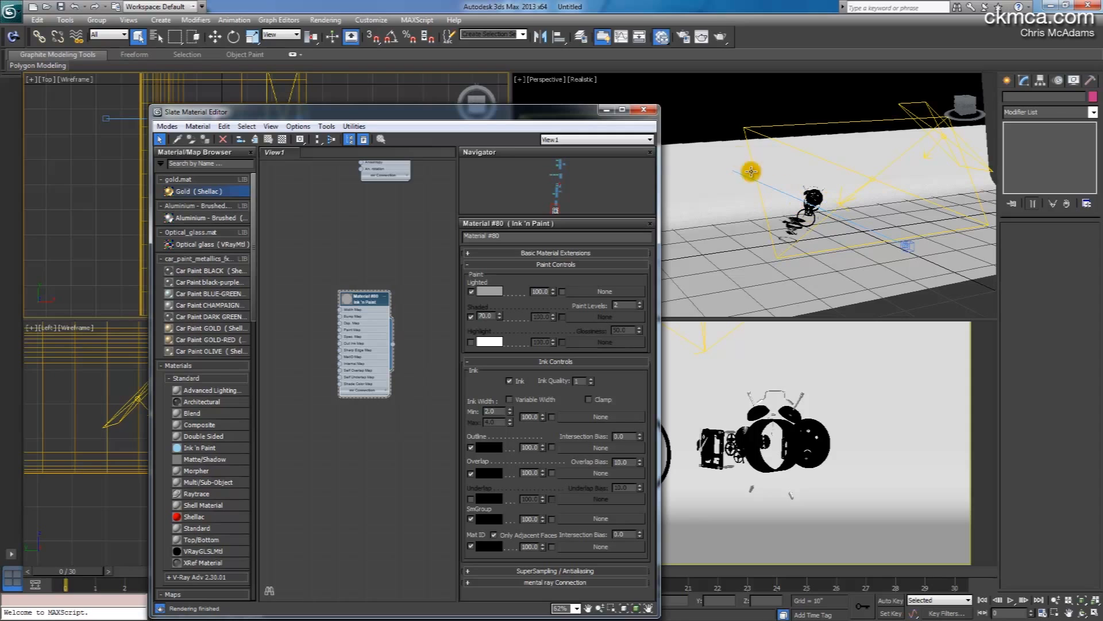
click(607, 109)
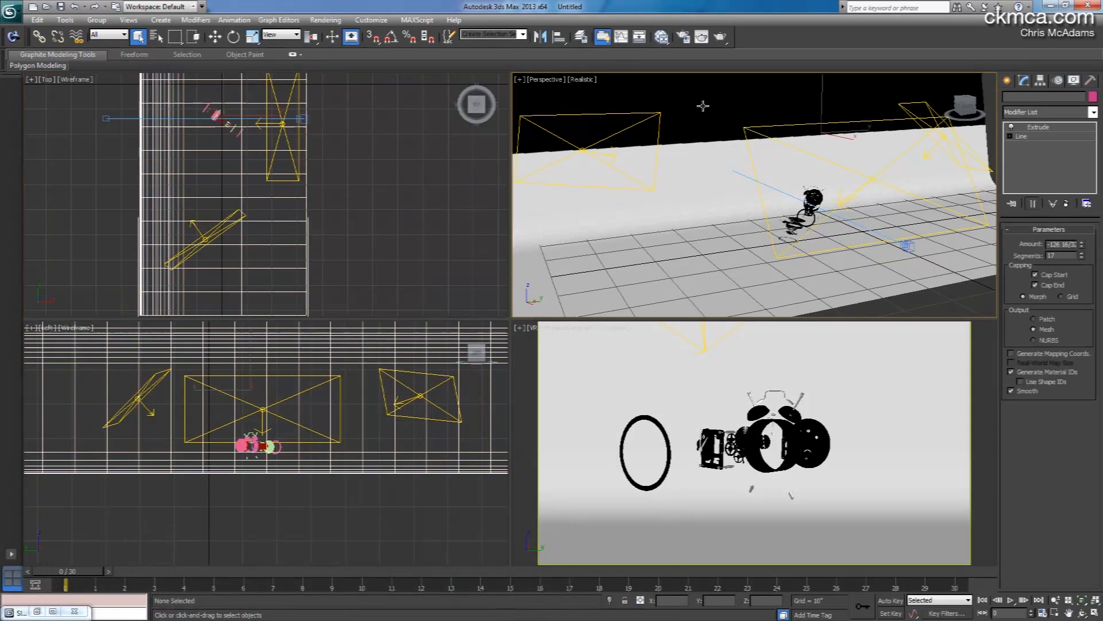
click(386, 177)
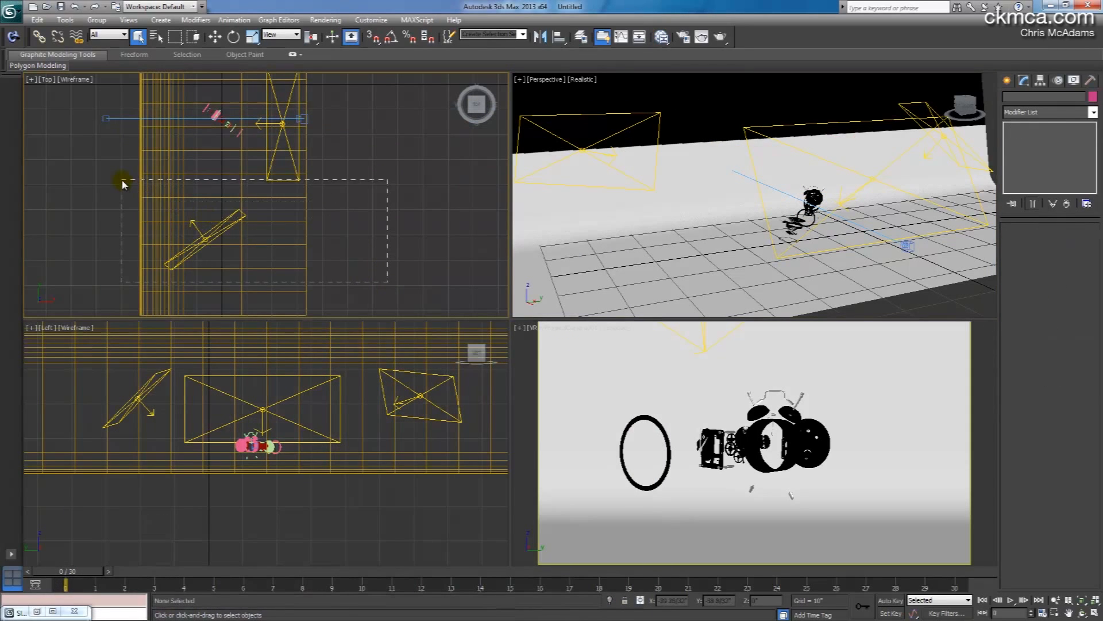
drag(120, 179, 121, 180)
middle_drag(367, 137, 353, 180)
drag(337, 157, 219, 123)
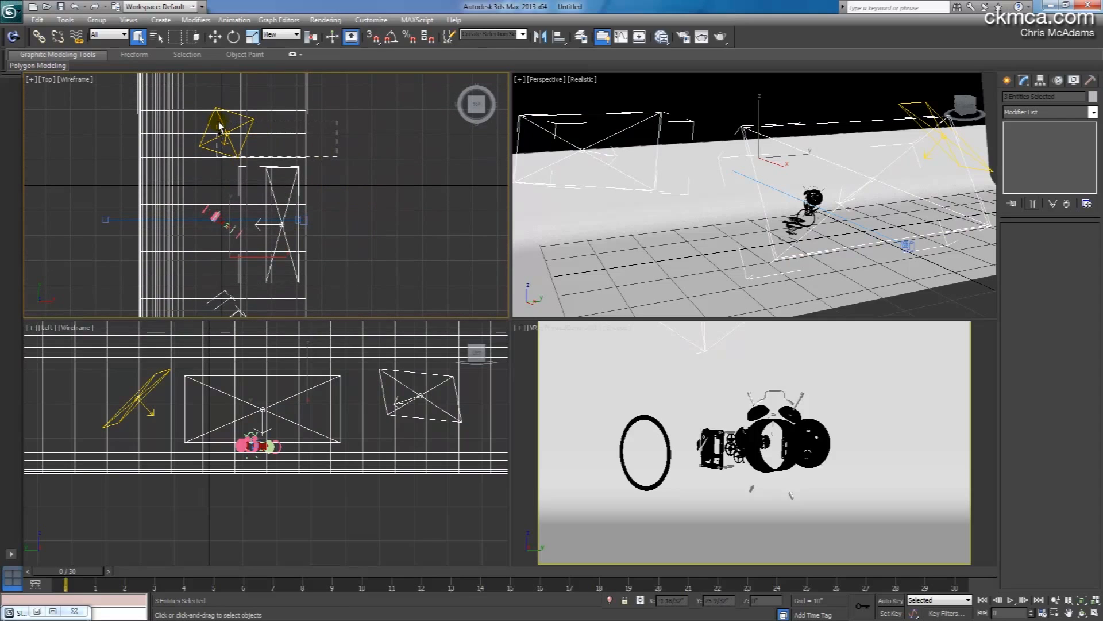
drag(334, 145, 336, 147)
drag(201, 121, 200, 120)
drag(403, 170, 162, 133)
middle_drag(363, 246, 368, 130)
ctrl+drag(378, 249, 139, 188)
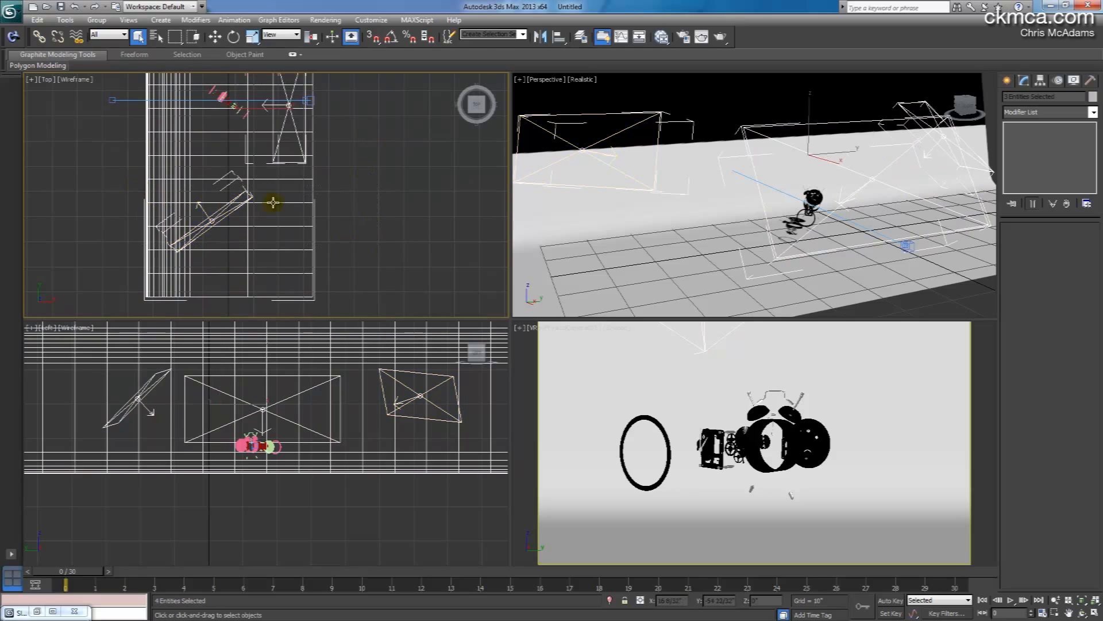
right_click(328, 167)
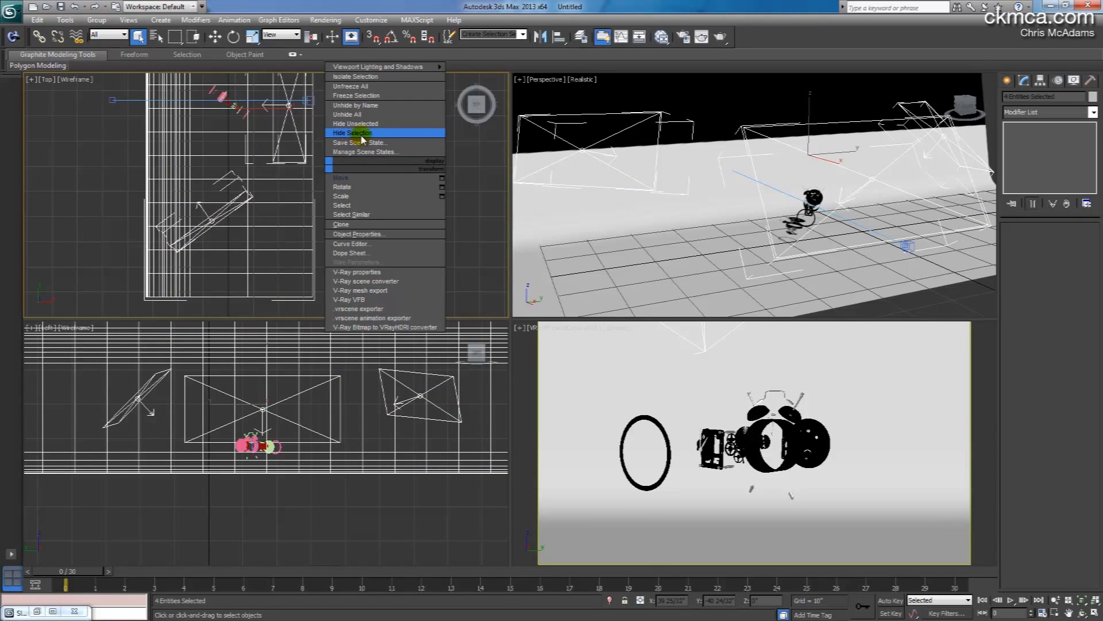
click(363, 133)
- Hide the glass disc located between the exploded clock's front ring and its inner mechanism
scroll(214, 153, up, 6)
middle_drag(279, 225, 283, 227)
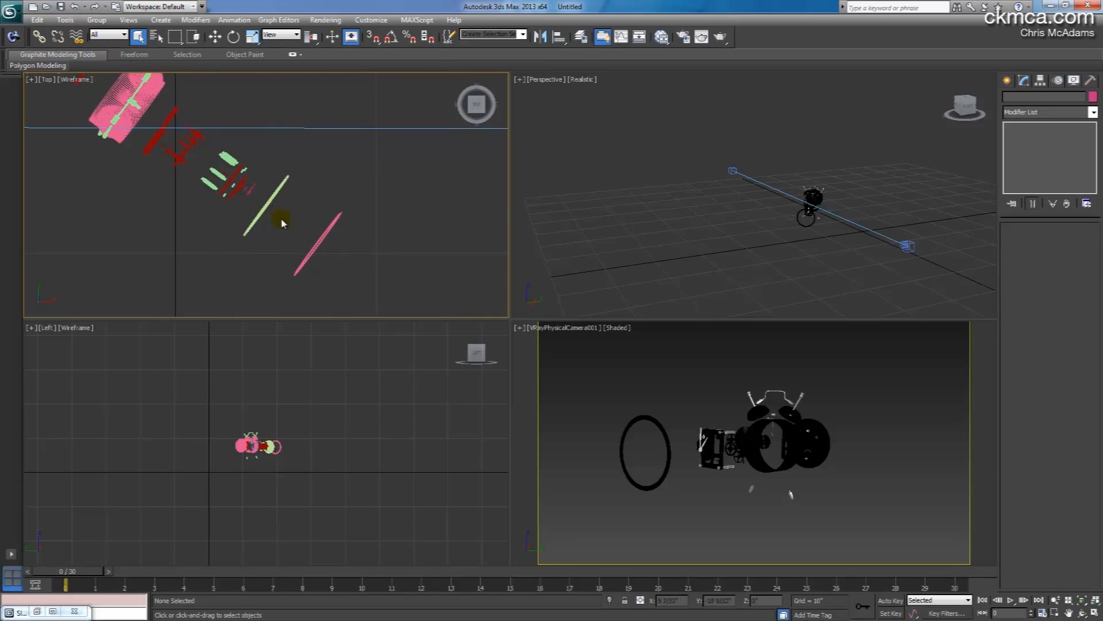
click(266, 203)
middle_drag(180, 199, 260, 253)
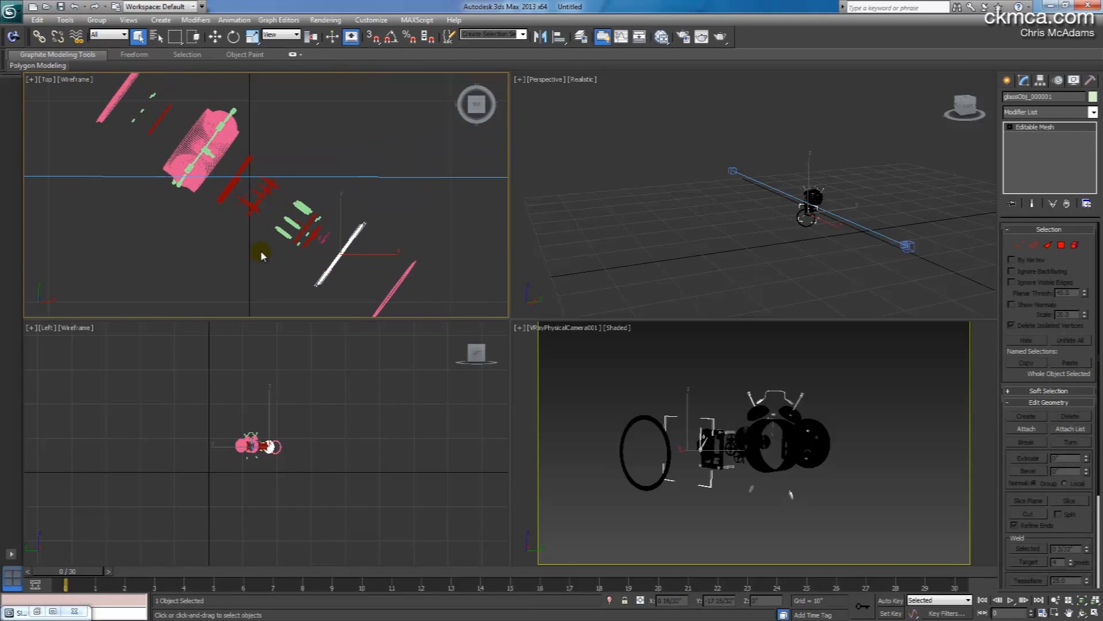
scroll(260, 250, down, 3)
right_click(295, 204)
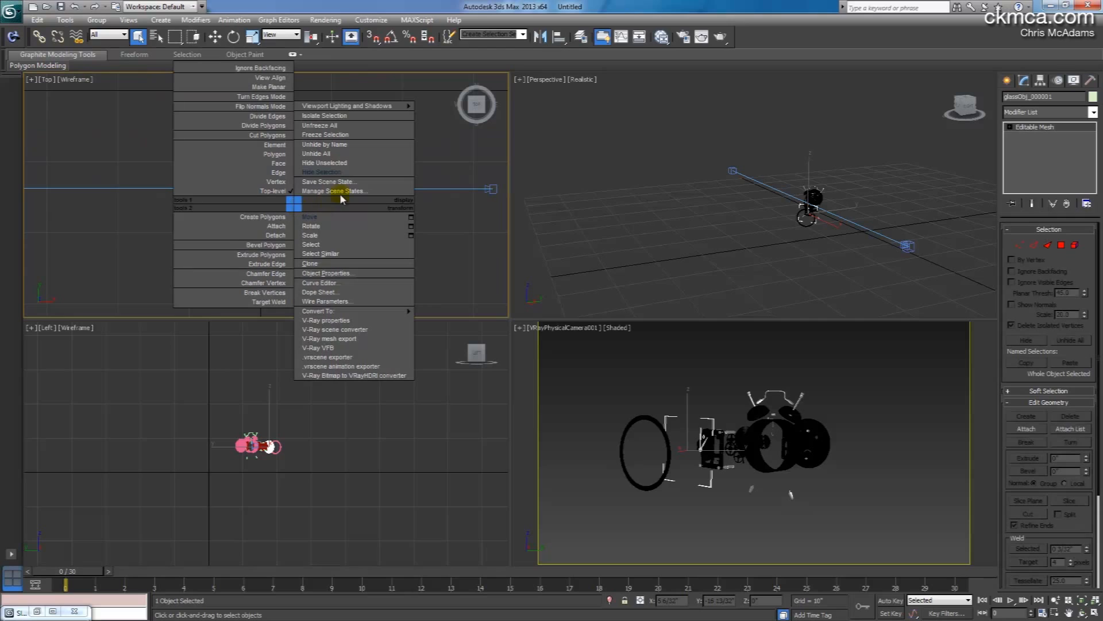
click(357, 172)
- Assign the Ink 'n Paint material to all visible clock parts, close the material editor and clear the selection
drag(181, 118, 359, 261)
drag(138, 115, 332, 259)
drag(158, 113, 346, 260)
key(m)
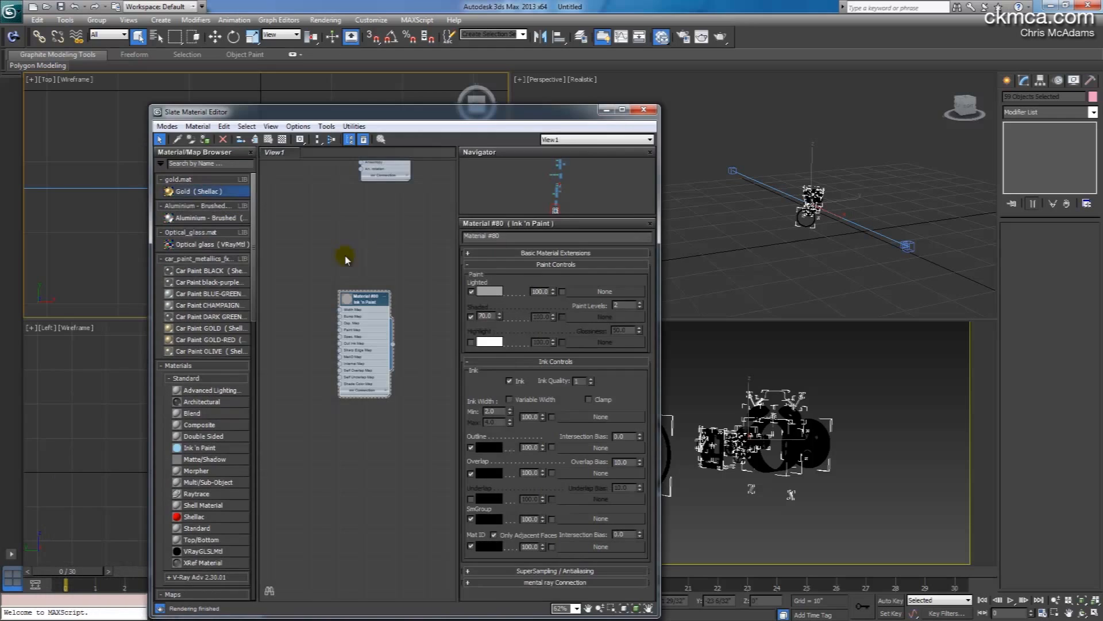
drag(389, 109, 654, 110)
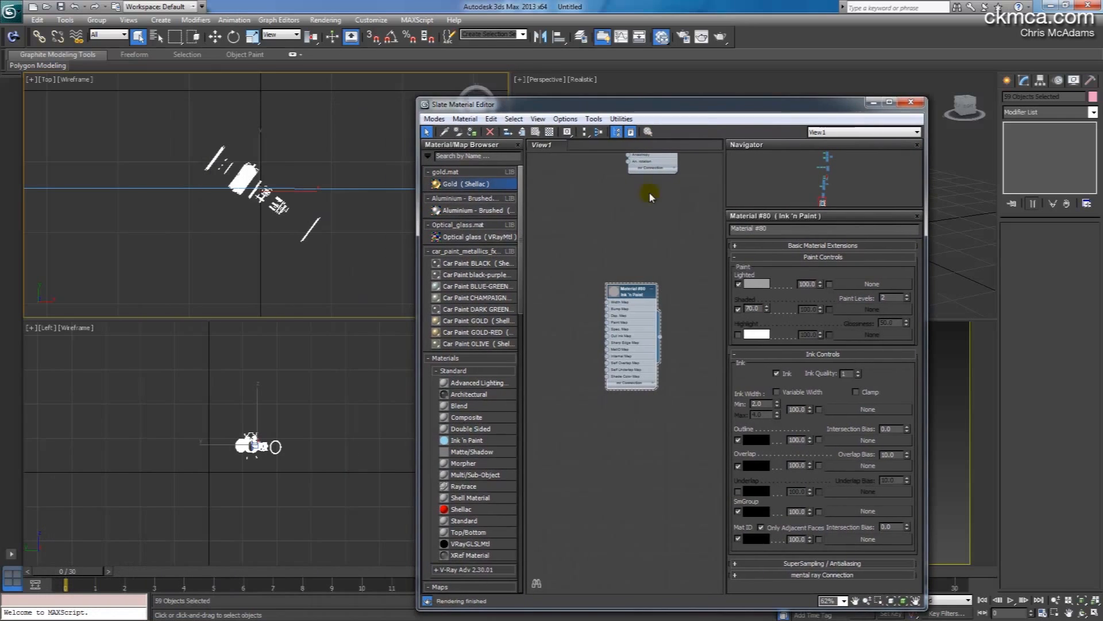
right_click(634, 289)
click(661, 307)
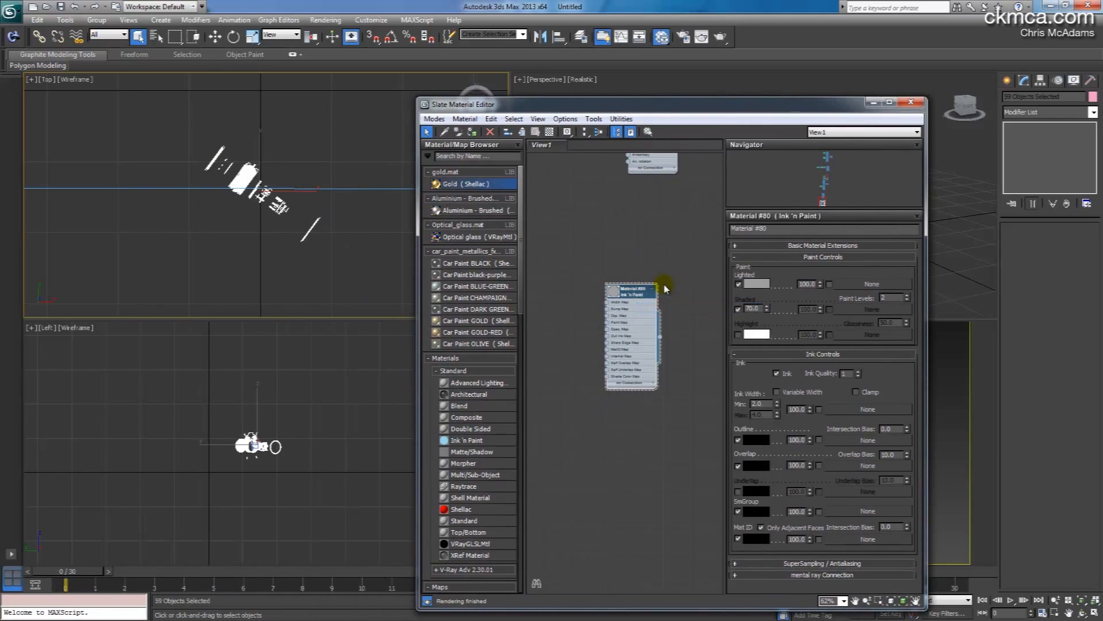
click(911, 102)
click(634, 381)
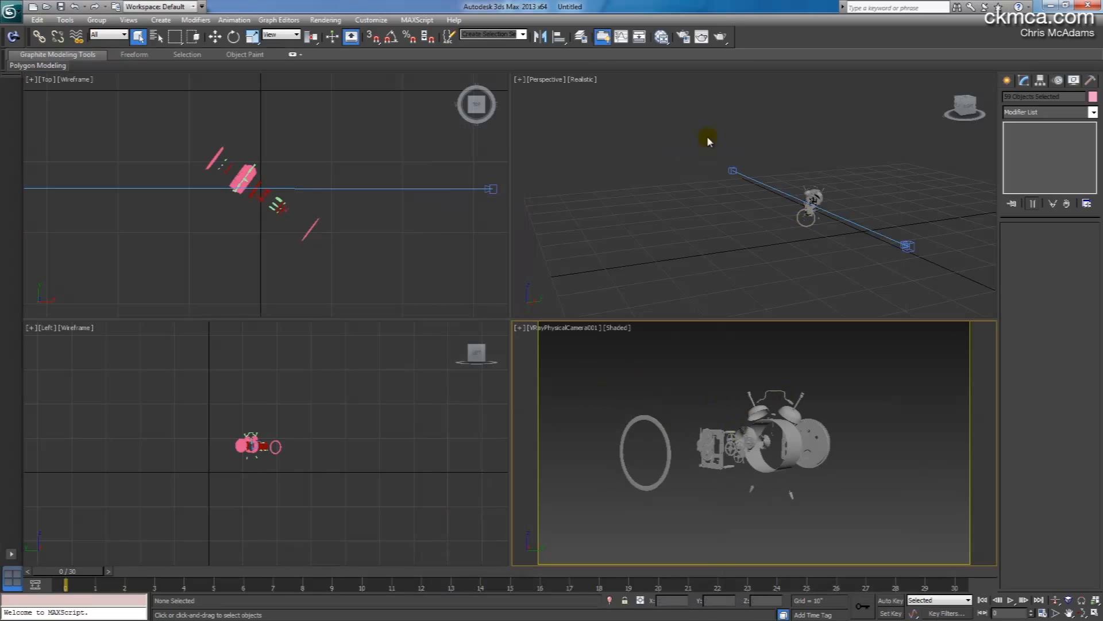
- Open the SR render setup panel, place it clear of the camera view and generate a mini preview
click(14, 41)
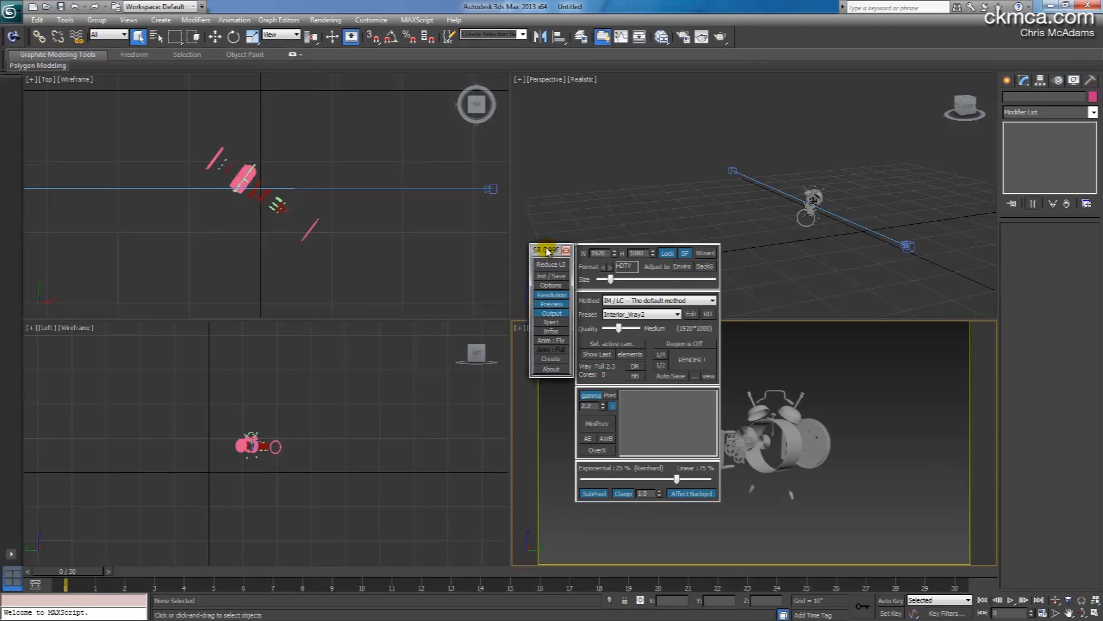
drag(548, 251, 345, 255)
click(392, 427)
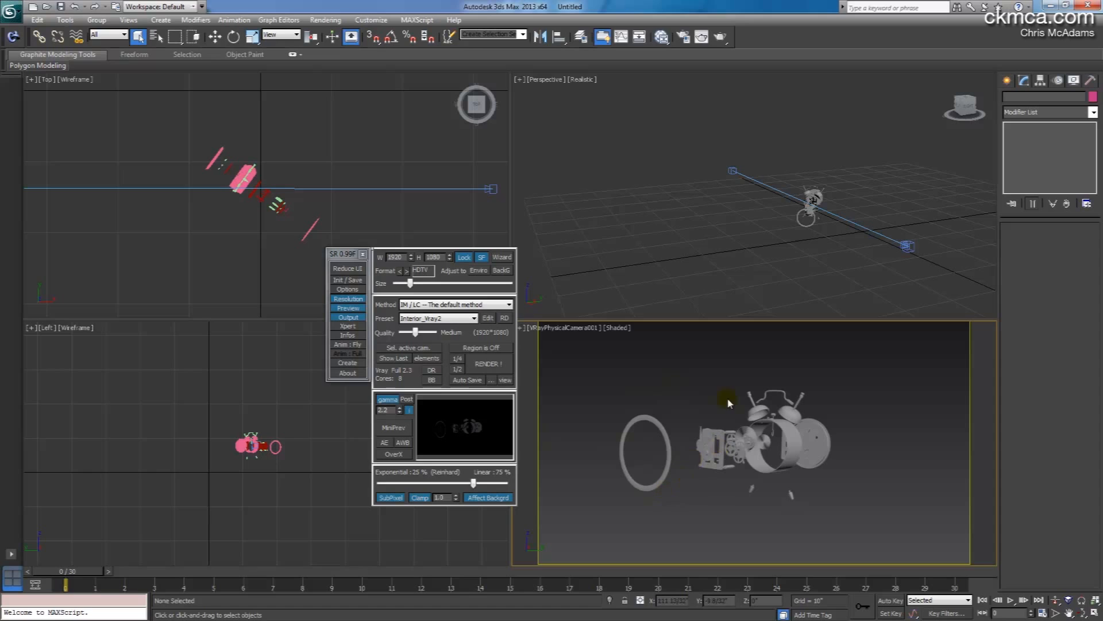
- Unhide all scene objects and generate a new mini preview with the backdrop and lights included
right_click(668, 380)
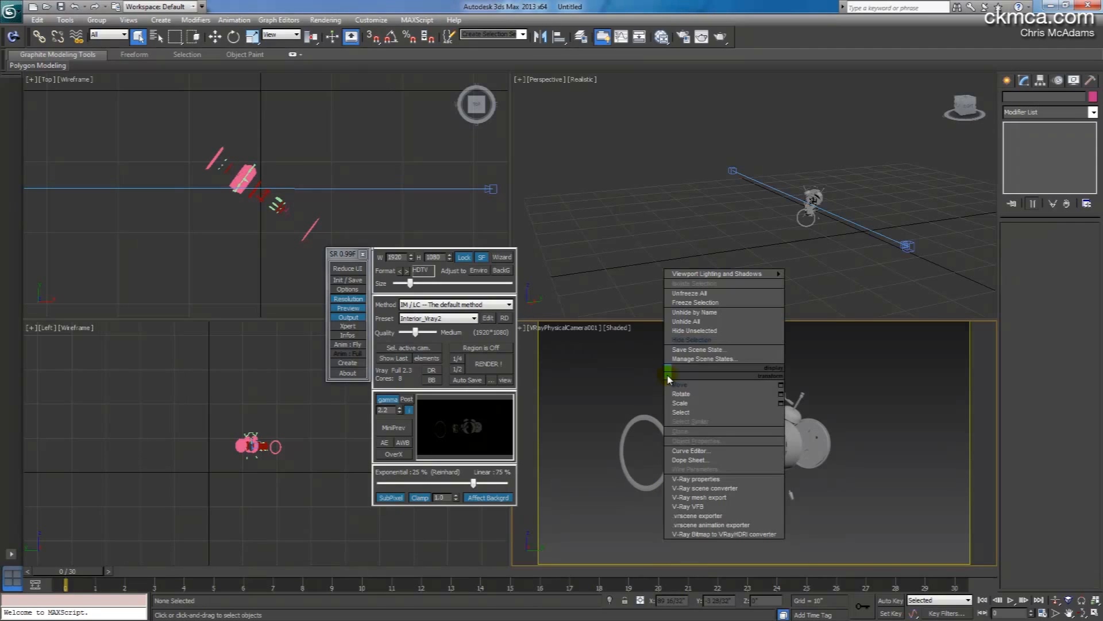
right_click(608, 396)
click(644, 343)
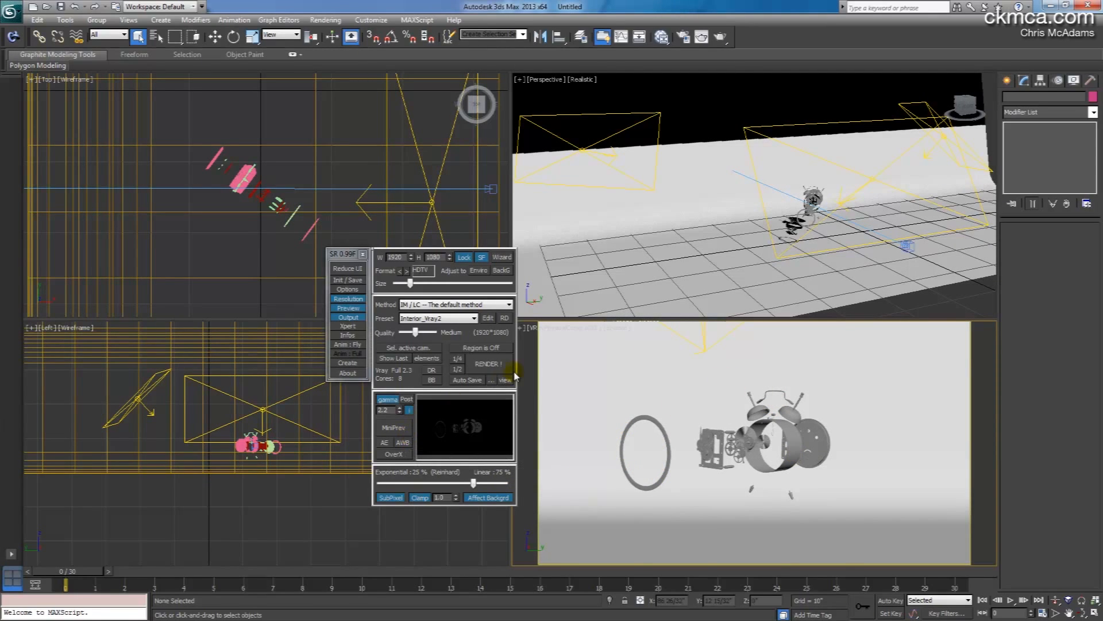
click(407, 428)
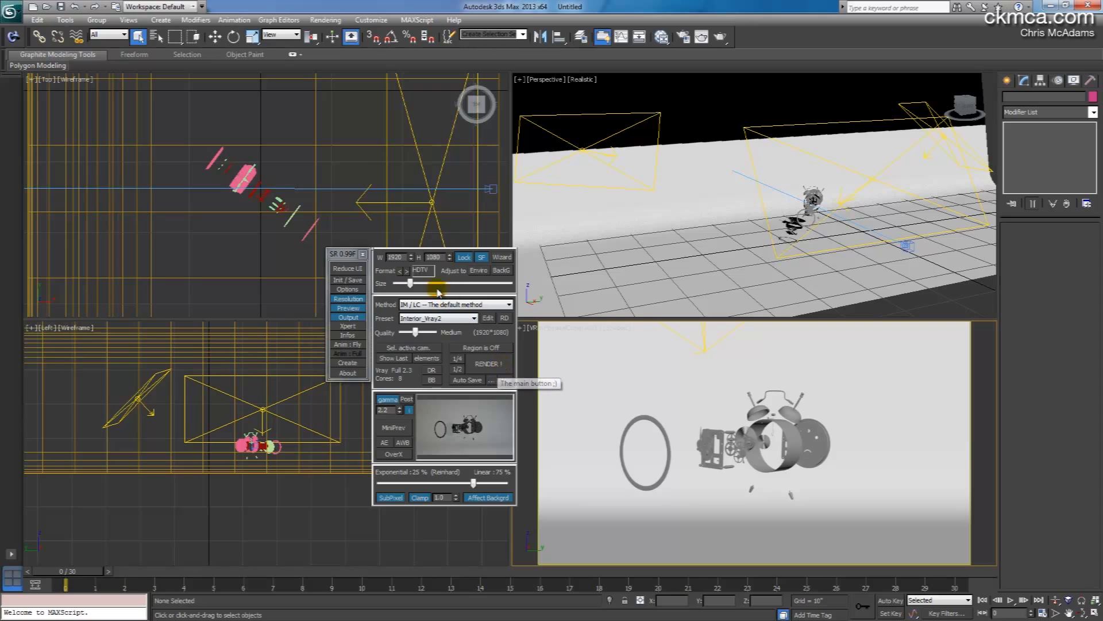
- Render the camera view at 640 × 360 with Low quality and close the frame buffer after checking it
drag(412, 286, 396, 286)
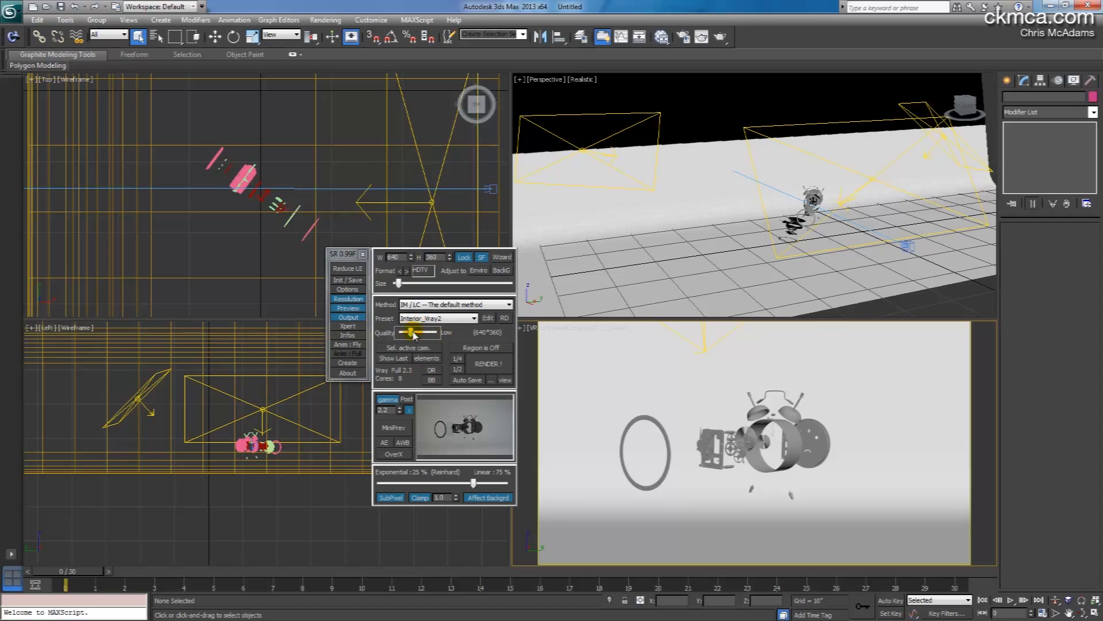
click(487, 364)
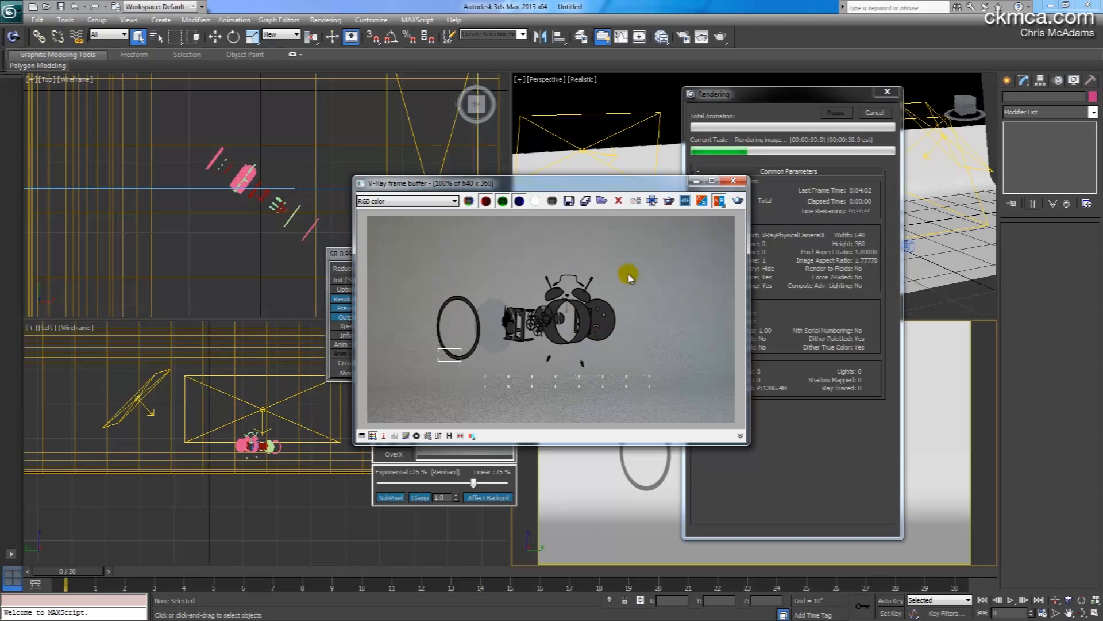
click(743, 180)
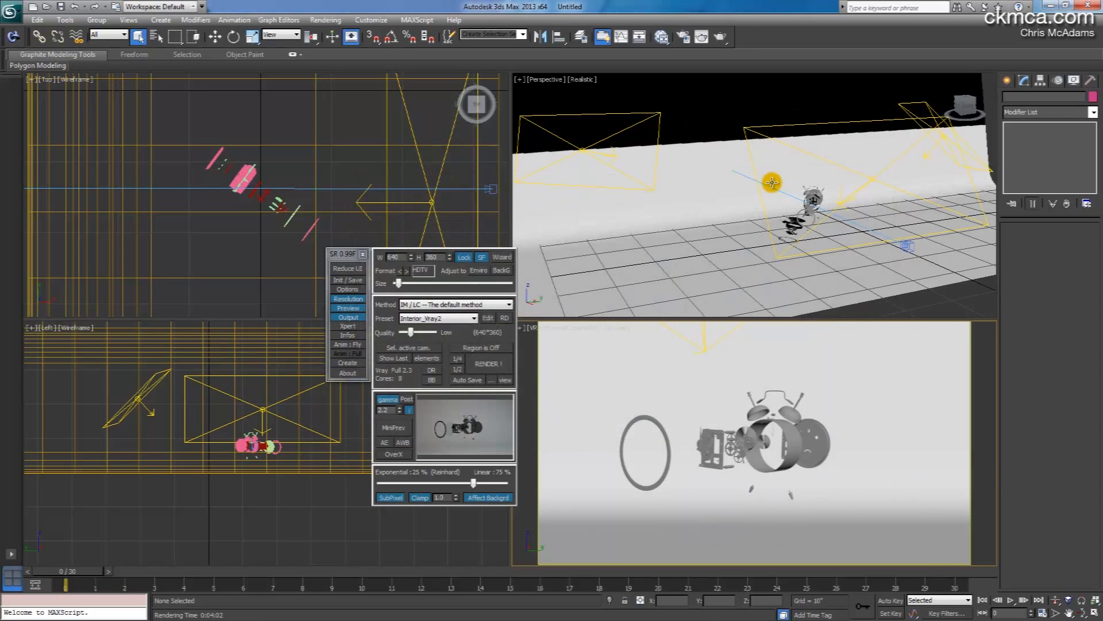
- Reopen the material editor and lighten the Ink 'n Paint material's lighted paint colour to a pale grey
key(m)
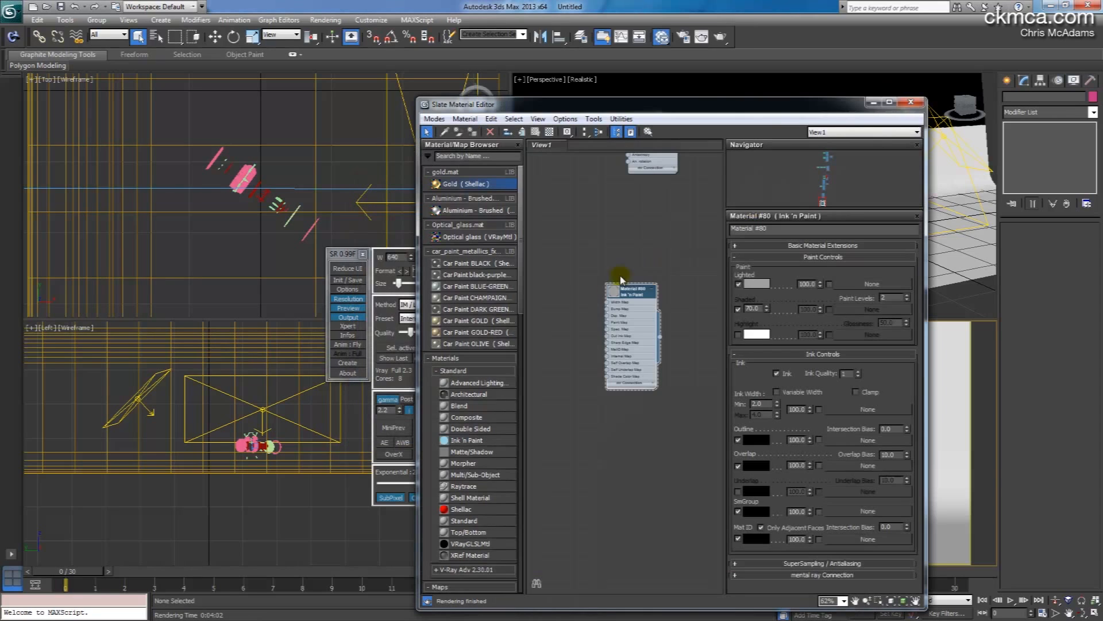
click(760, 284)
drag(334, 102, 332, 135)
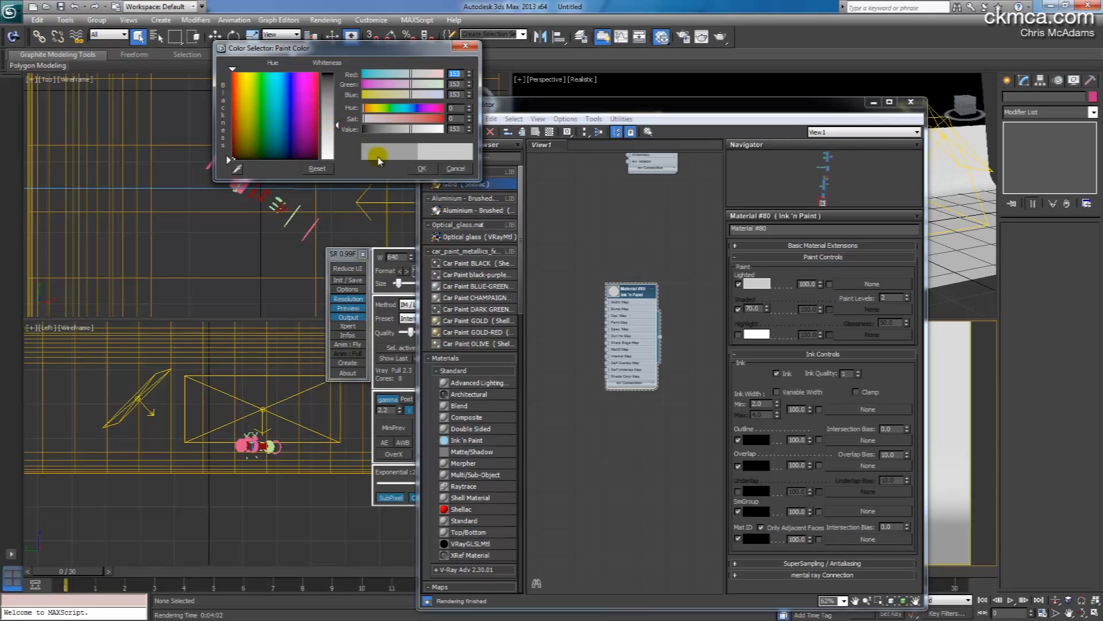
click(422, 168)
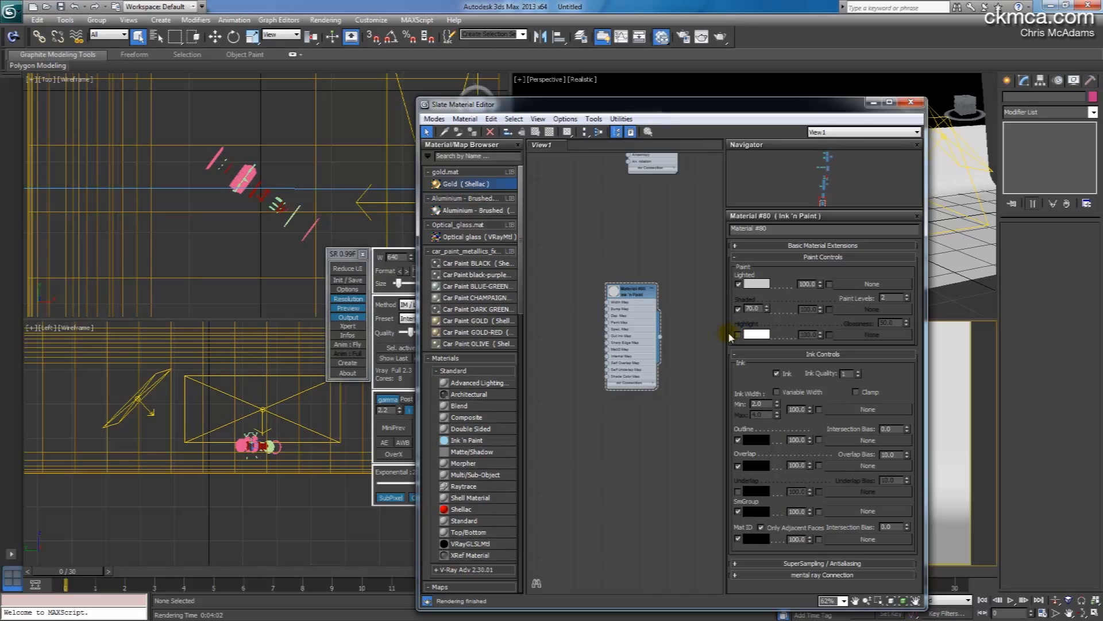
- Enable the highlight of the Ink 'n Paint material and check it in an enlarged preview, closing the preview when done
click(738, 335)
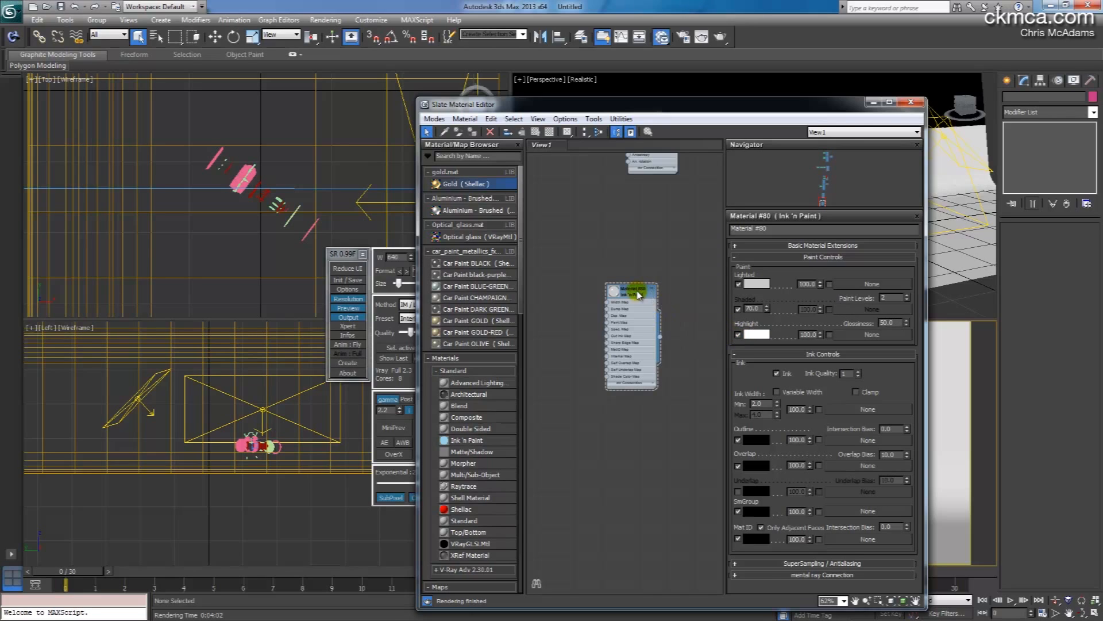
right_click(635, 289)
click(682, 346)
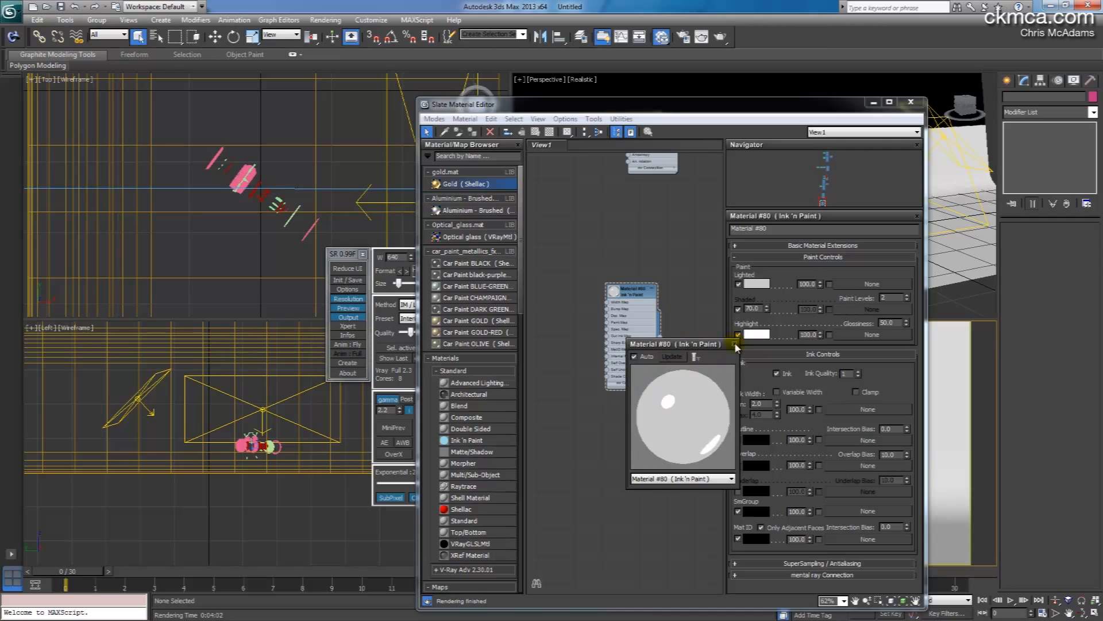
click(737, 346)
- Adjust the material's highlight amount against an enlarged preview, trying 10 before setting it to 85, and close the preview
drag(820, 335, 823, 386)
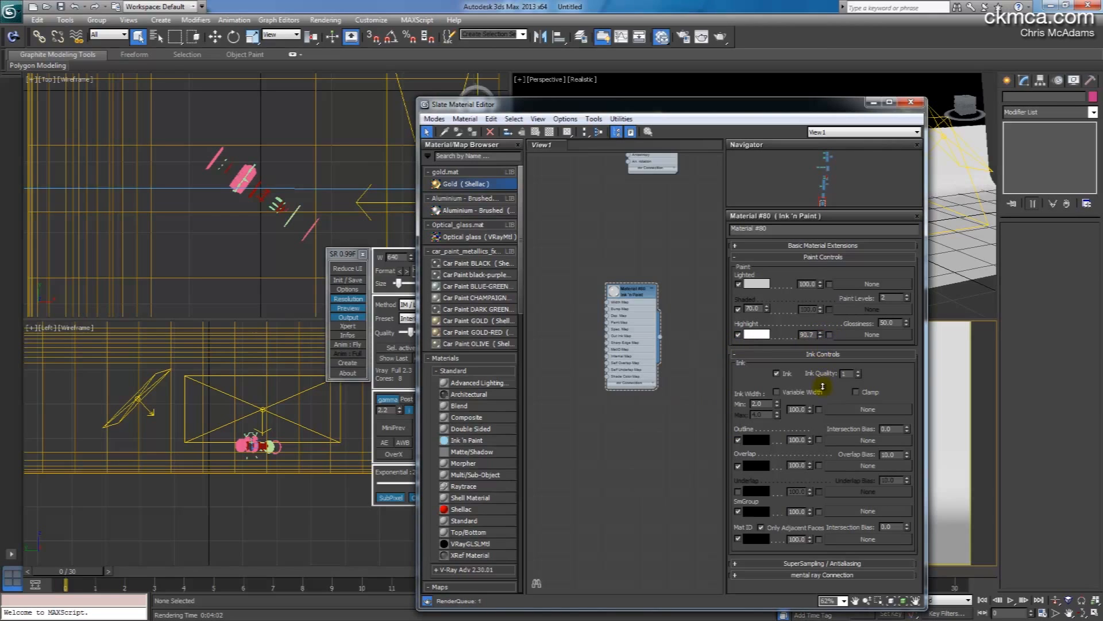
right_click(614, 290)
click(666, 356)
drag(667, 356, 621, 384)
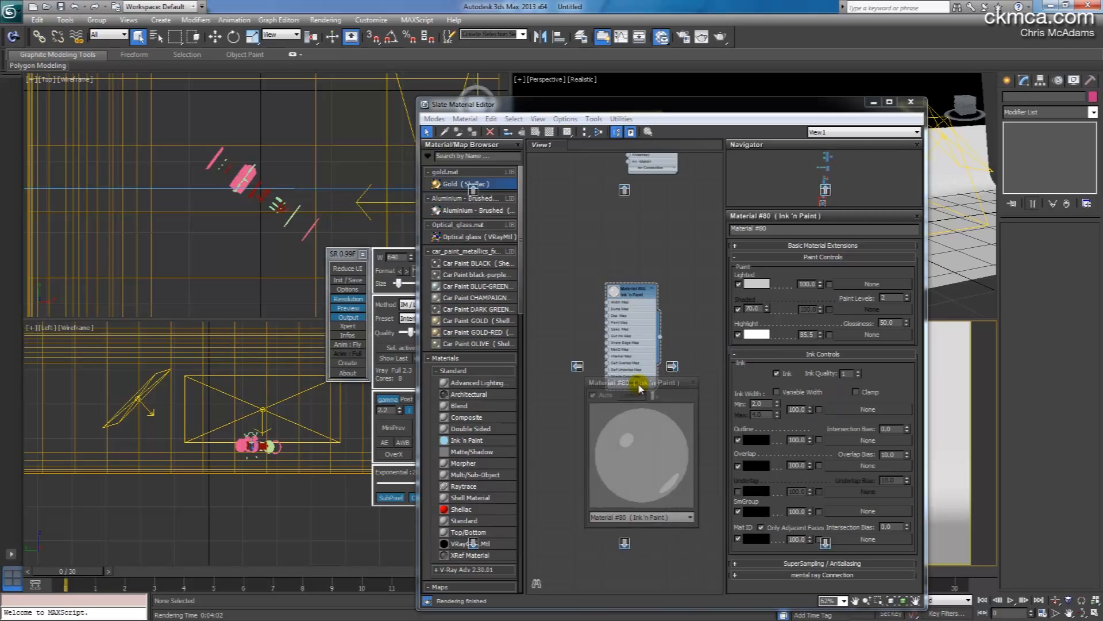
double_click(810, 335)
text(10)
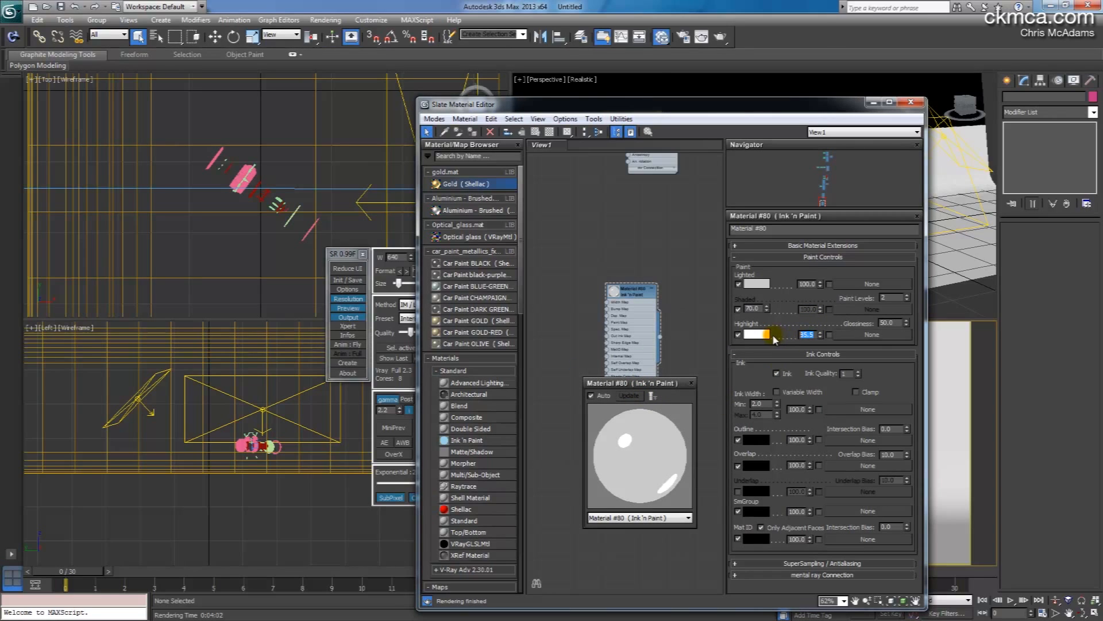
key(Return)
drag(655, 383, 652, 393)
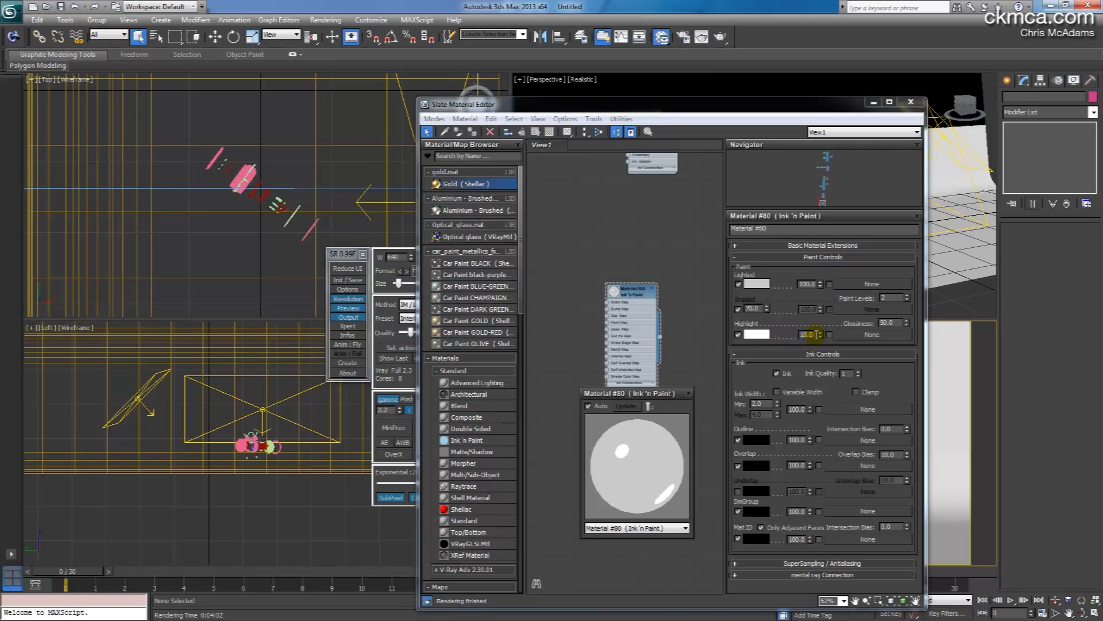
drag(814, 335, 769, 338)
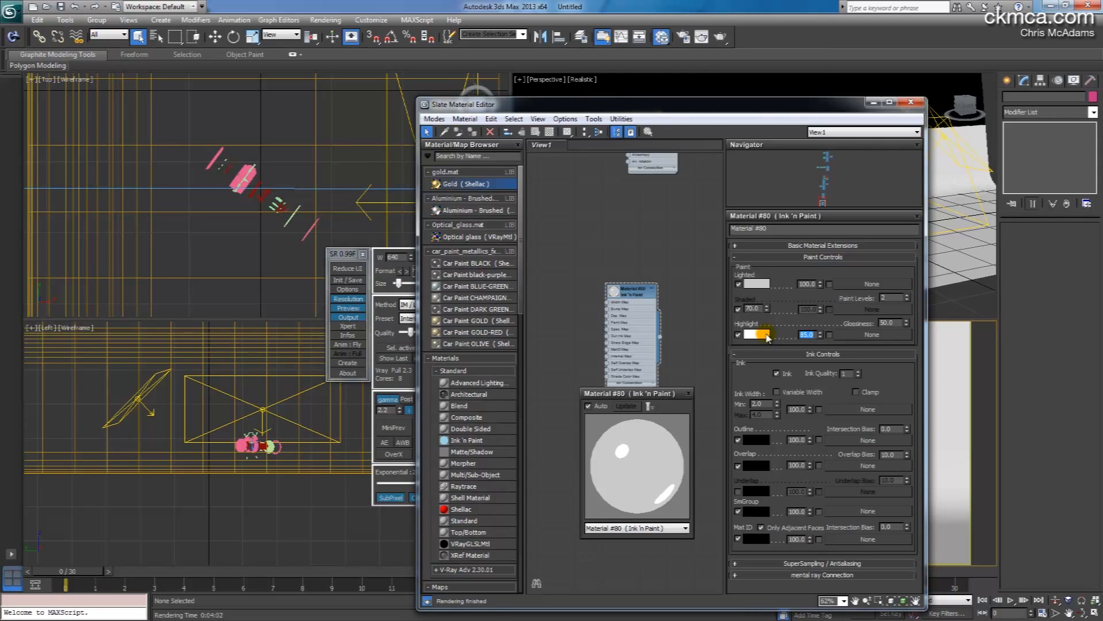
click(688, 395)
- Set the minimum ink width to 1, turn on variable width and close the material editor
click(756, 403)
double_click(757, 404)
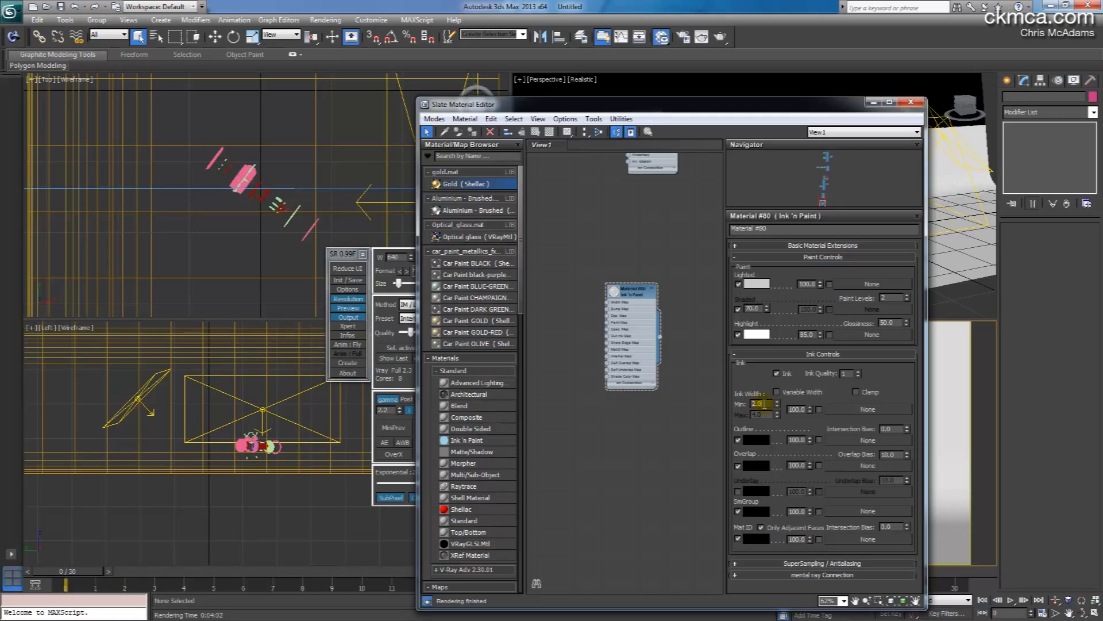
text(1)
key(Return)
click(776, 392)
click(911, 101)
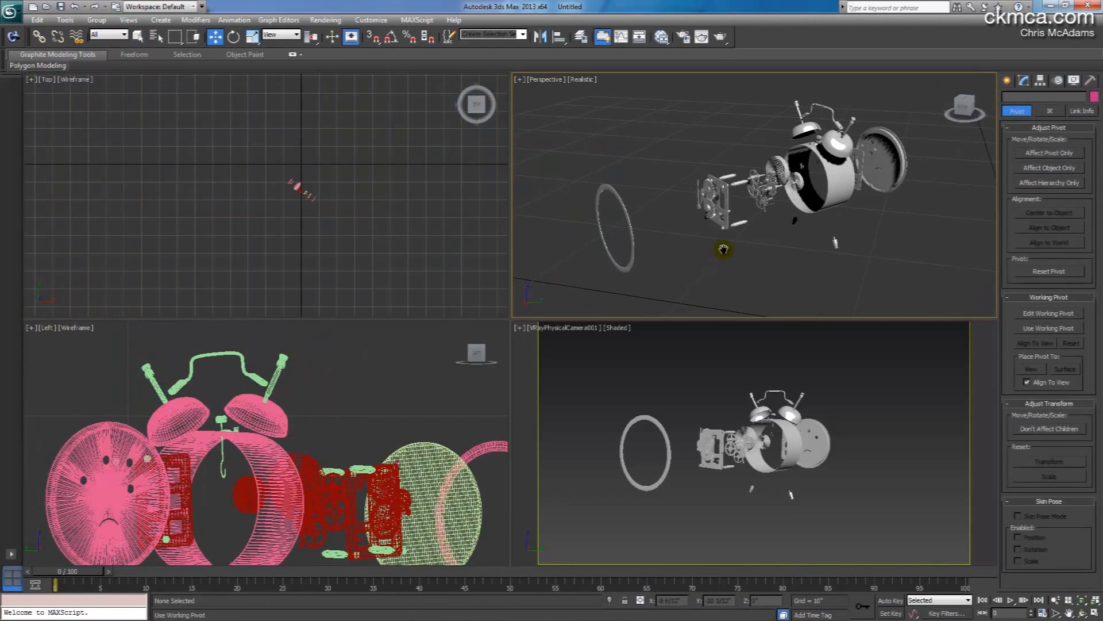
- Try moving the clock's front ring freely toward the clock body using the default axes
middle_drag(723, 249, 725, 247)
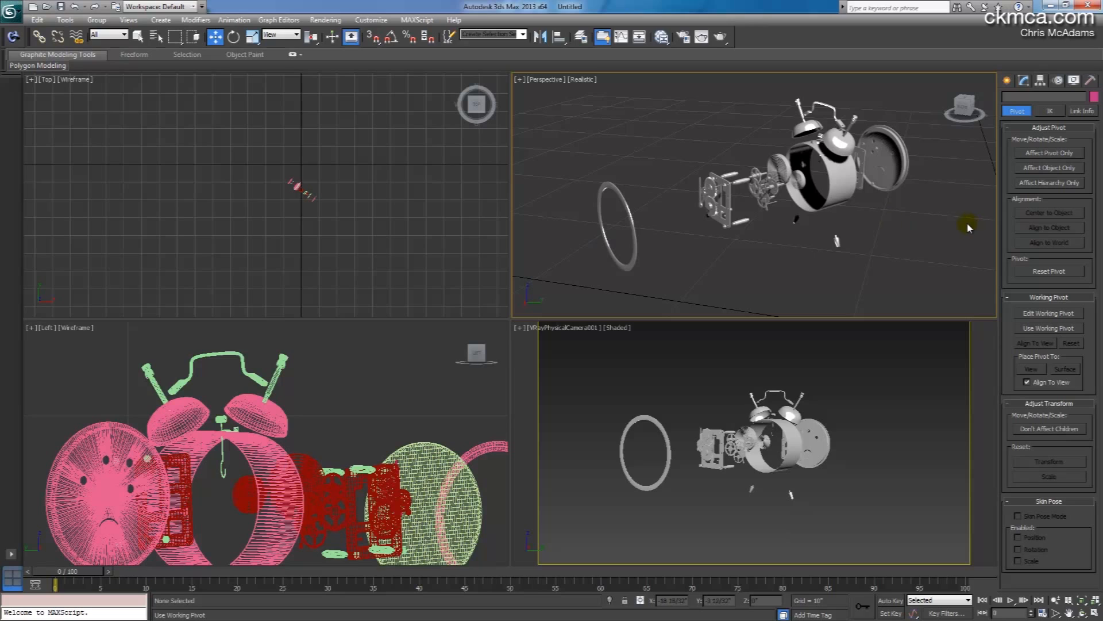
mouse_move(789, 200)
alt+middle_down()
mouse_move(787, 208)
mouse_move(796, 183)
alt+middle_up()
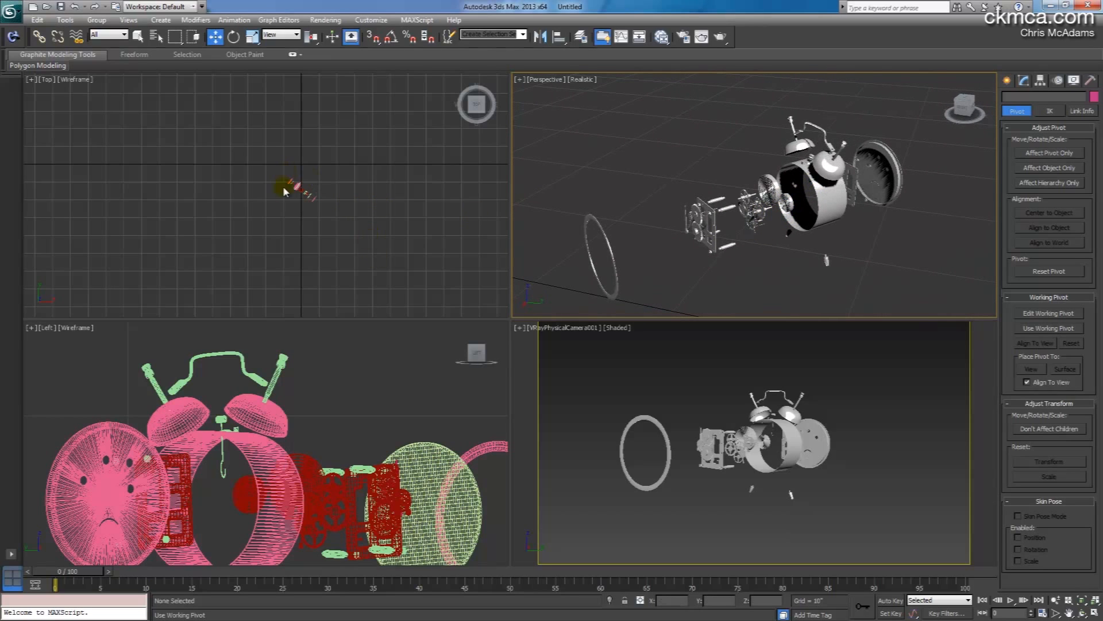
scroll(287, 214, up, 2)
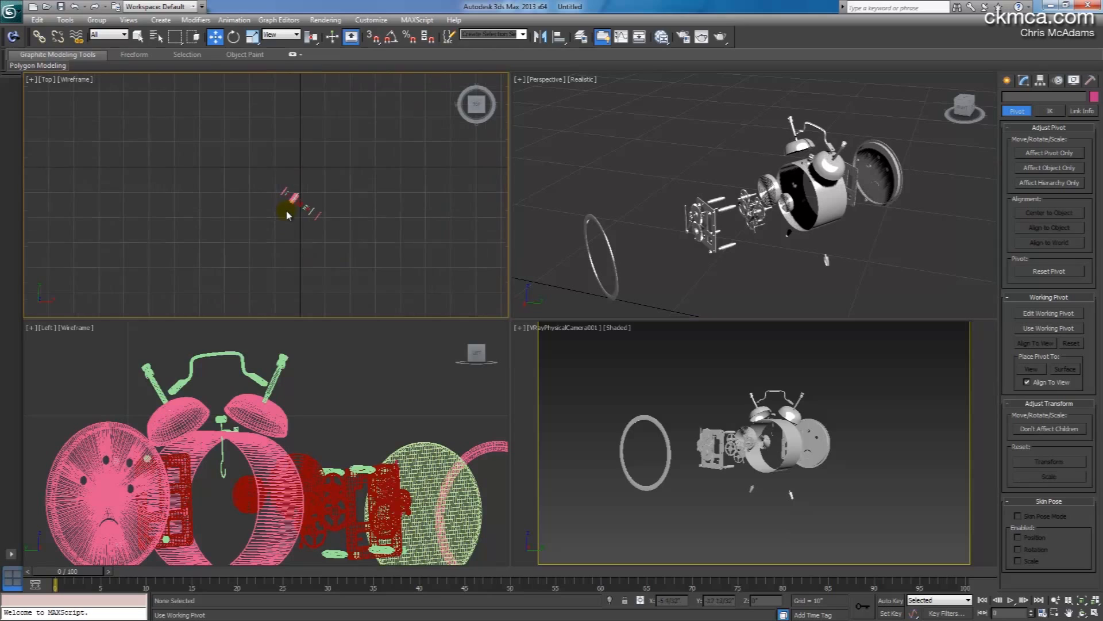
middle_drag(311, 196, 271, 146)
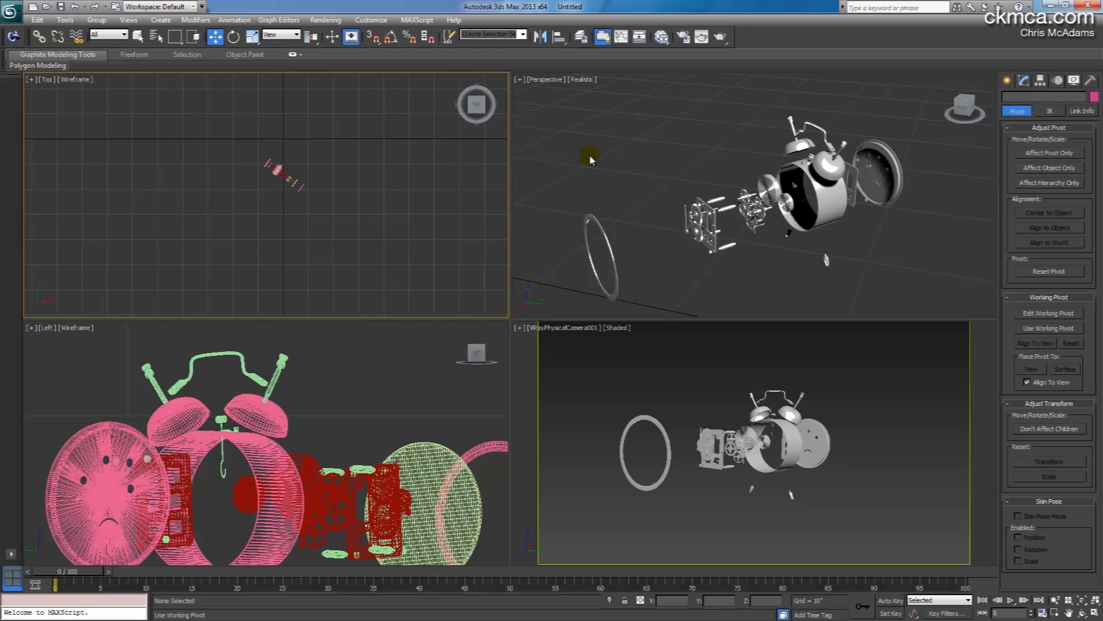
click(596, 232)
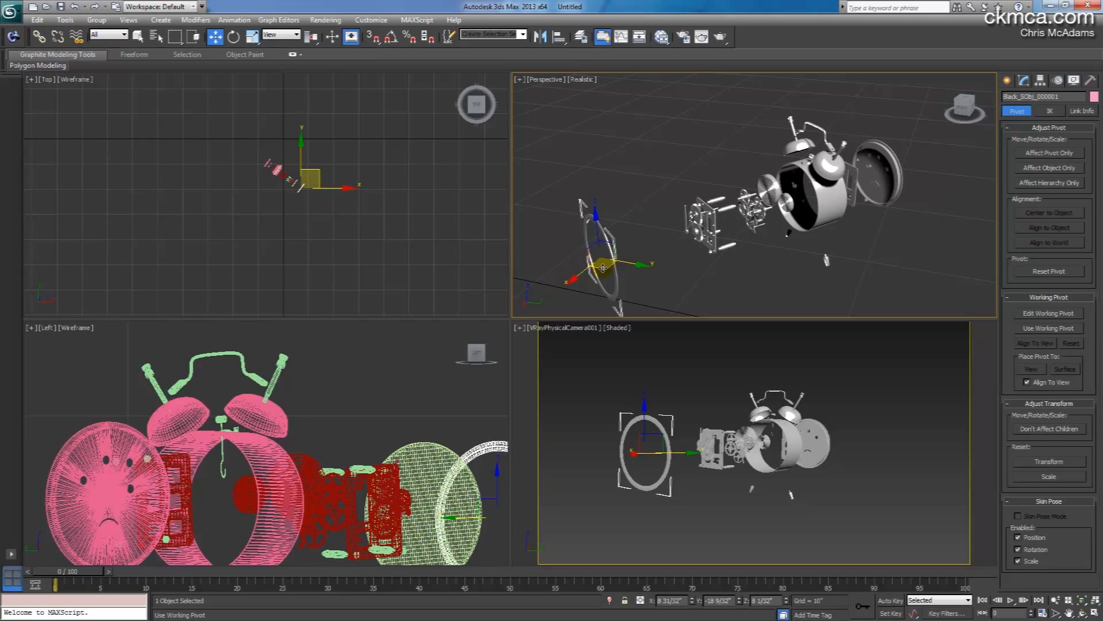
drag(602, 268, 623, 261)
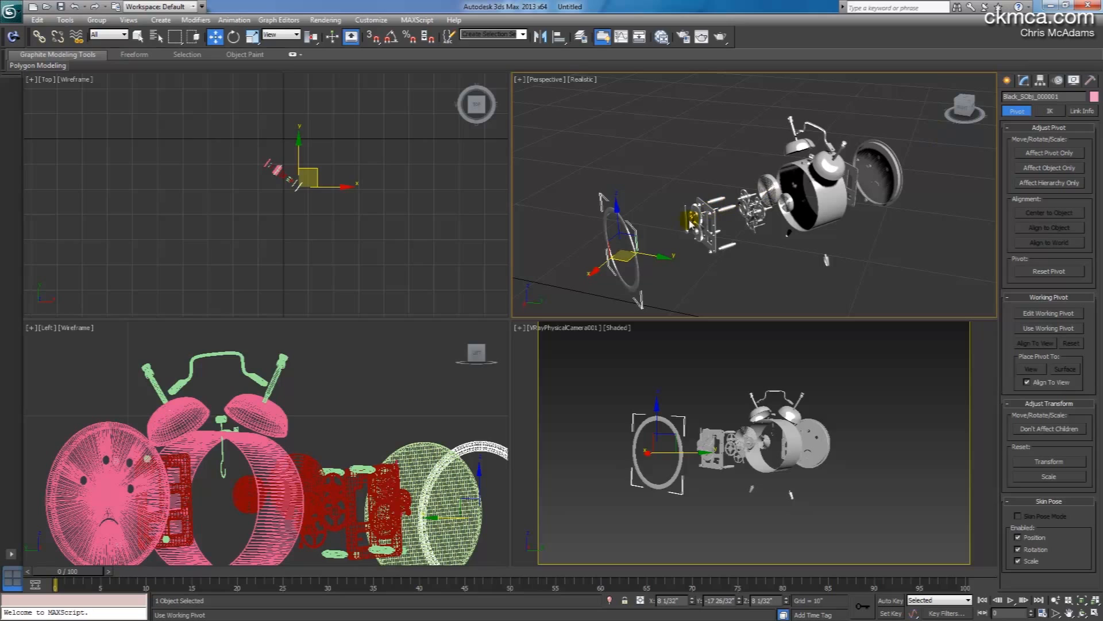
click(468, 205)
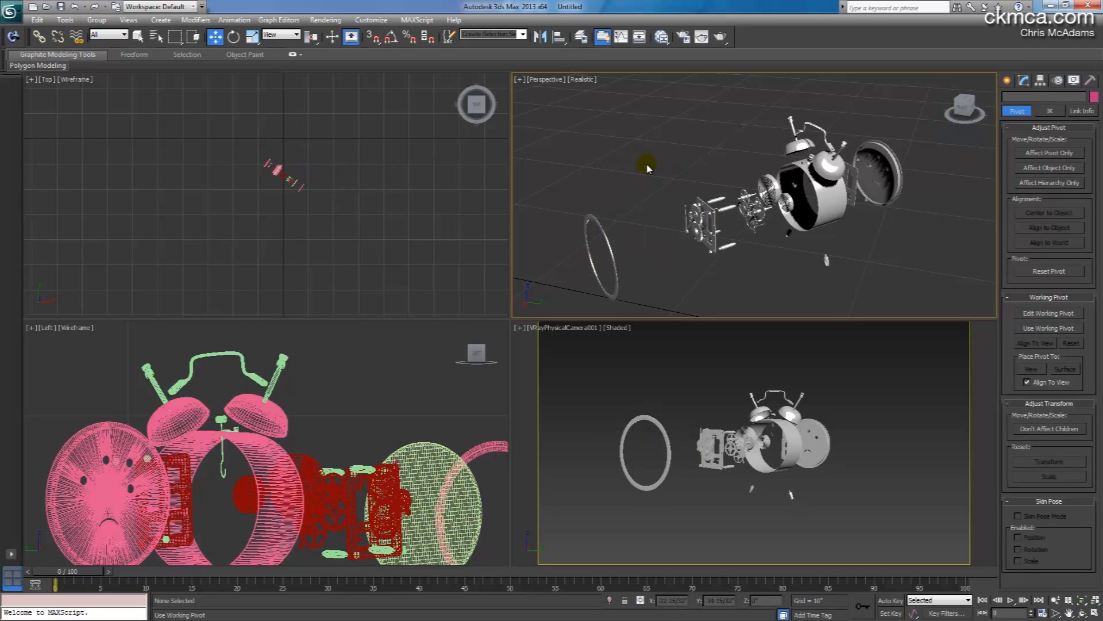
- Edit the working pivot and rotate it about -38° around Z in the Top view to match the exploded clock's axis
click(1007, 81)
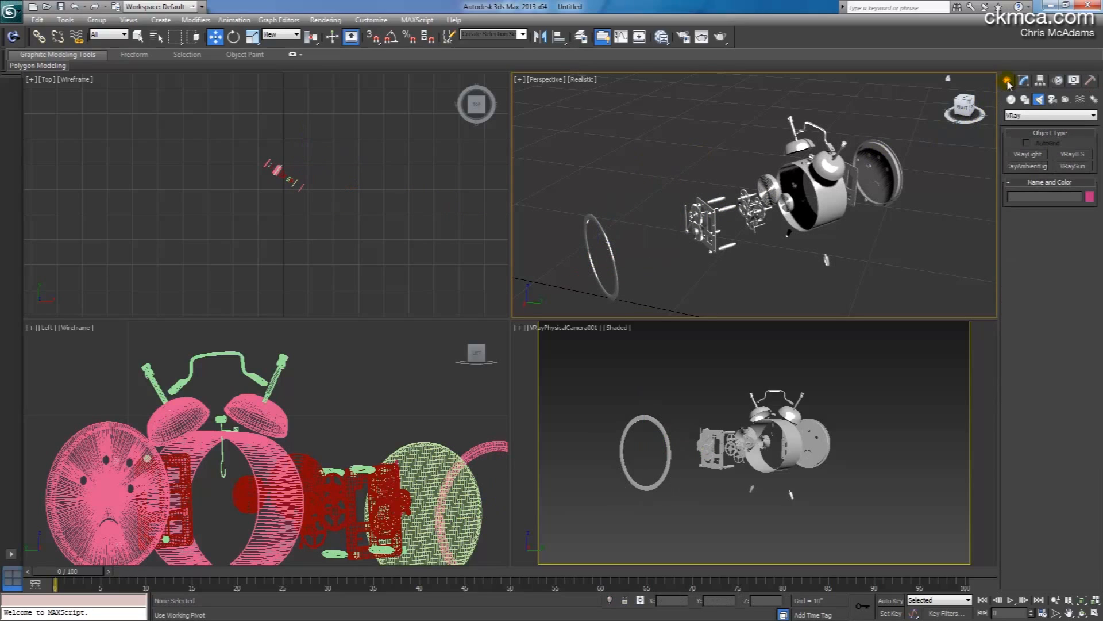
click(1042, 81)
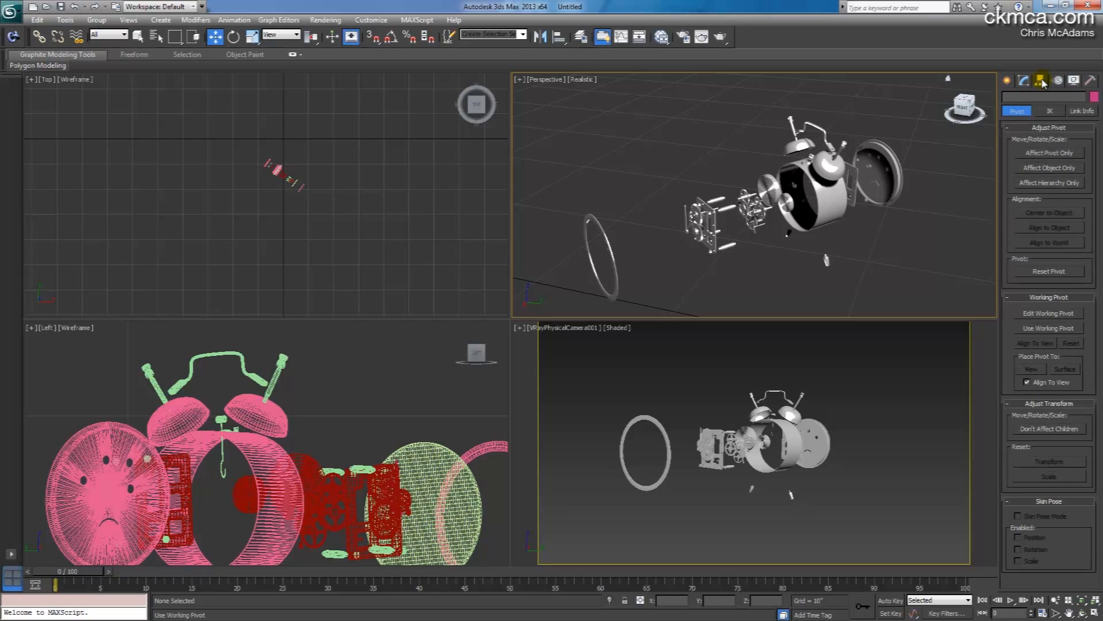
click(1050, 313)
click(323, 173)
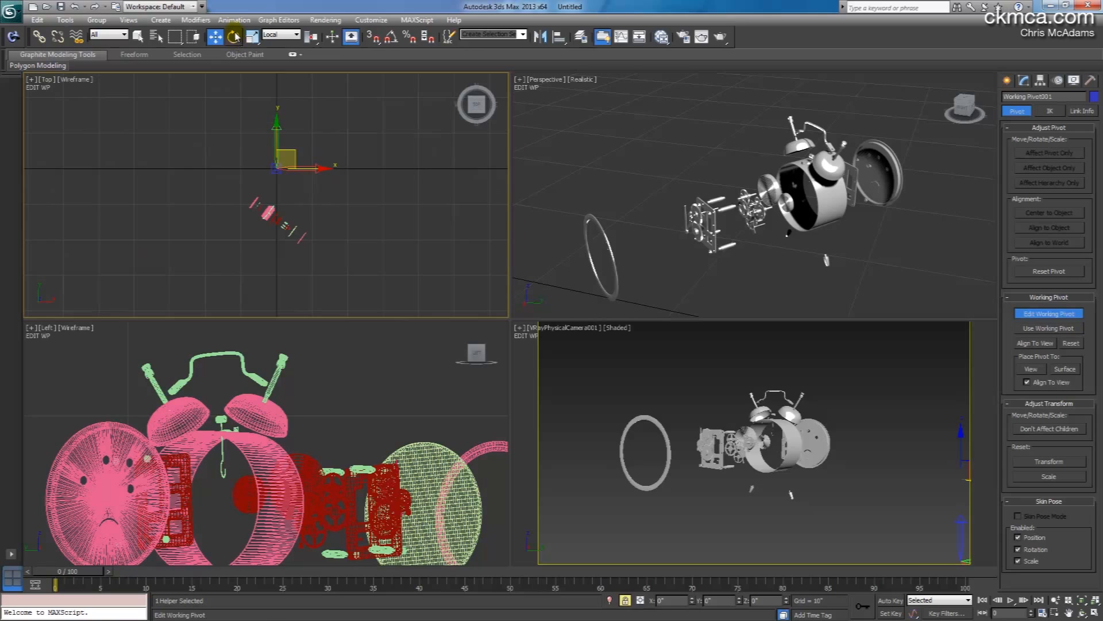
key(e)
drag(312, 143, 339, 177)
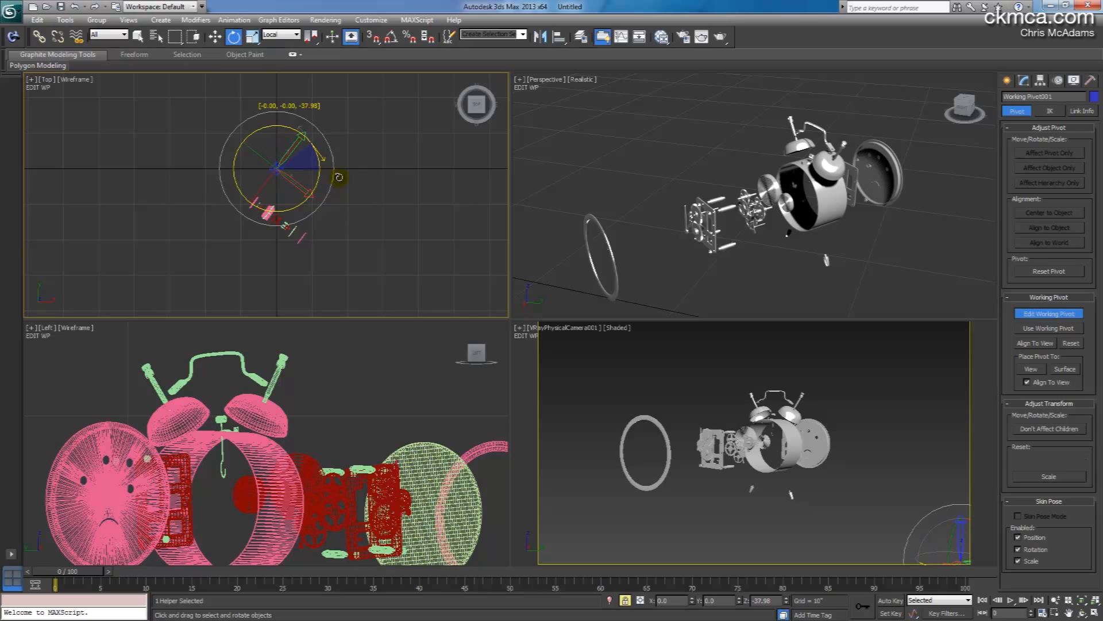
drag(339, 177, 339, 179)
scroll(281, 191, up, 5)
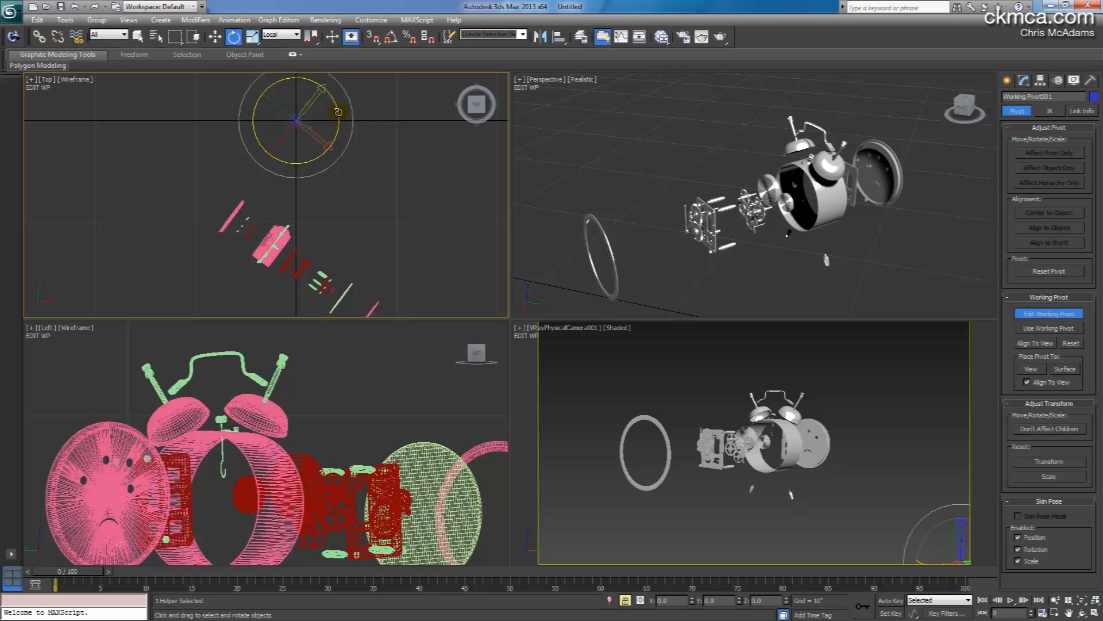
drag(338, 111, 340, 110)
drag(339, 110, 340, 110)
- Activate the working pivot as the transform reference and select the clock's front ring for moving
click(1057, 329)
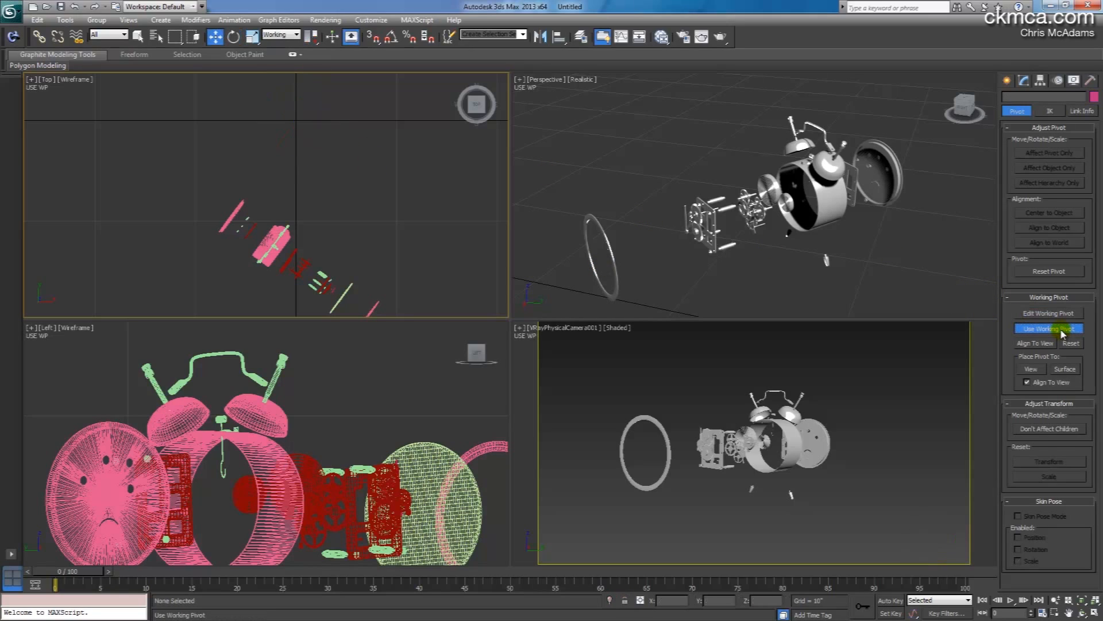
click(138, 38)
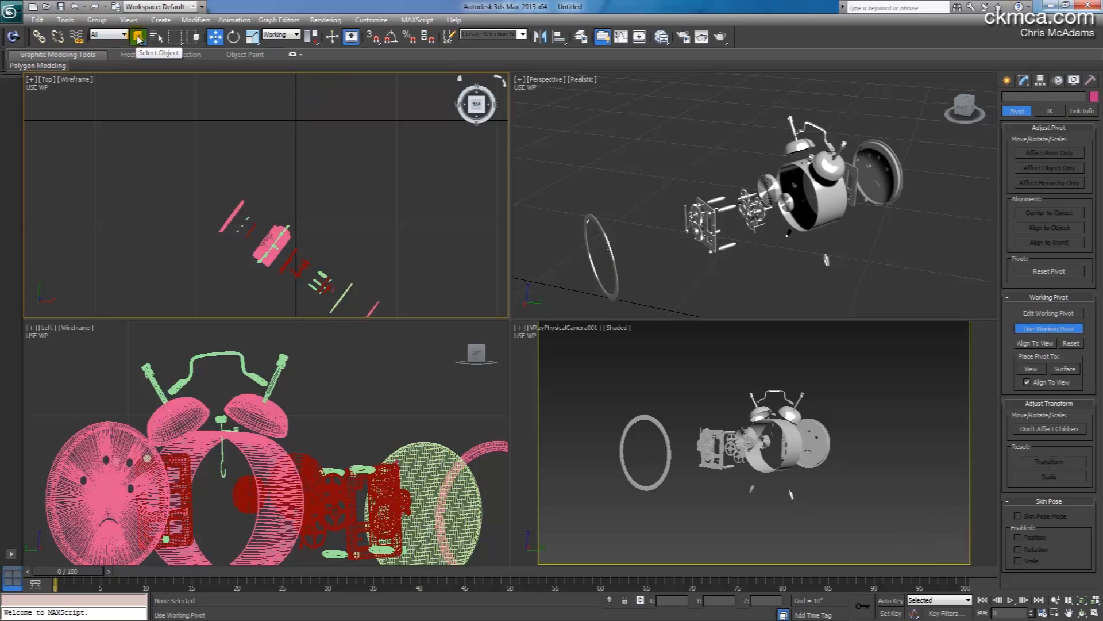
click(600, 227)
click(215, 36)
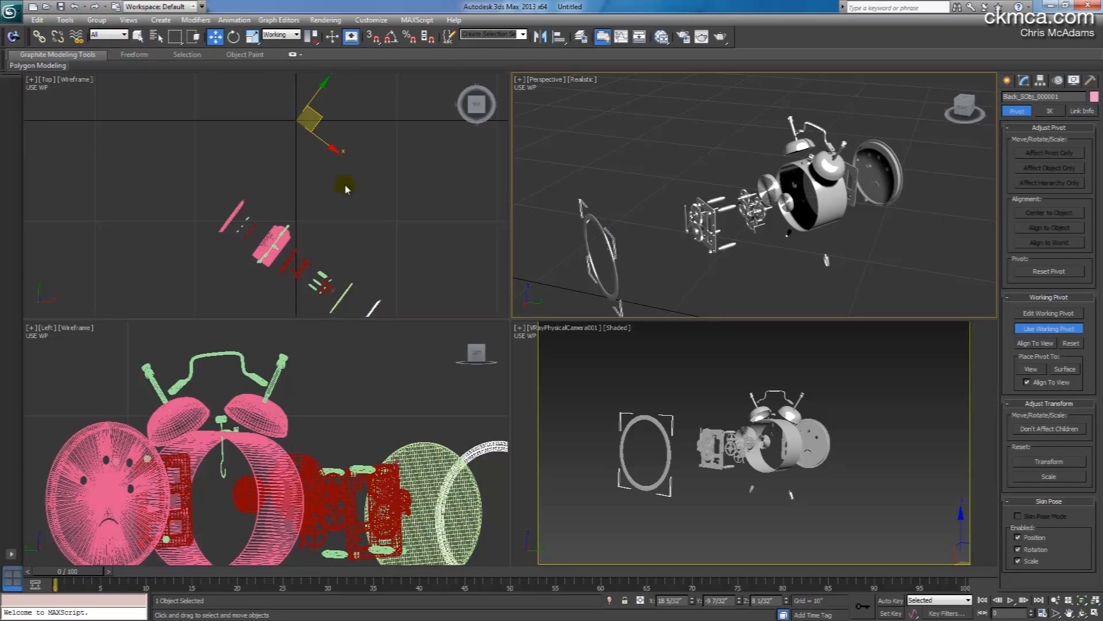
- Slide the front ring along the working pivot's X axis into the clock body and inspect its fit in perspective
middle_drag(369, 197, 343, 173)
scroll(343, 172, down, 3)
drag(299, 168, 254, 136)
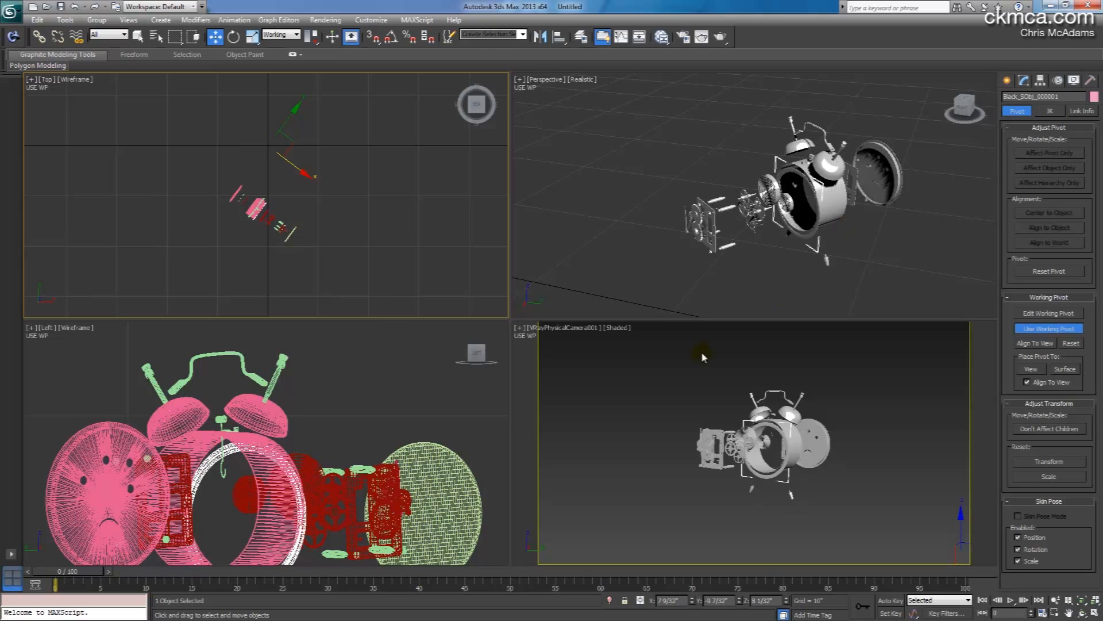
alt+middle_drag(811, 229, 911, 196)
scroll(803, 221, up, 4)
scroll(911, 209, down, 5)
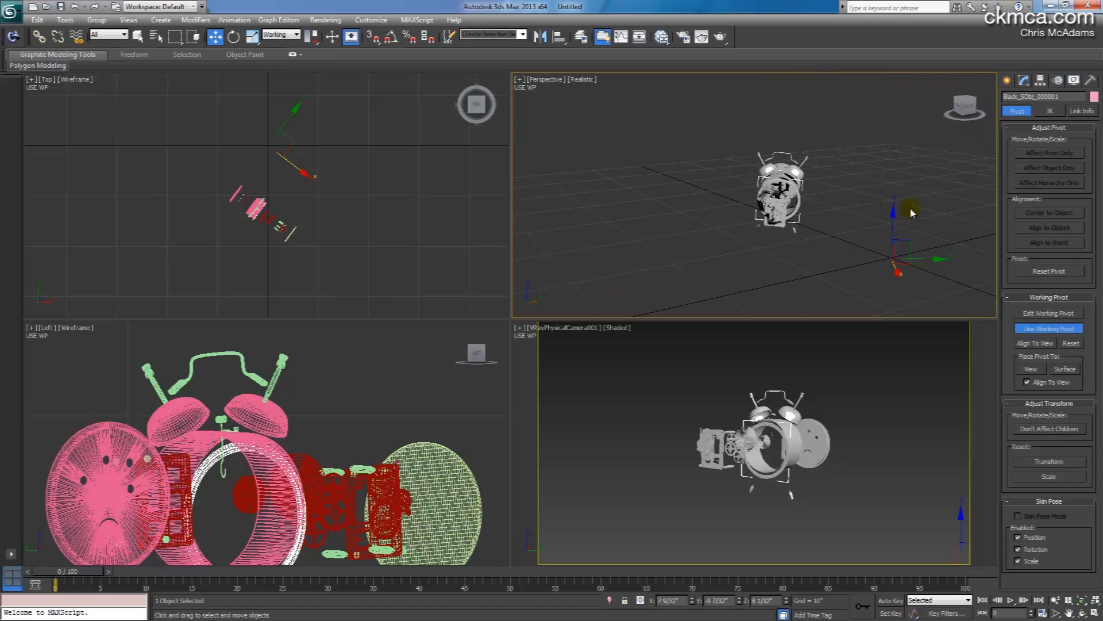
- Try adjusting the front ring's height along the working pivot's Z axis, and undo all of the ring's test moves
drag(896, 222, 899, 216)
scroll(813, 196, up, 10)
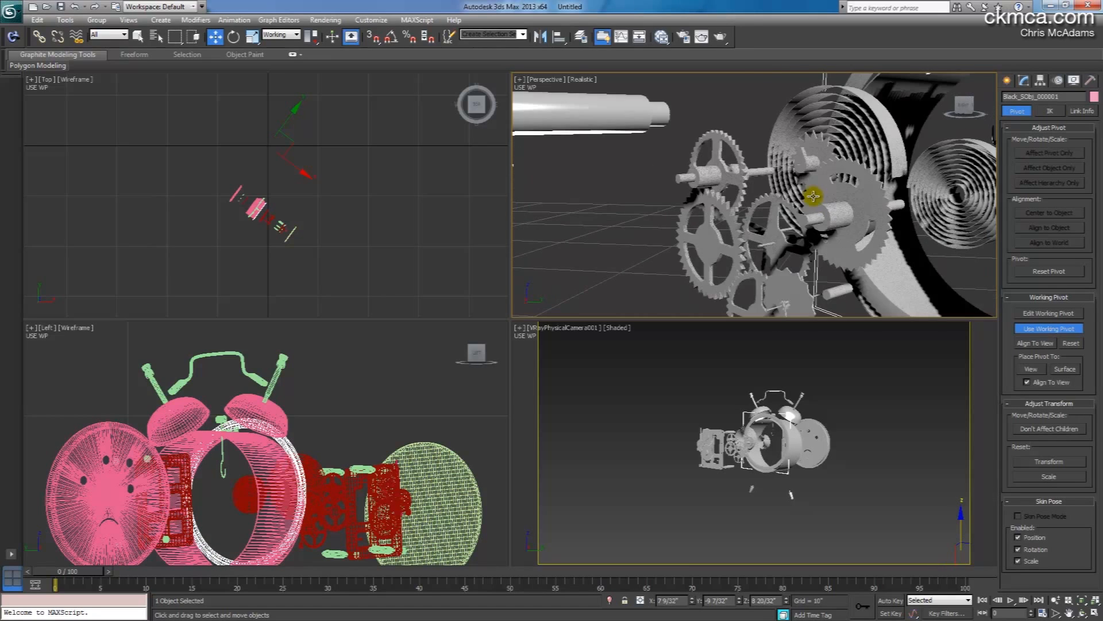
scroll(813, 196, down, 8)
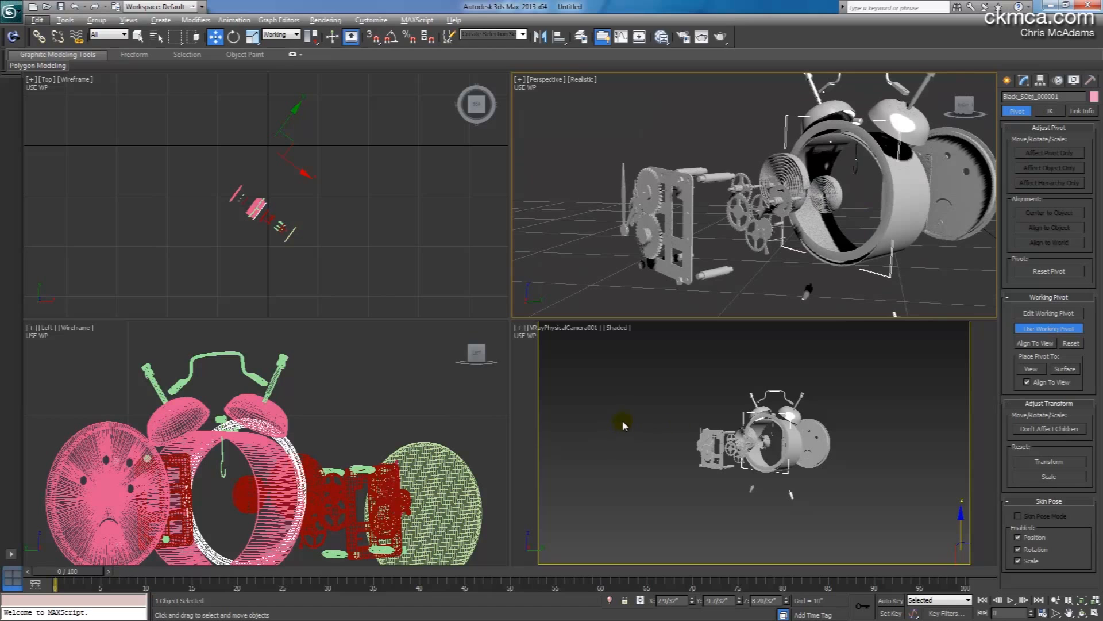
right_click(888, 490)
drag(961, 524, 961, 528)
mouse_move(825, 283)
alt+middle_down()
mouse_move(901, 313)
mouse_move(924, 278)
mouse_move(777, 272)
alt+middle_up()
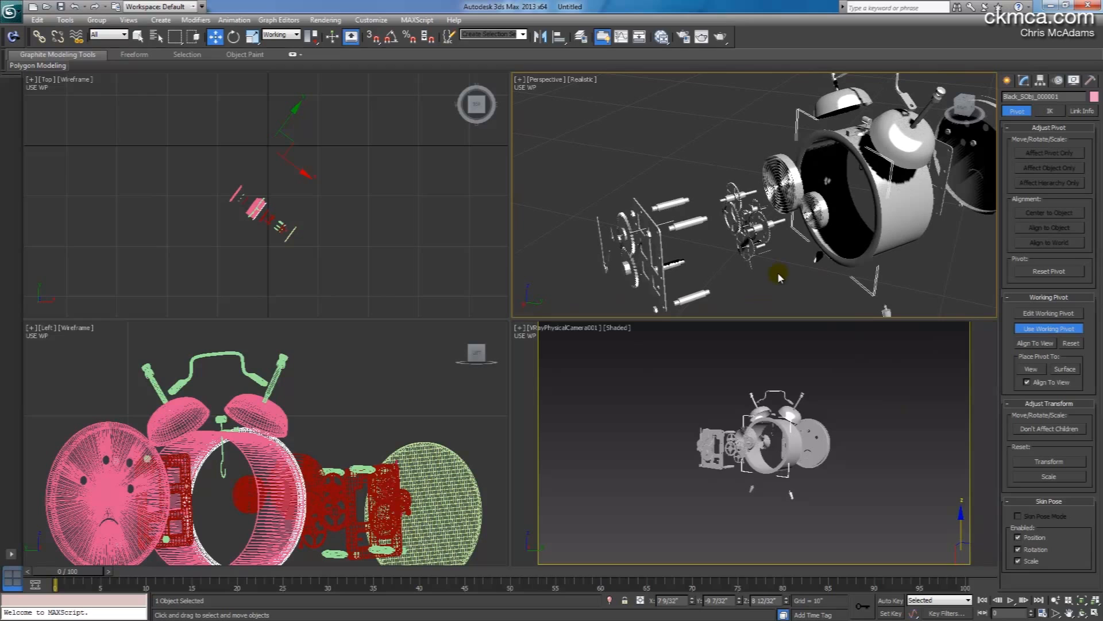
key(ctrl+z)
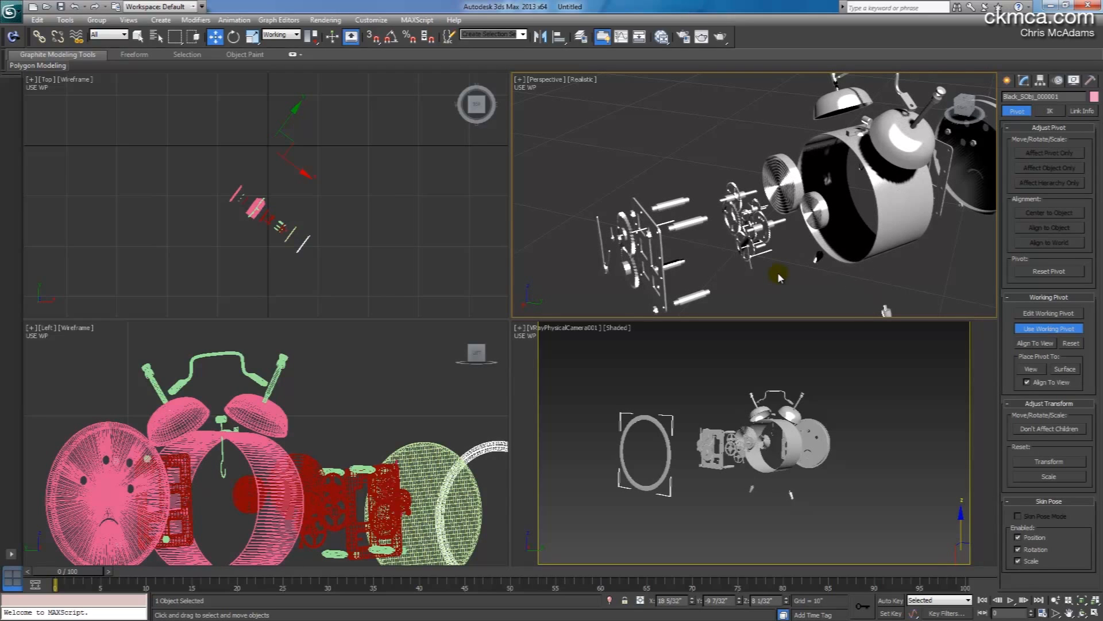
scroll(719, 253, down, 5)
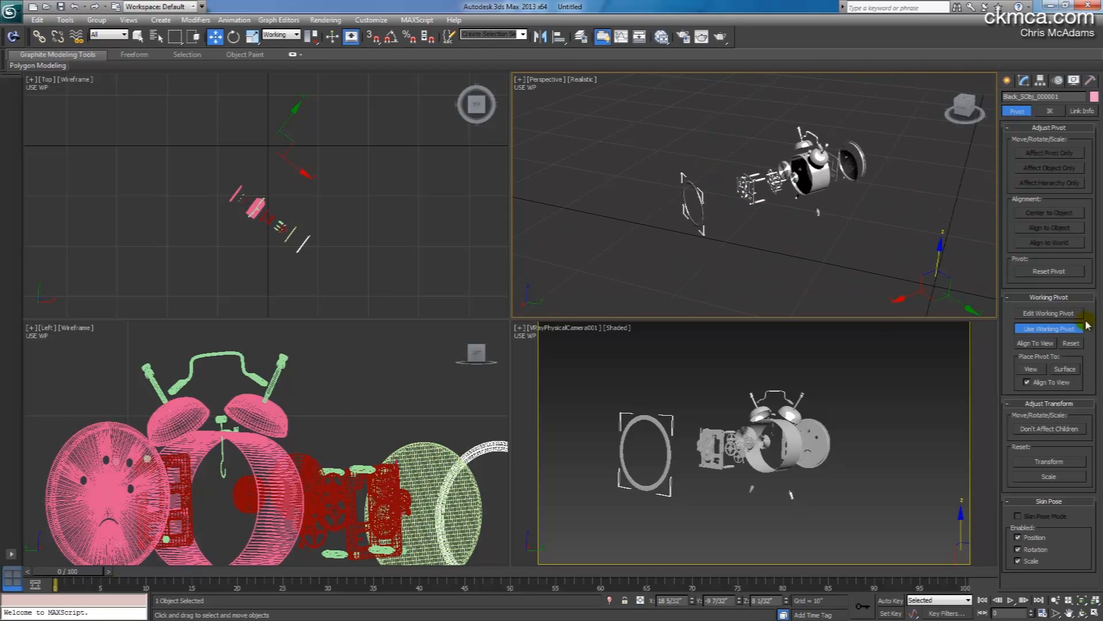
- Check the animation range in the time configuration and scrub the timeline with nothing selected
click(1006, 80)
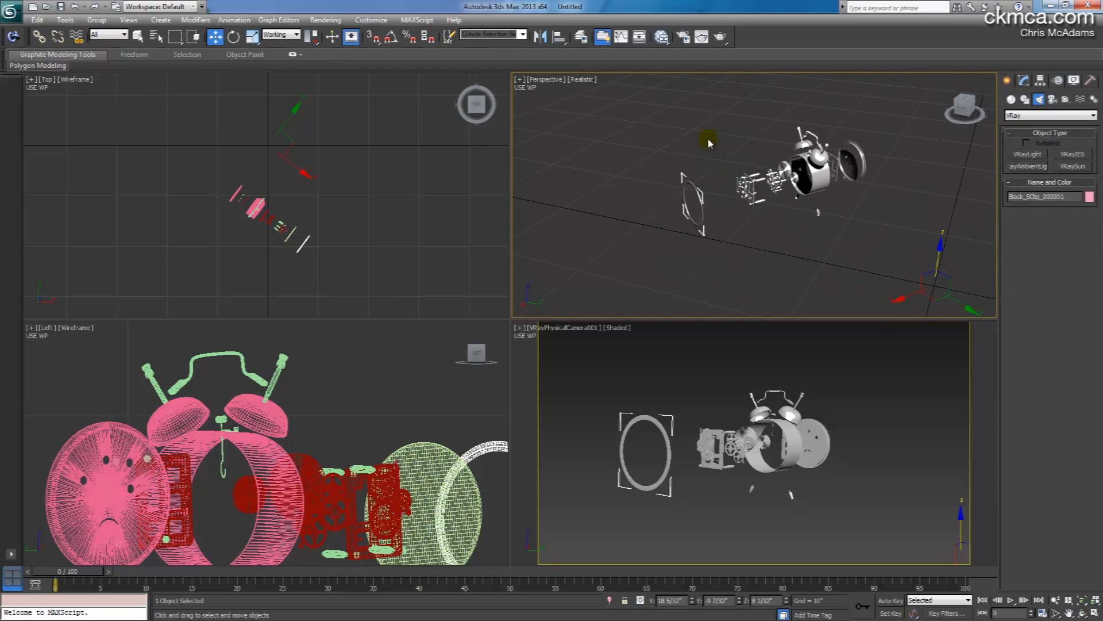
click(708, 136)
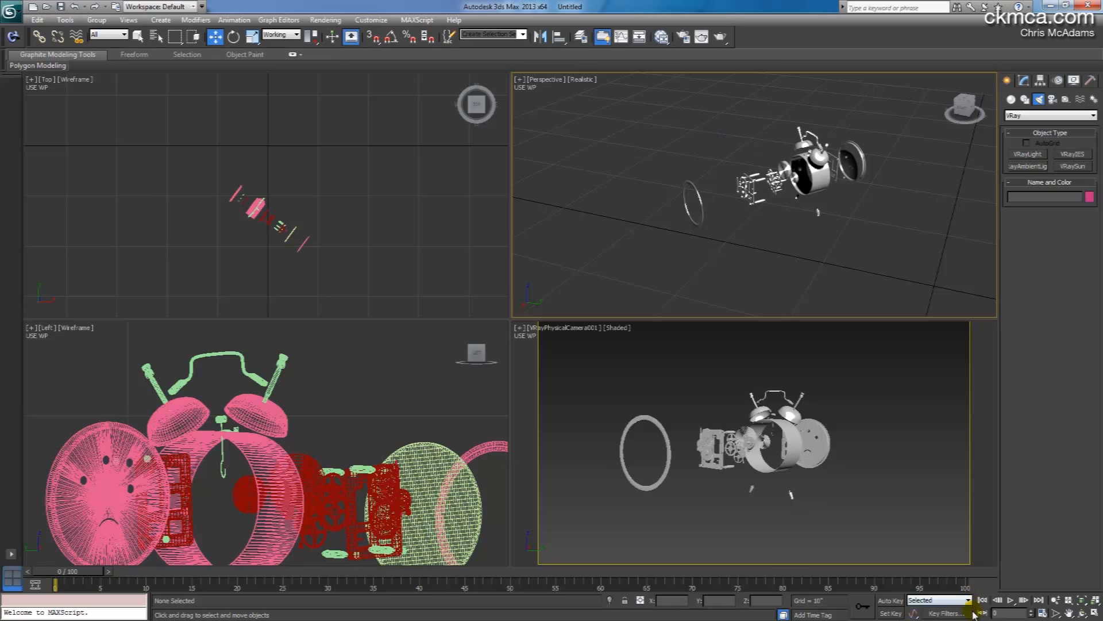
click(1042, 613)
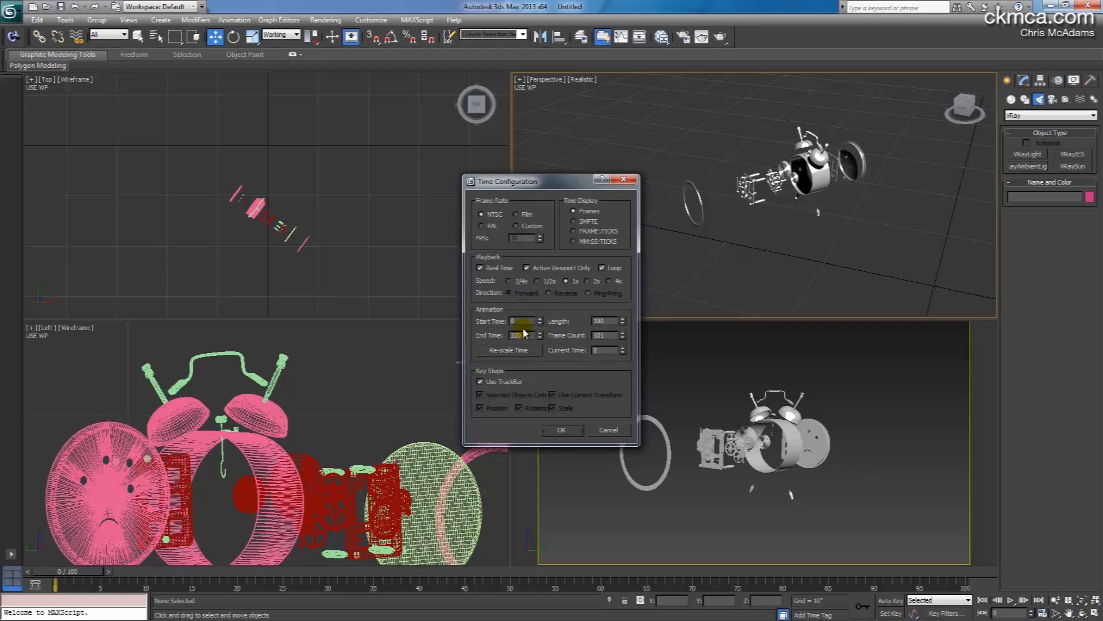
drag(527, 335, 466, 334)
click(562, 429)
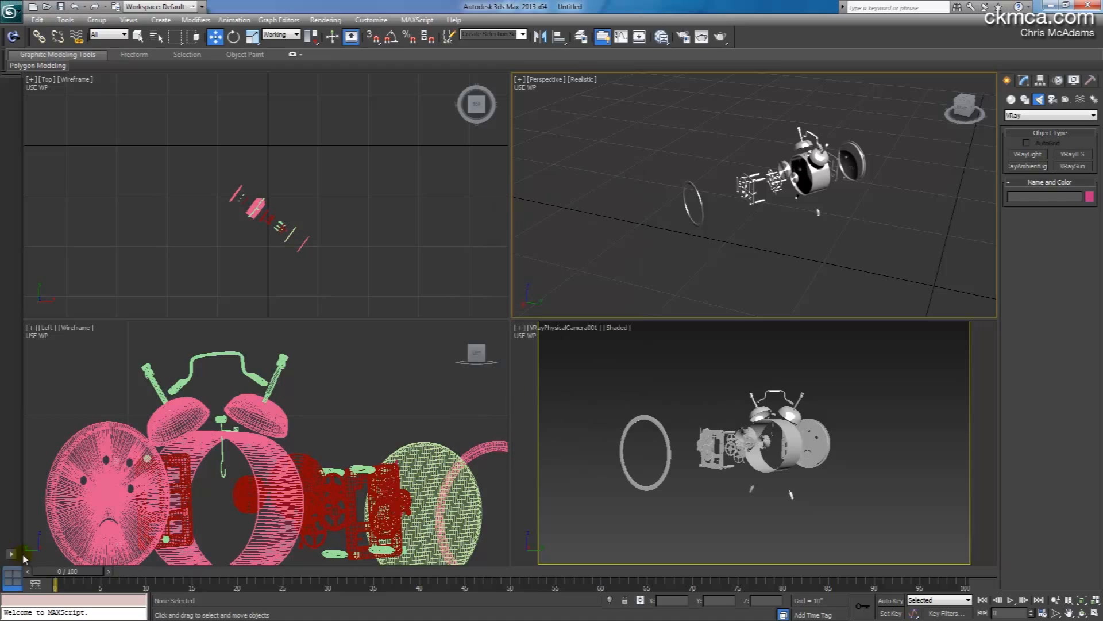
drag(62, 573, 1019, 584)
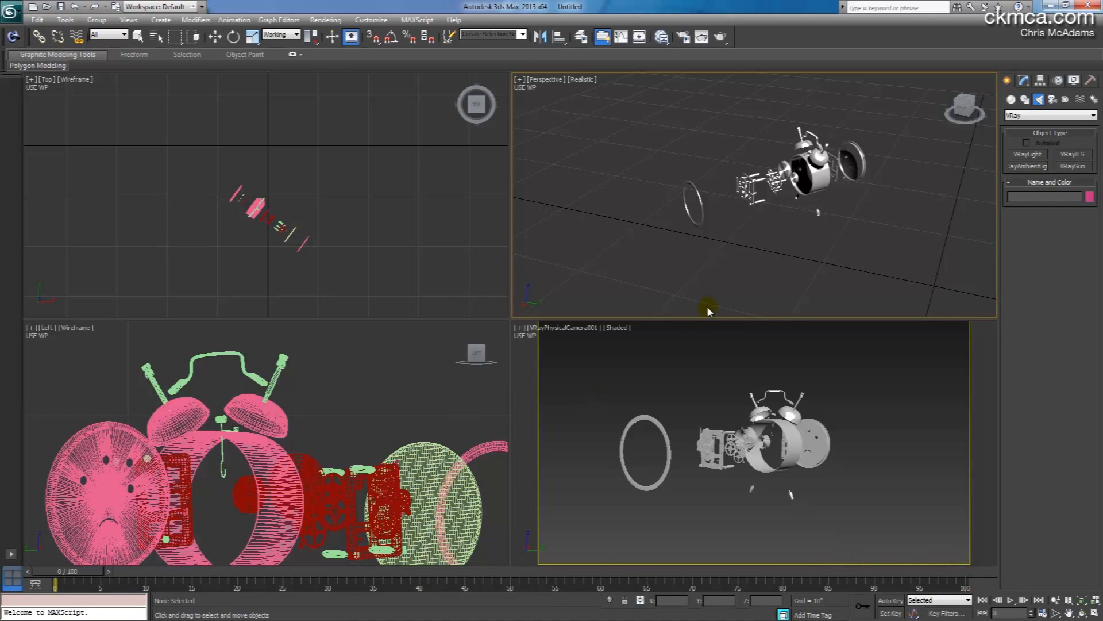
- Select all of the clock's parts, turn on Auto Key, and set keys for them at frame 0
key(w)
drag(632, 90, 866, 248)
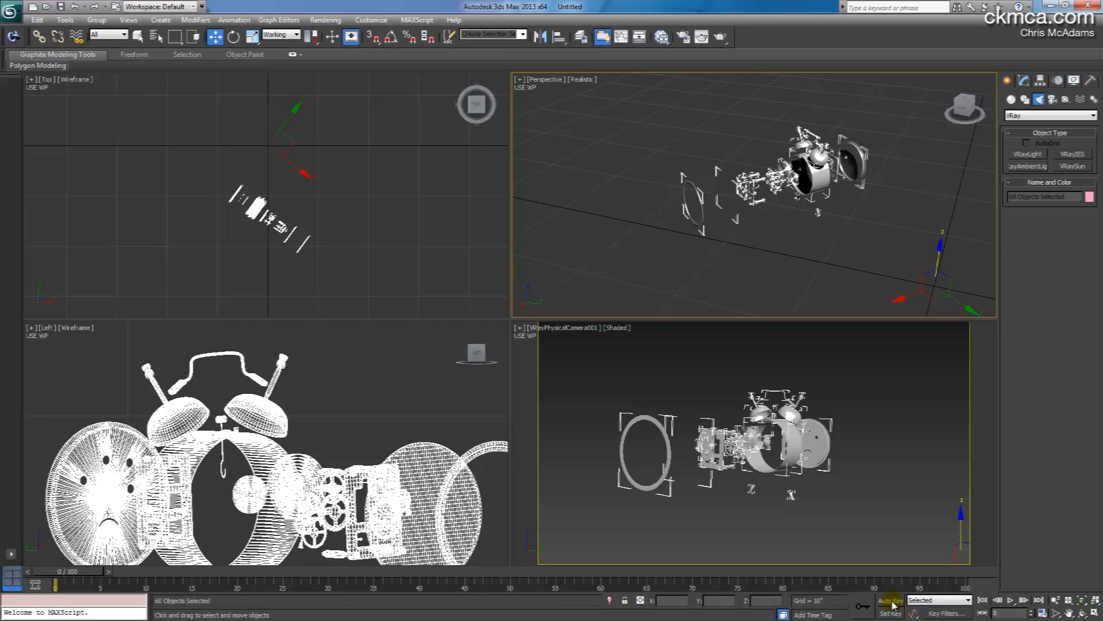
click(891, 601)
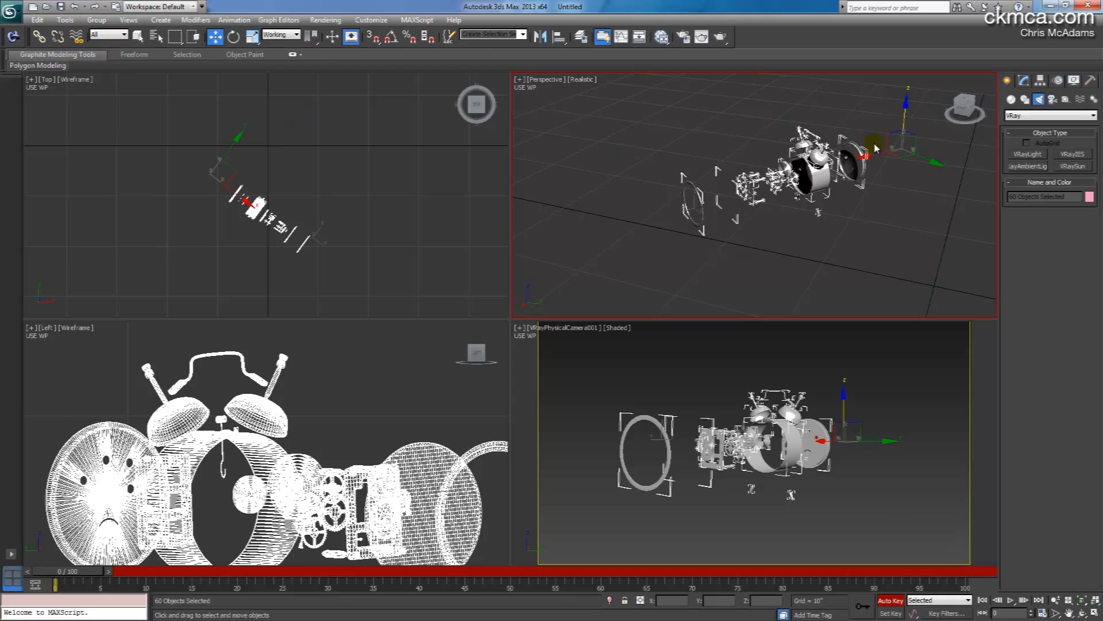
mouse_move(73, 575)
mouse_down()
mouse_move(104, 577)
mouse_move(67, 576)
mouse_up()
key(w)
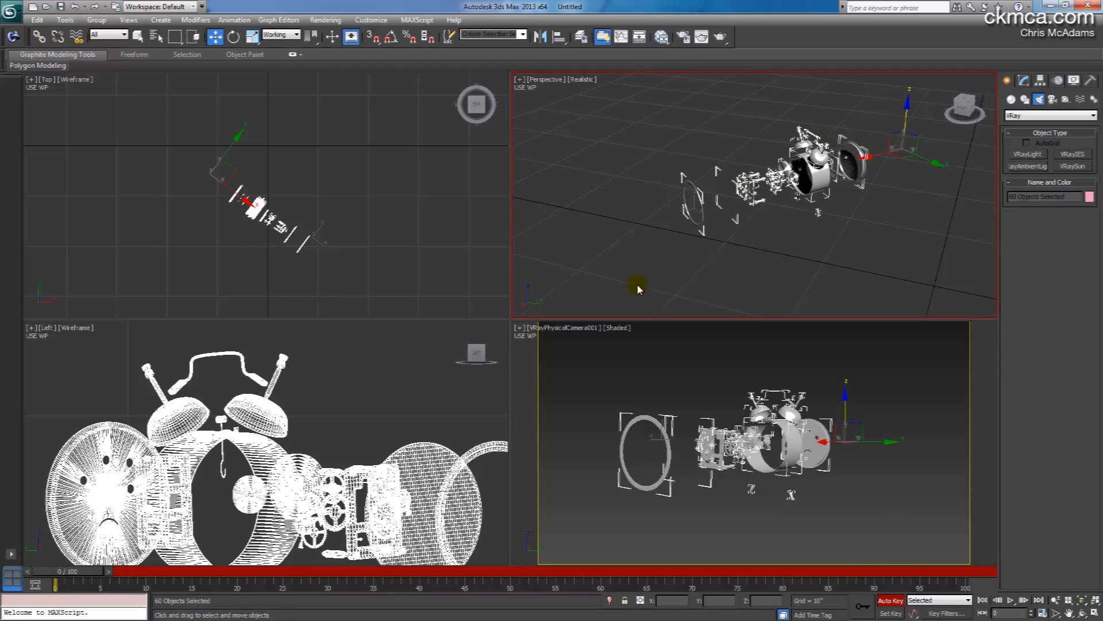
click(860, 608)
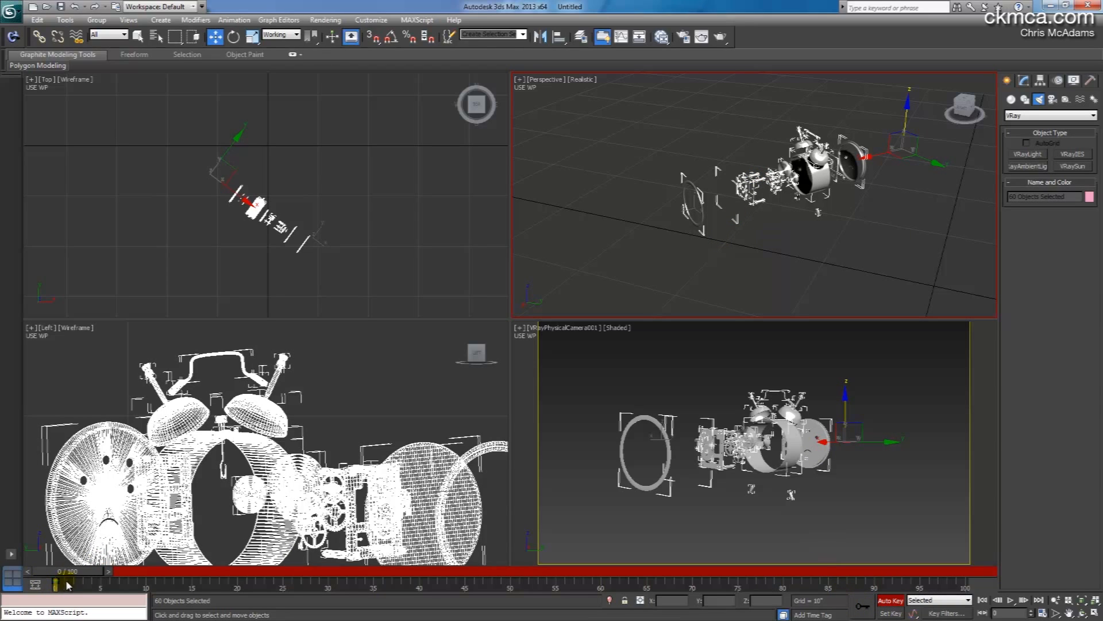
- At frame 15, select the bells, posts and handle on top of the clock and lower them along Z onto the body
drag(75, 573, 102, 573)
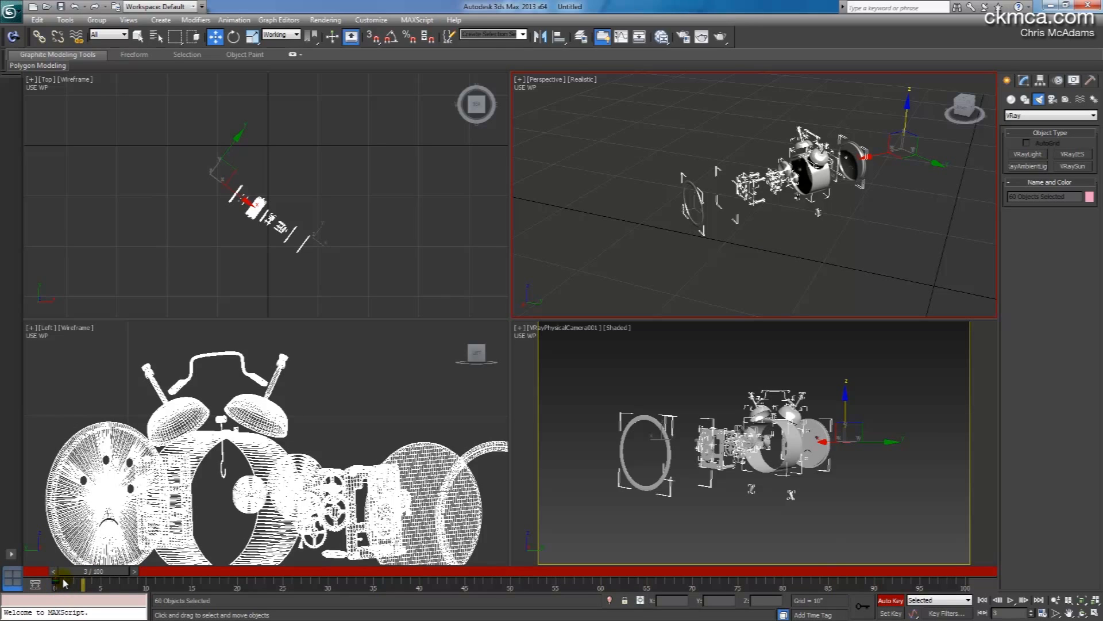
click(784, 177)
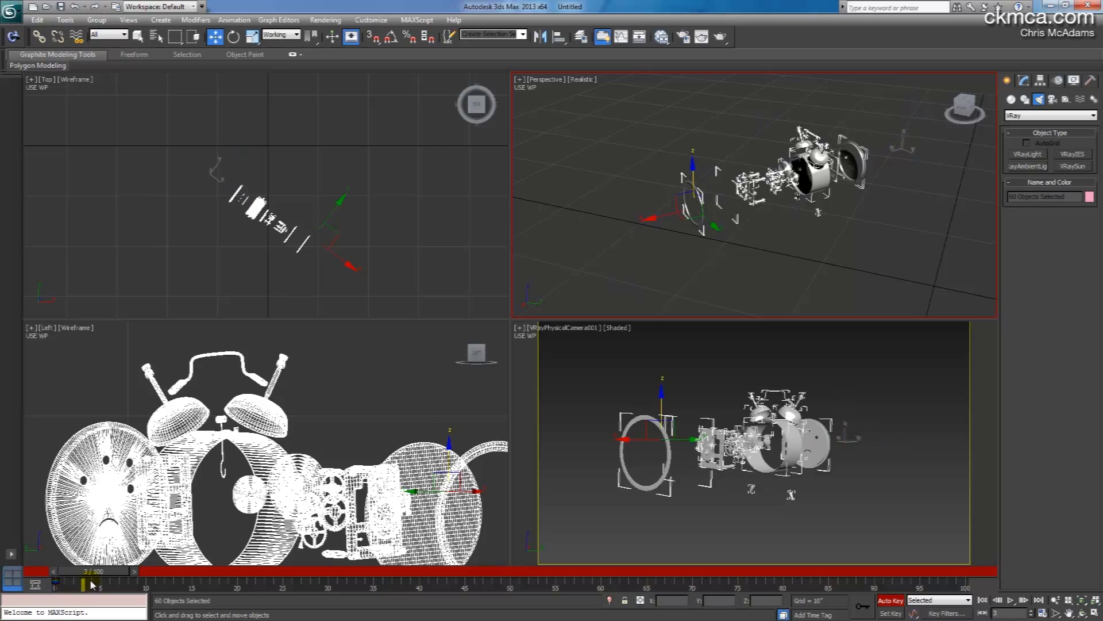
drag(94, 572, 198, 572)
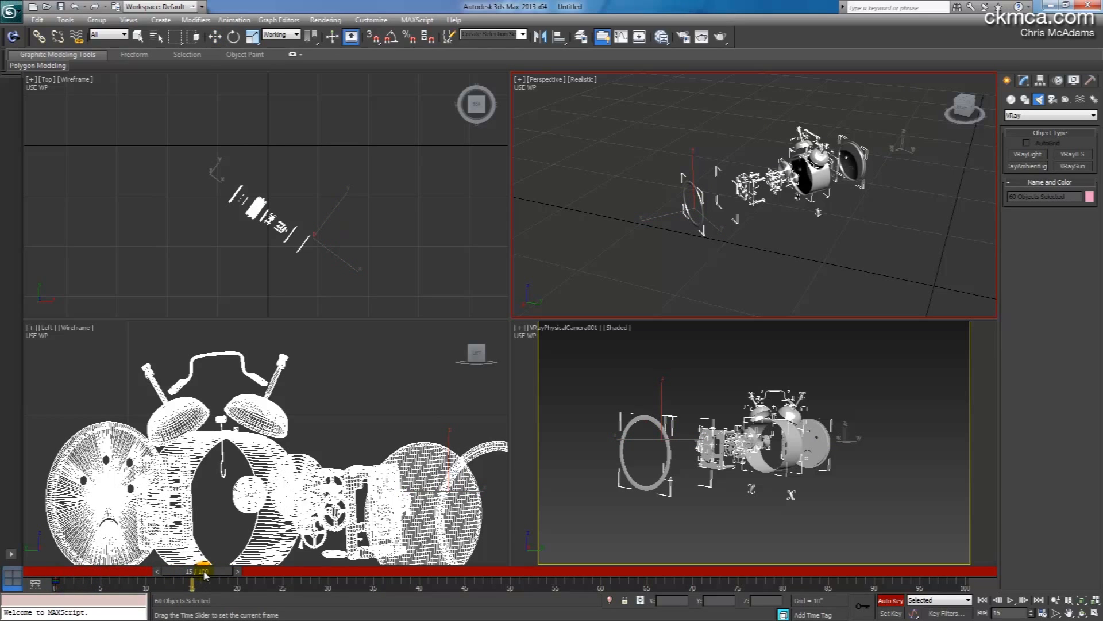
click(616, 153)
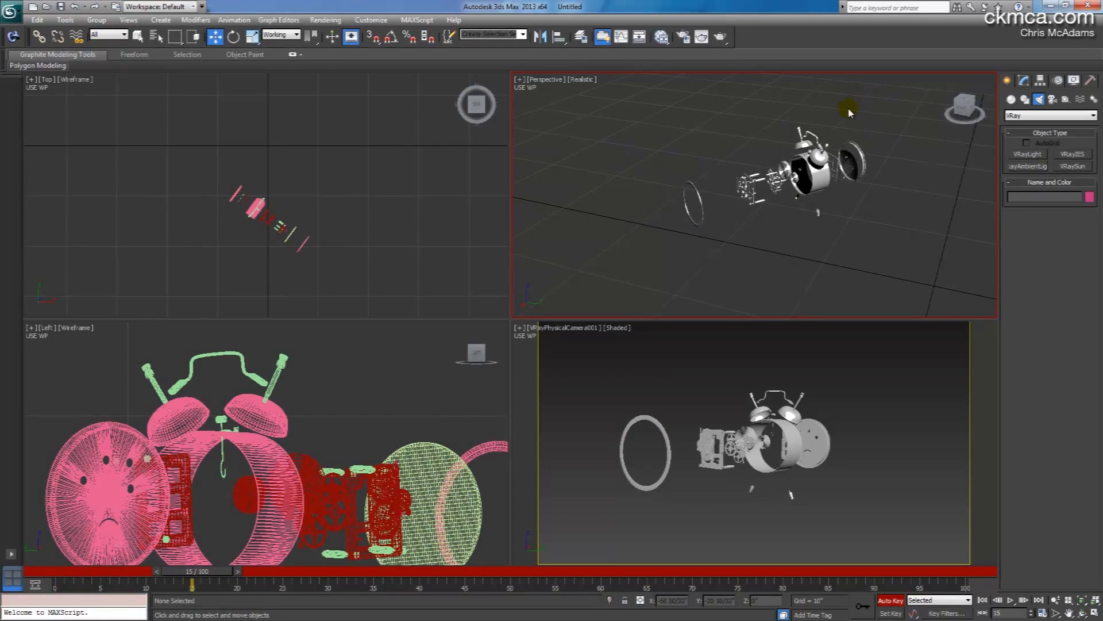
alt+middle_drag(810, 121, 755, 183)
scroll(755, 183, up, 3)
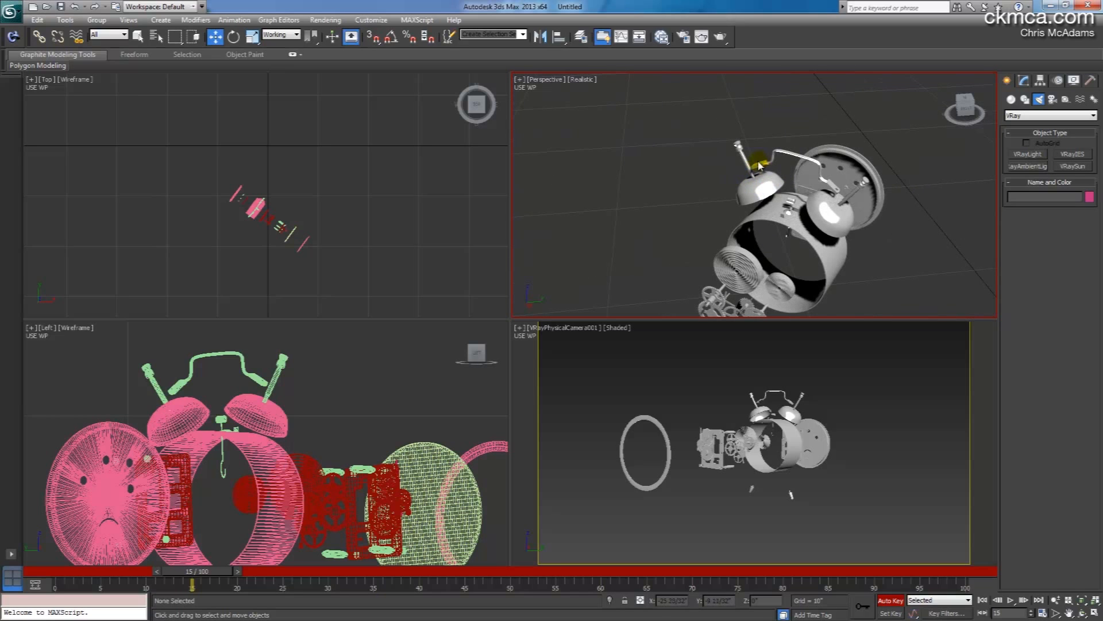
alt+middle_drag(736, 154, 773, 150)
drag(775, 150, 635, 98)
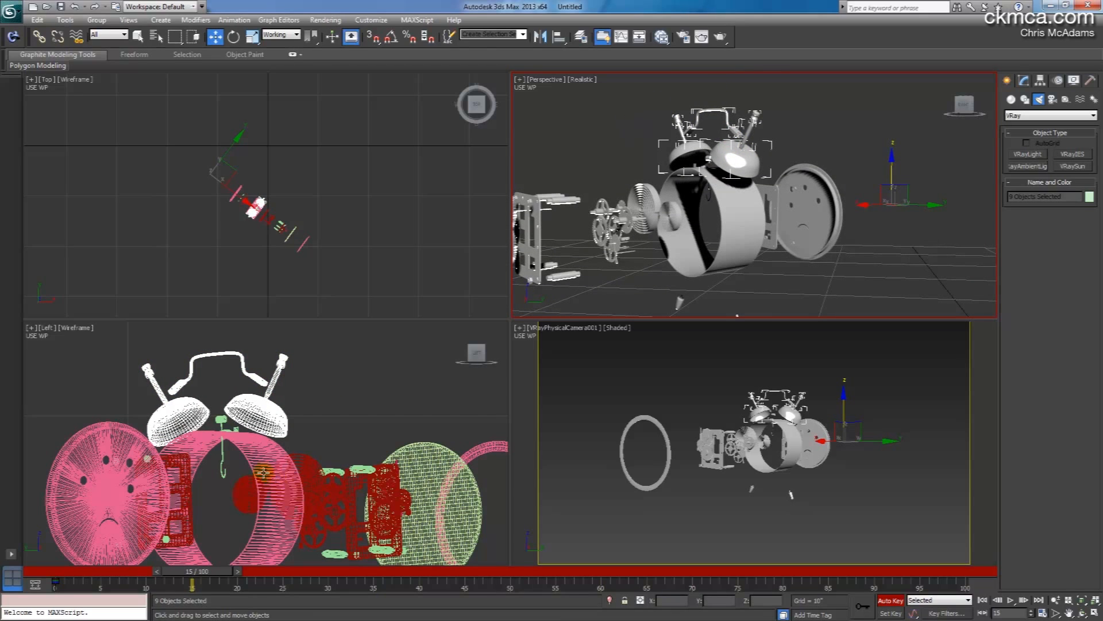
drag(893, 167, 895, 176)
alt+middle_drag(788, 175, 820, 173)
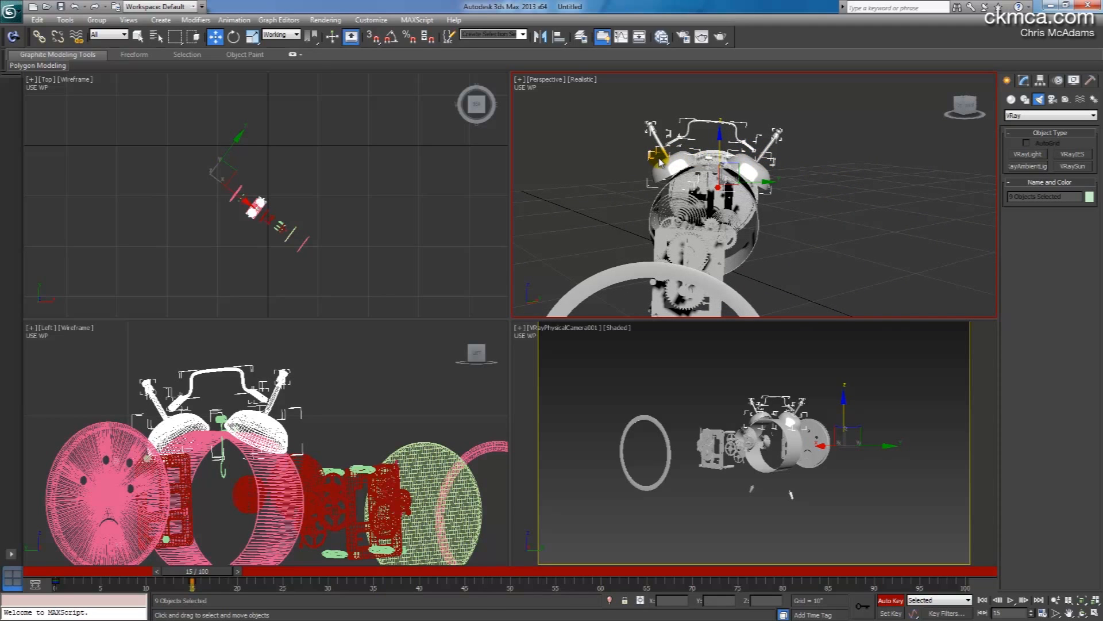
mouse_move(795, 175)
alt+middle_down()
mouse_move(825, 168)
mouse_move(801, 167)
alt+middle_up()
- Move each bell with its post slightly inward along the working pivot's Y axis at frame 15
click(798, 167)
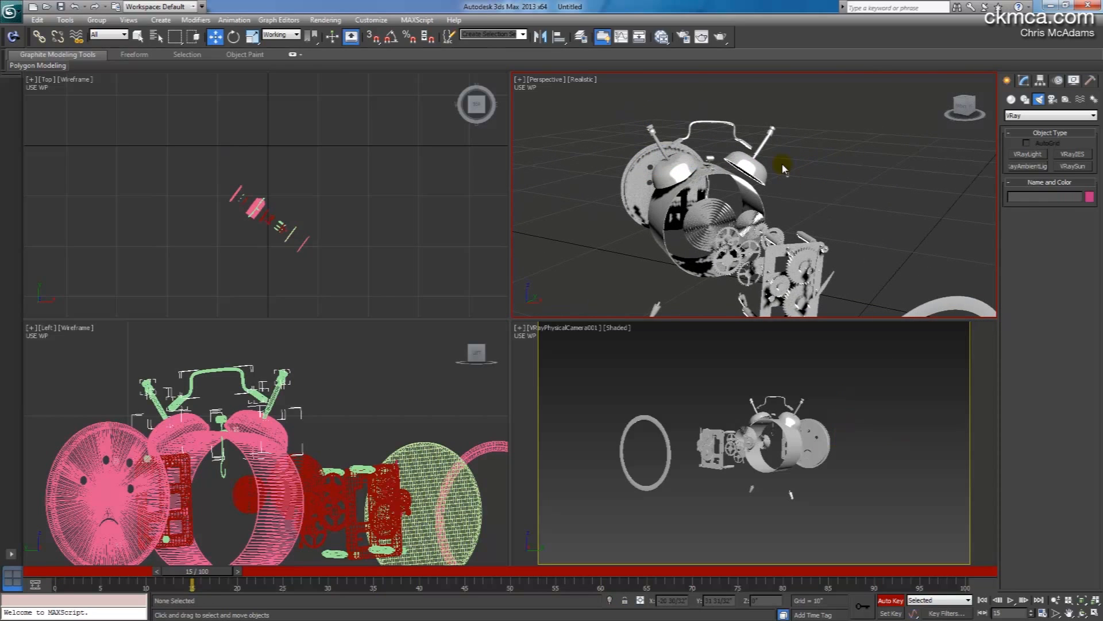
click(757, 128)
alt+middle_drag(758, 128, 625, 166)
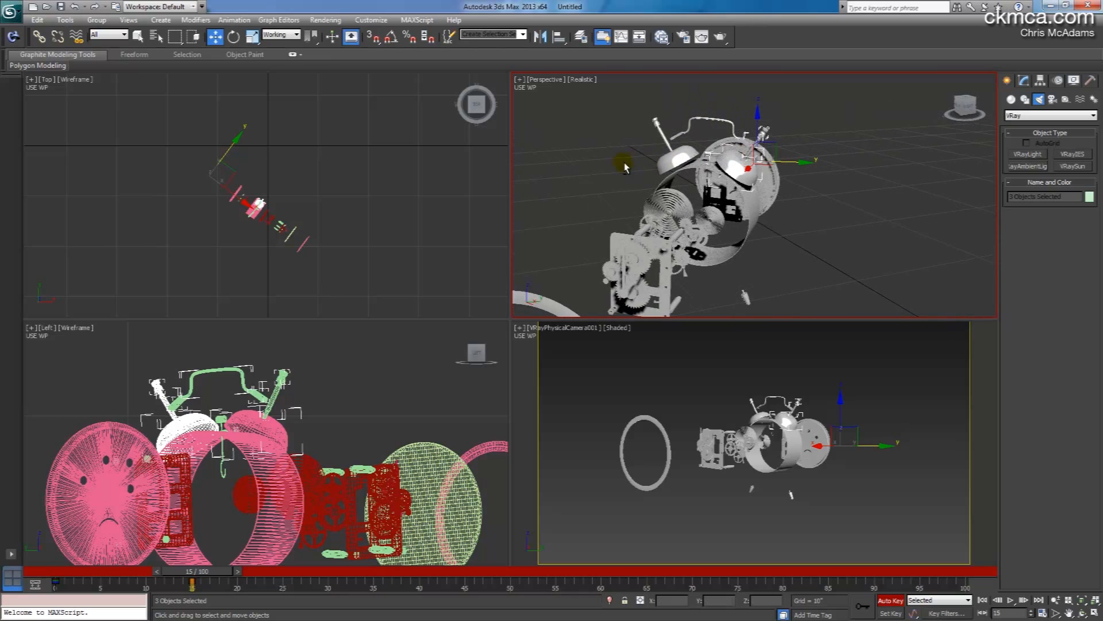
click(674, 144)
ctrl+click(657, 128)
drag(805, 164, 810, 165)
alt+middle_drag(810, 165, 775, 171)
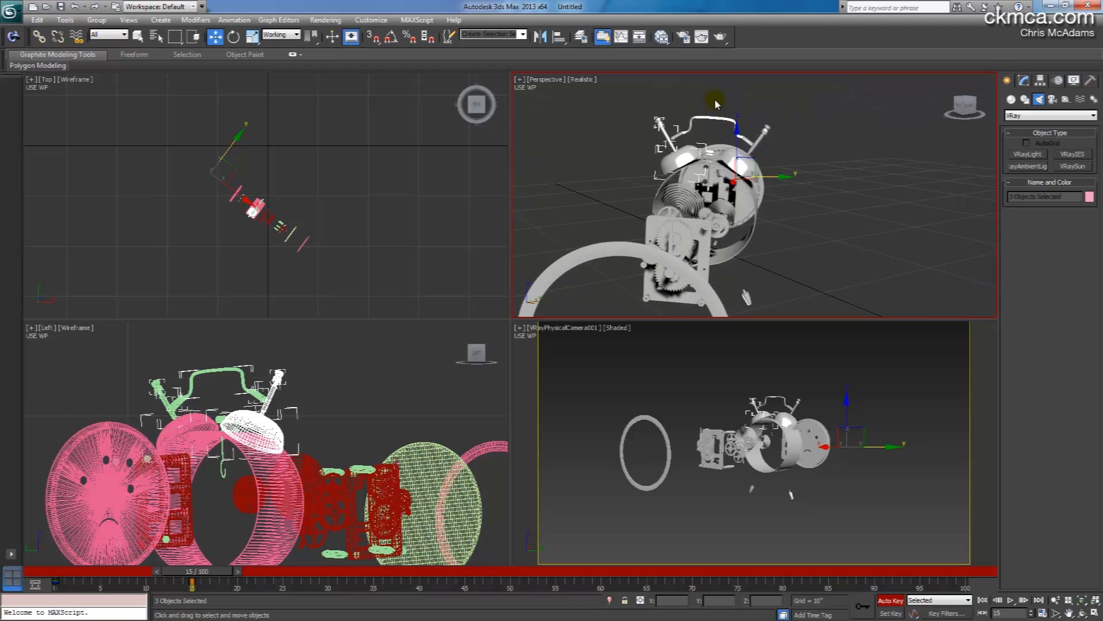
- Lower the handle between the bells along the working pivot's Z axis and clear the selection
click(678, 132)
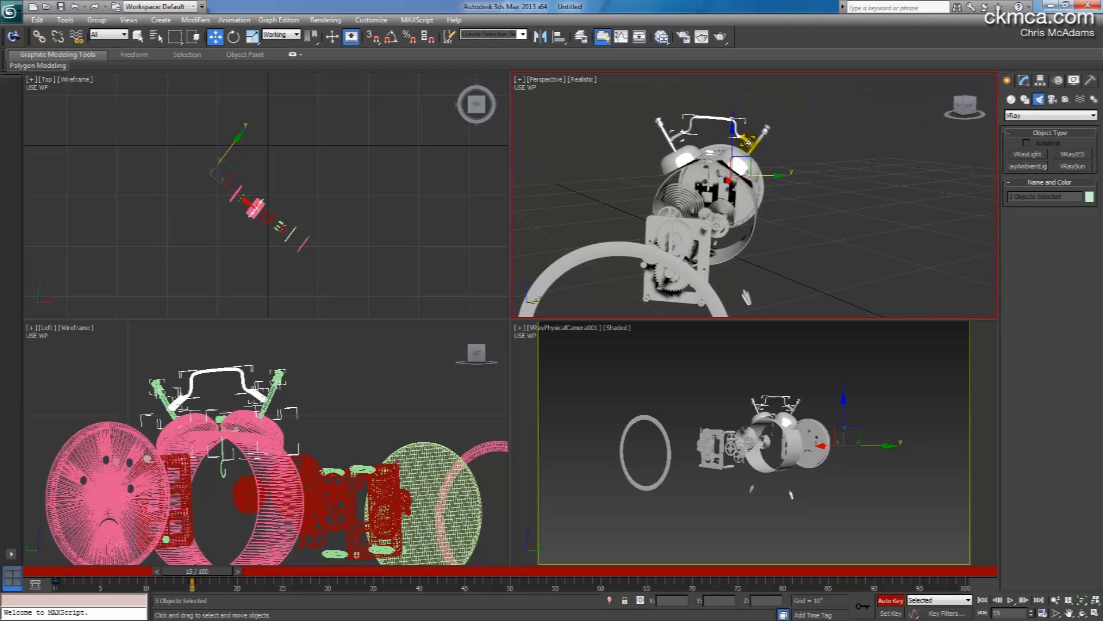
drag(733, 133, 733, 139)
alt+middle_drag(733, 138, 793, 215)
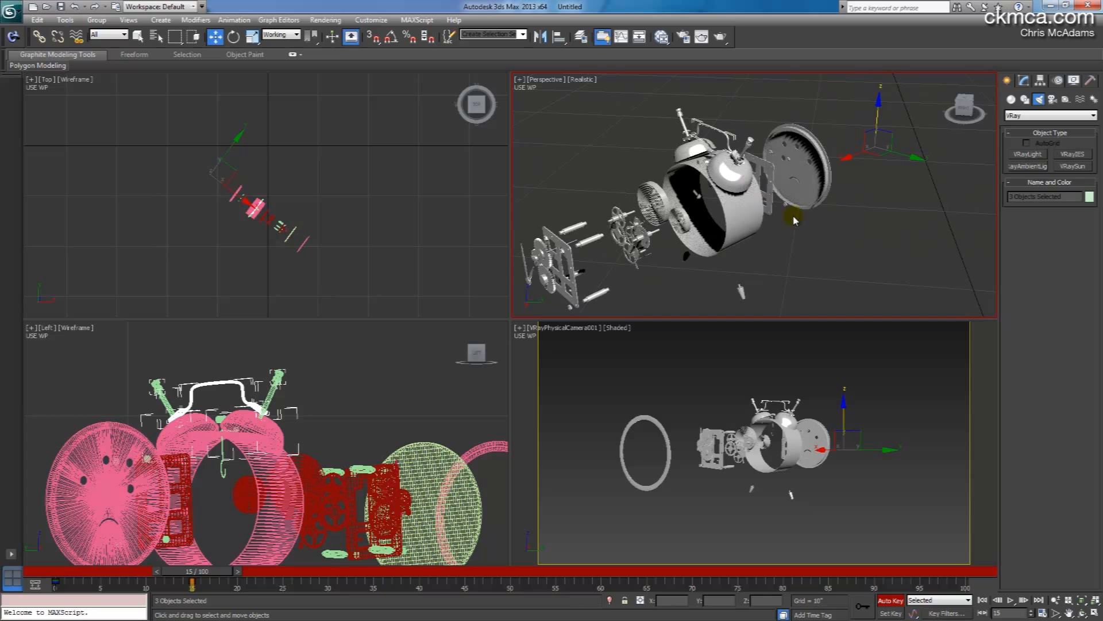
click(840, 252)
- Select all of the clock's parts again and set keys for them at frame 15
mouse_move(189, 584)
mouse_down()
mouse_move(34, 582)
mouse_move(322, 576)
mouse_move(201, 582)
mouse_up()
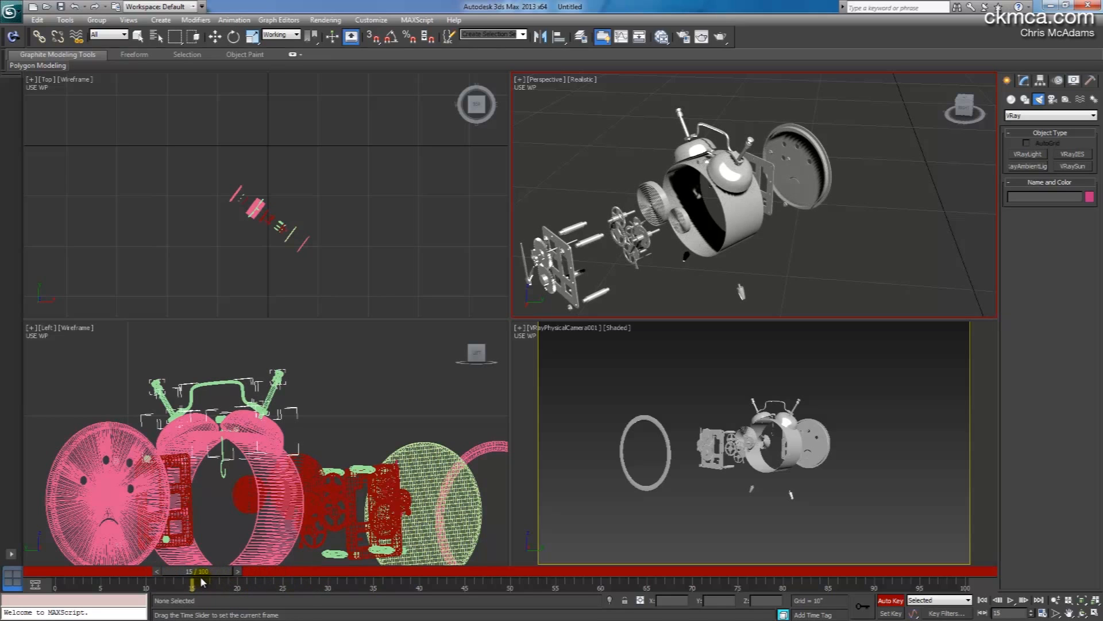
key(w)
scroll(756, 207, down, 5)
drag(612, 124, 781, 244)
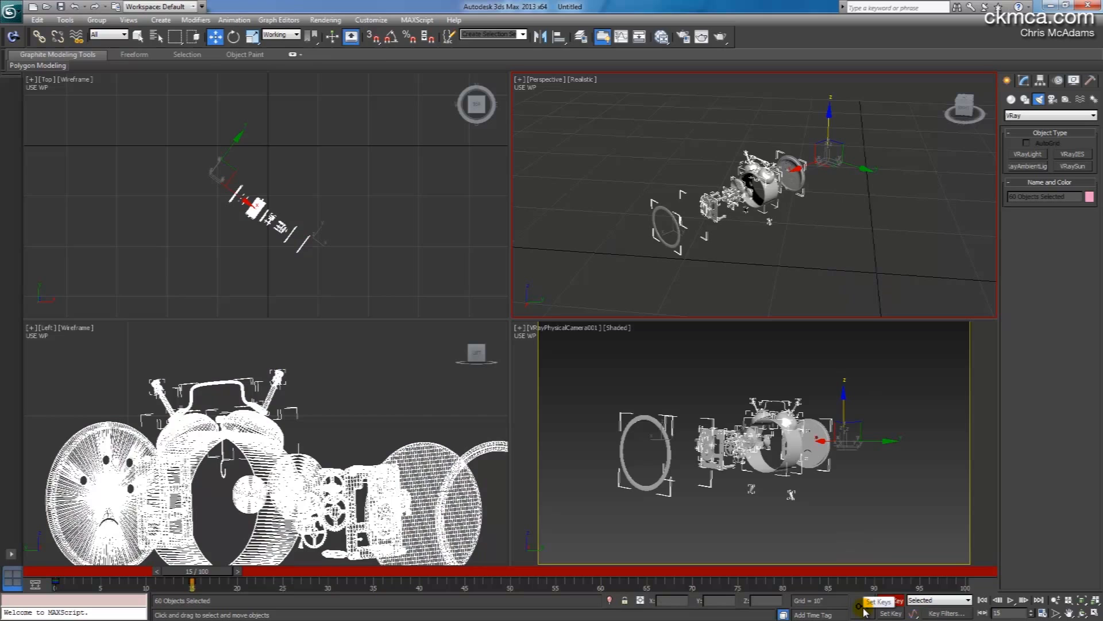
click(651, 284)
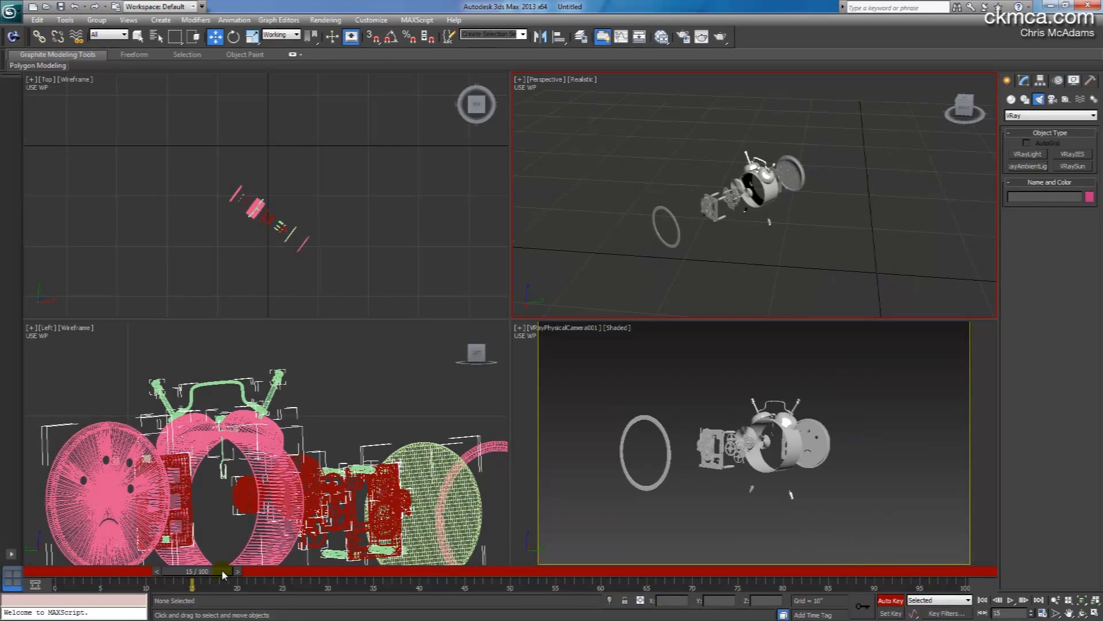
- At frame 60, slide the bronze plate behind the clock body along the working pivot's X axis into the body
drag(204, 573, 335, 576)
key(w)
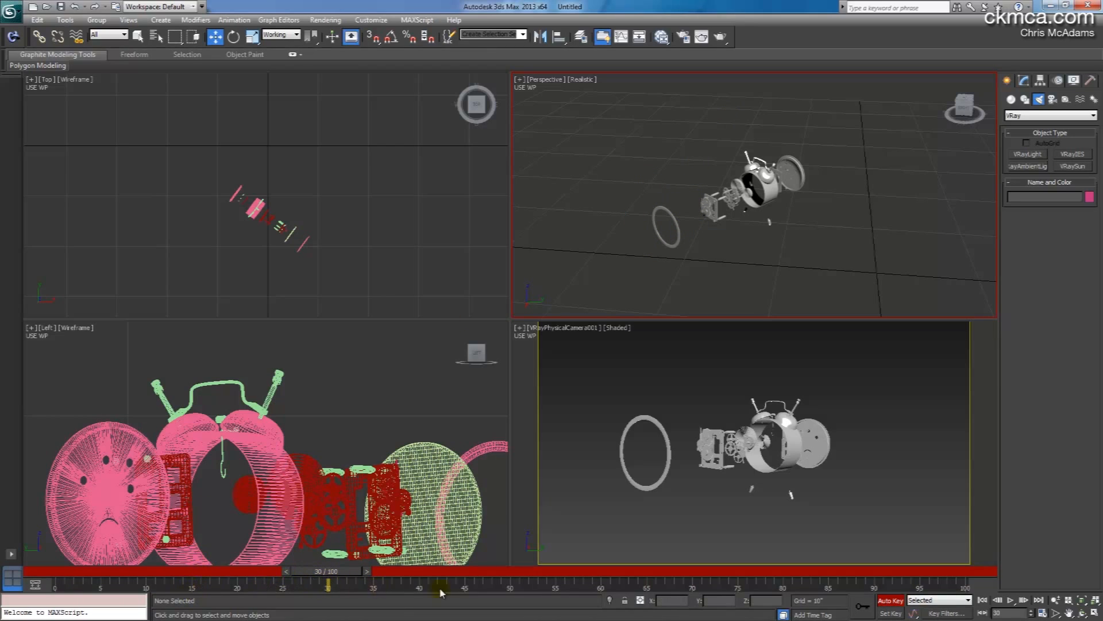
drag(340, 579, 606, 579)
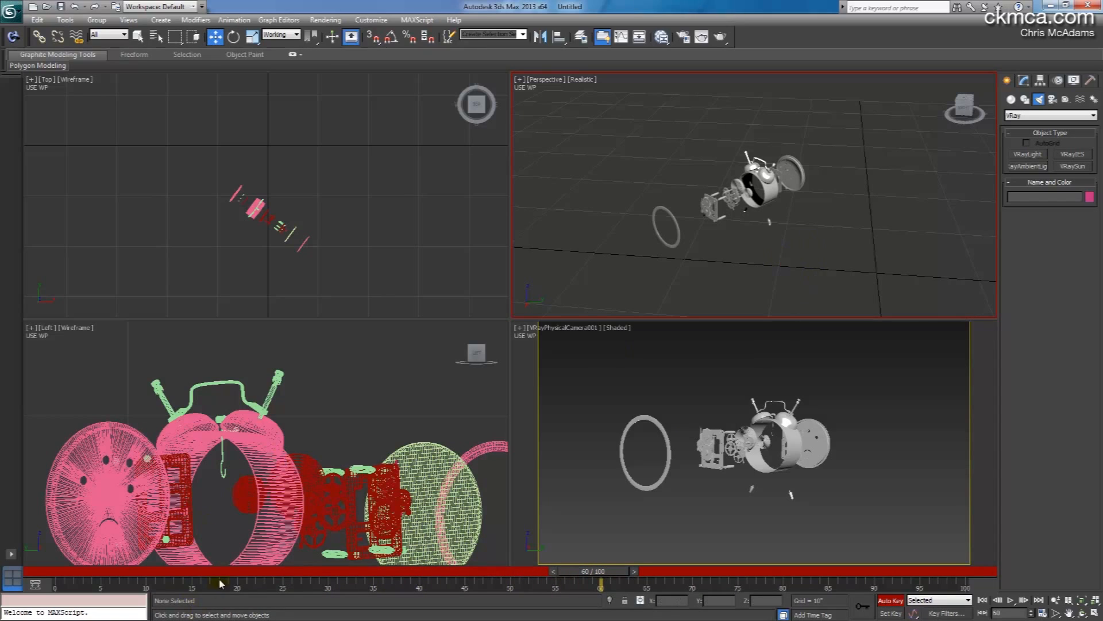
alt+middle_drag(796, 229, 761, 189)
scroll(762, 190, up, 4)
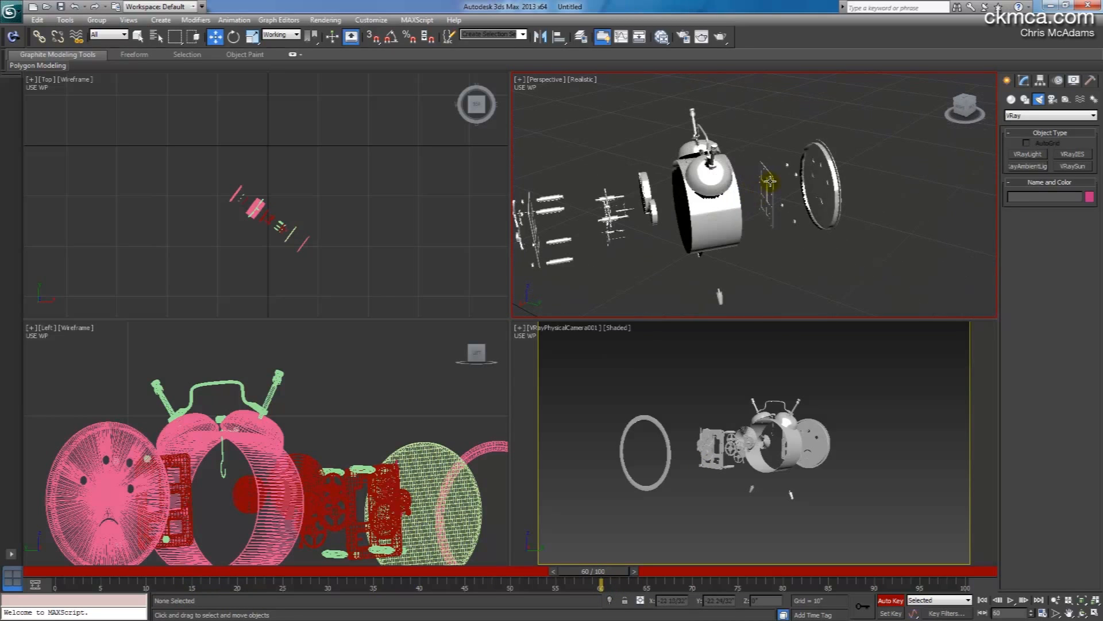
click(770, 181)
alt+middle_drag(913, 172, 889, 173)
middle_drag(296, 213, 311, 194)
scroll(276, 178, up, 5)
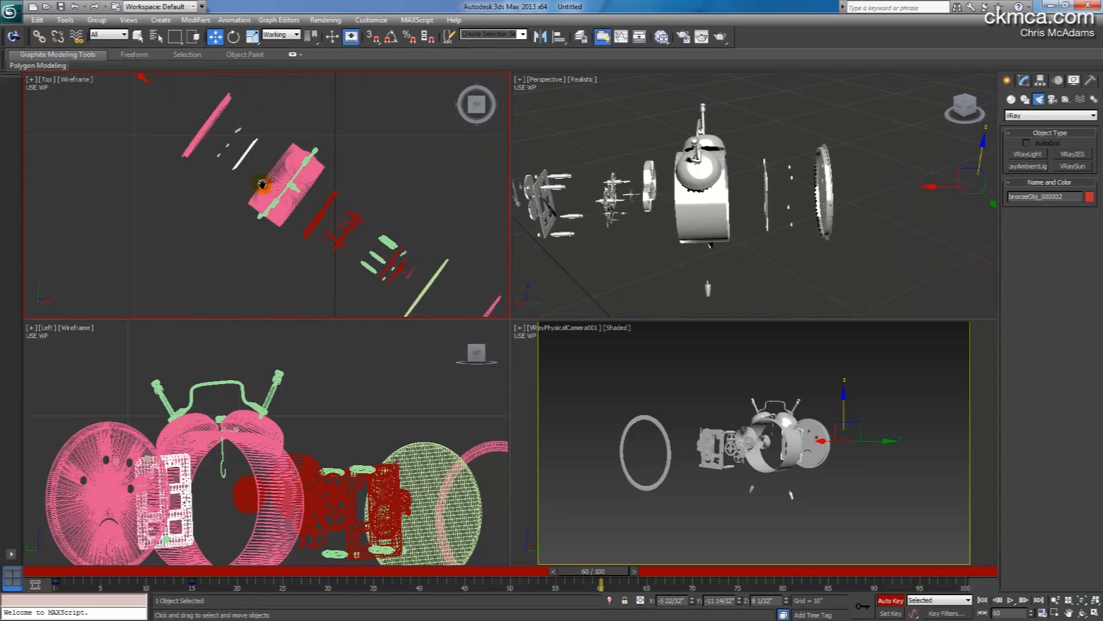
drag(141, 116, 163, 143)
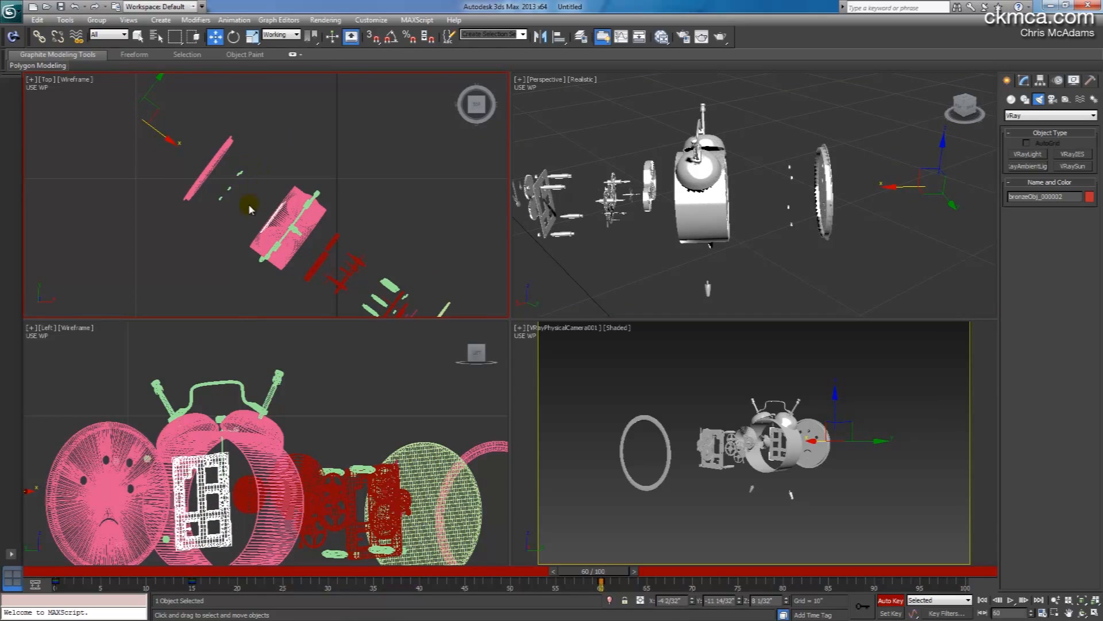
- Slide the back cover and its small screws along the X axis toward the body, and seat the cover against its rear
click(221, 171)
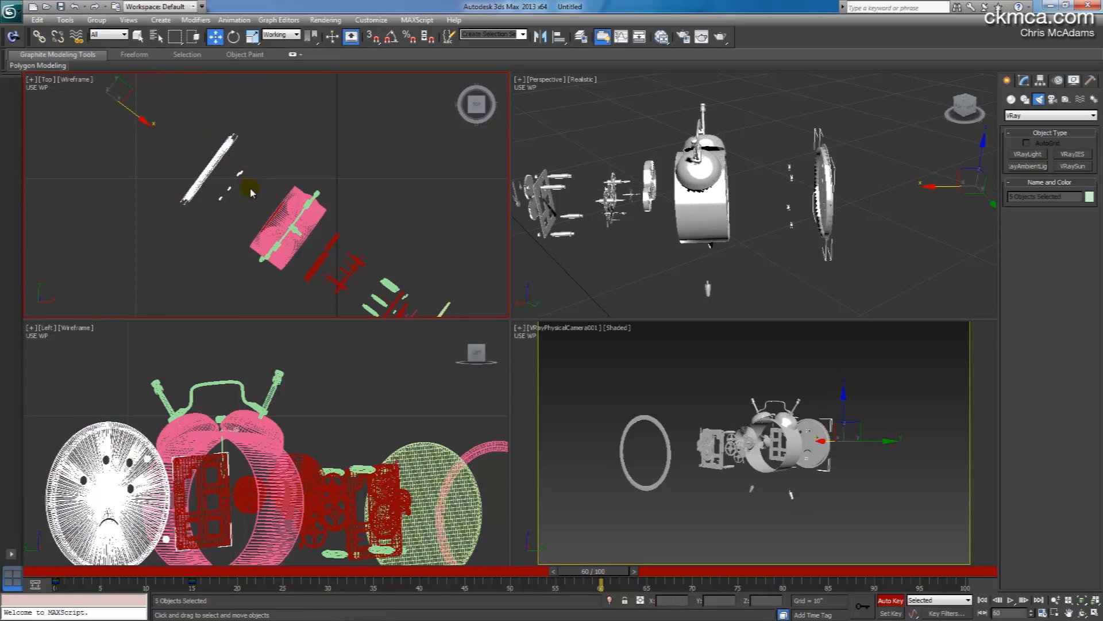
drag(140, 116, 183, 145)
click(268, 173)
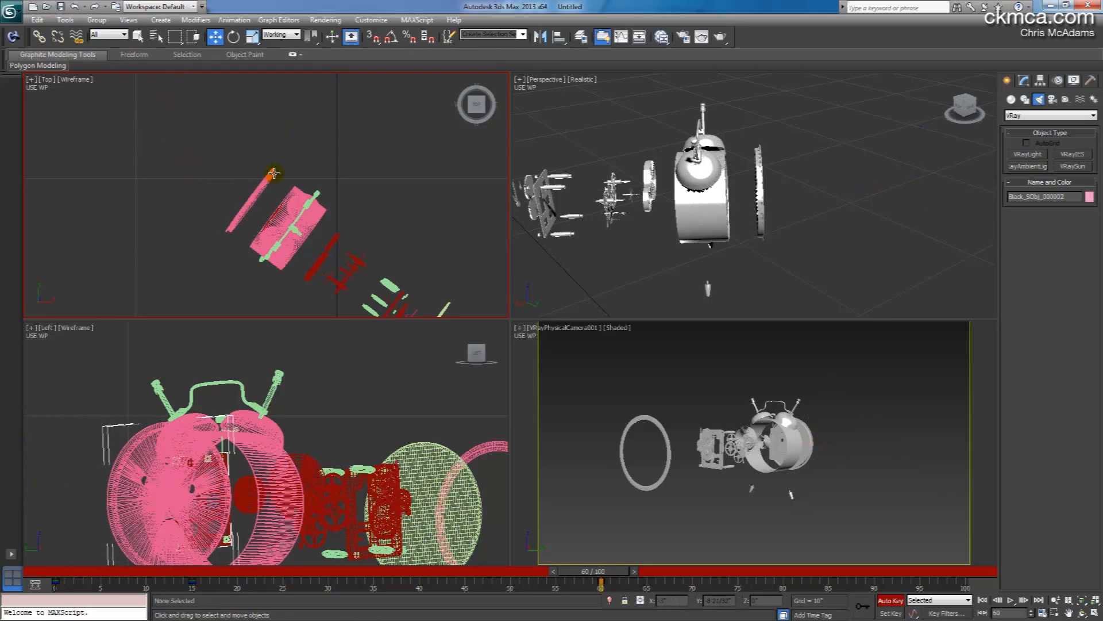
drag(185, 151, 206, 165)
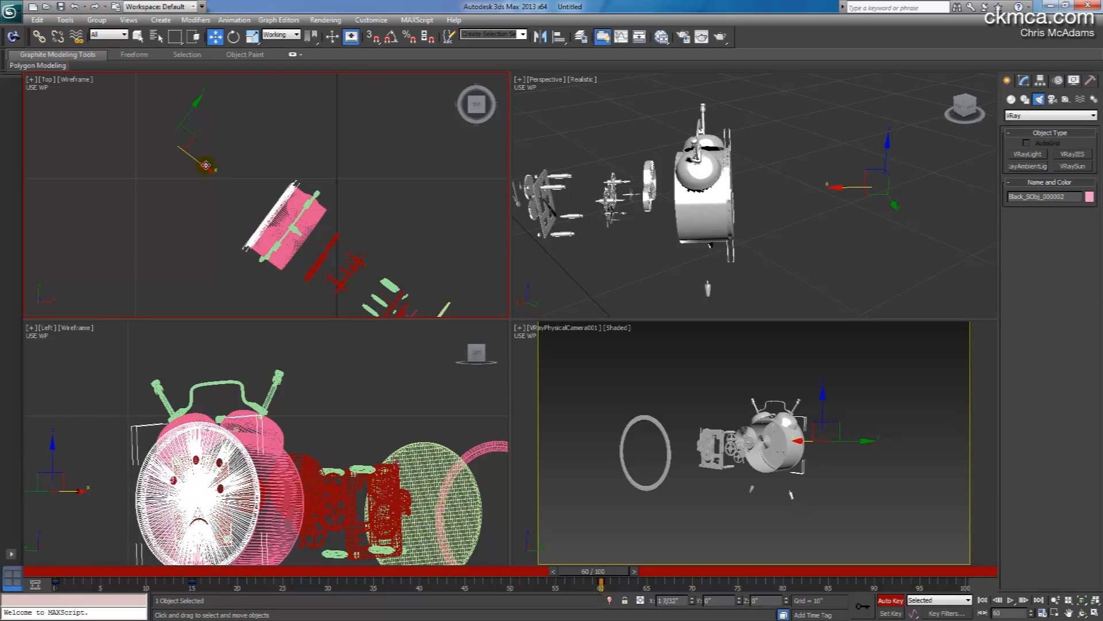
drag(207, 165, 209, 165)
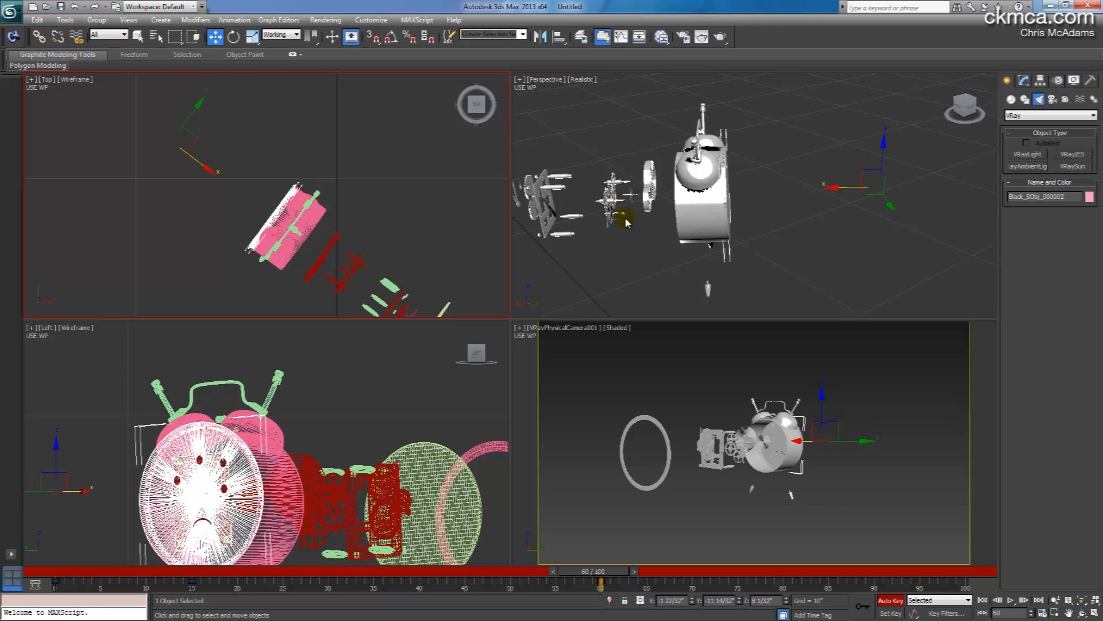
- Select the two spiral springs in front of the clock body and slide them along the X axis into it
drag(658, 217, 644, 155)
middle_drag(267, 203, 240, 178)
scroll(233, 177, down, 4)
drag(215, 164, 205, 158)
alt+middle_drag(670, 197, 764, 187)
scroll(768, 189, up, 3)
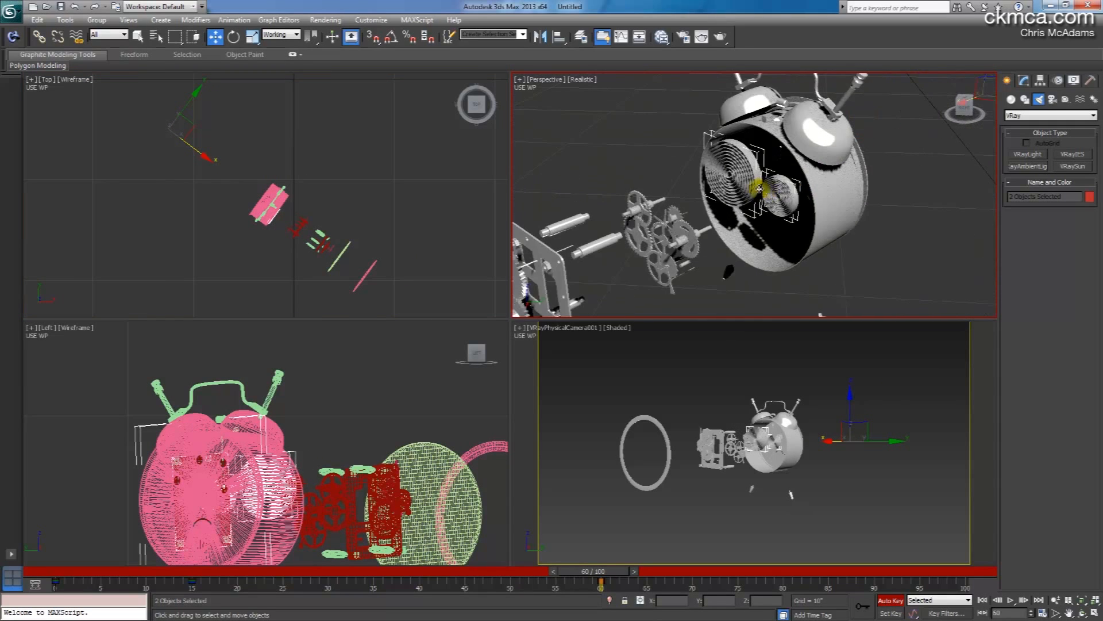
drag(203, 156, 199, 154)
- Select the 19 gear parts in front of the clock body and slide them along the working pivot's X axis into it
alt+middle_drag(687, 289, 656, 281)
click(657, 281)
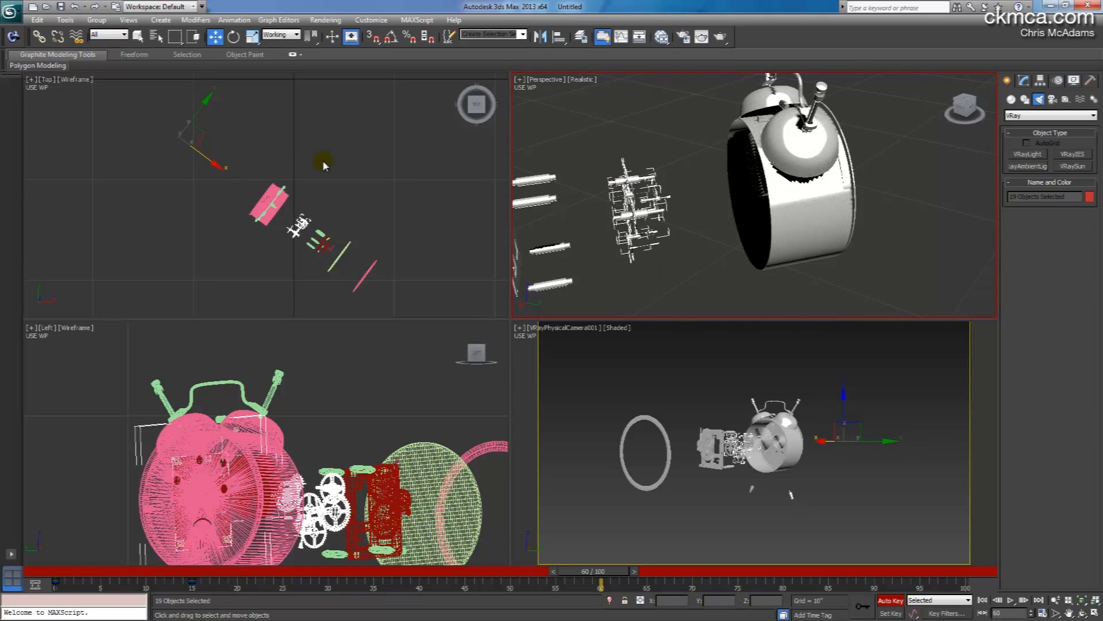
key(z)
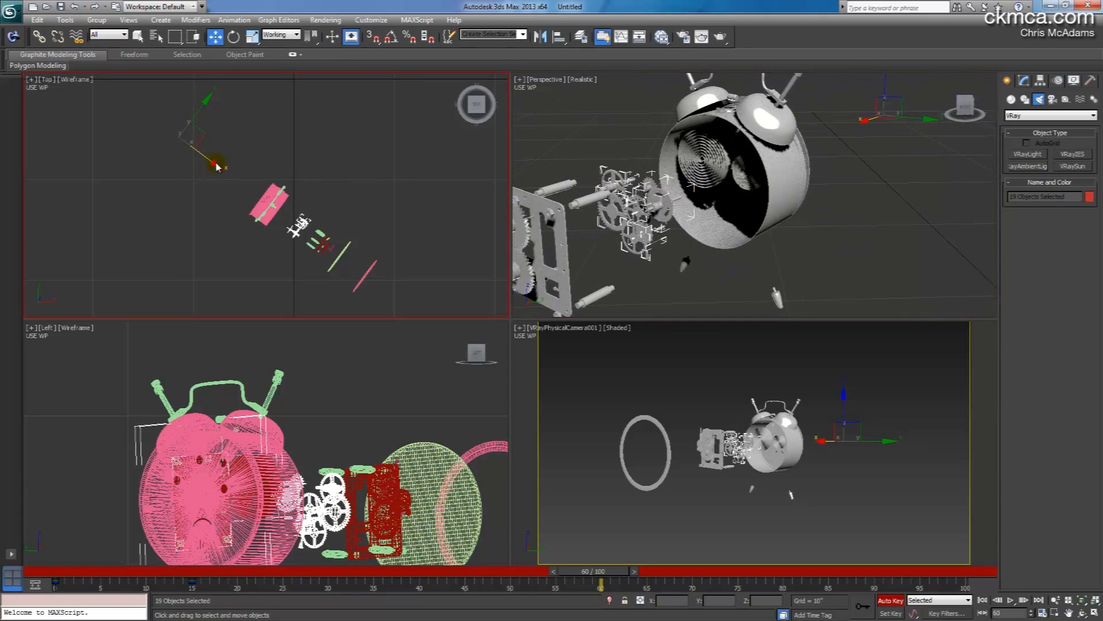
click(216, 166)
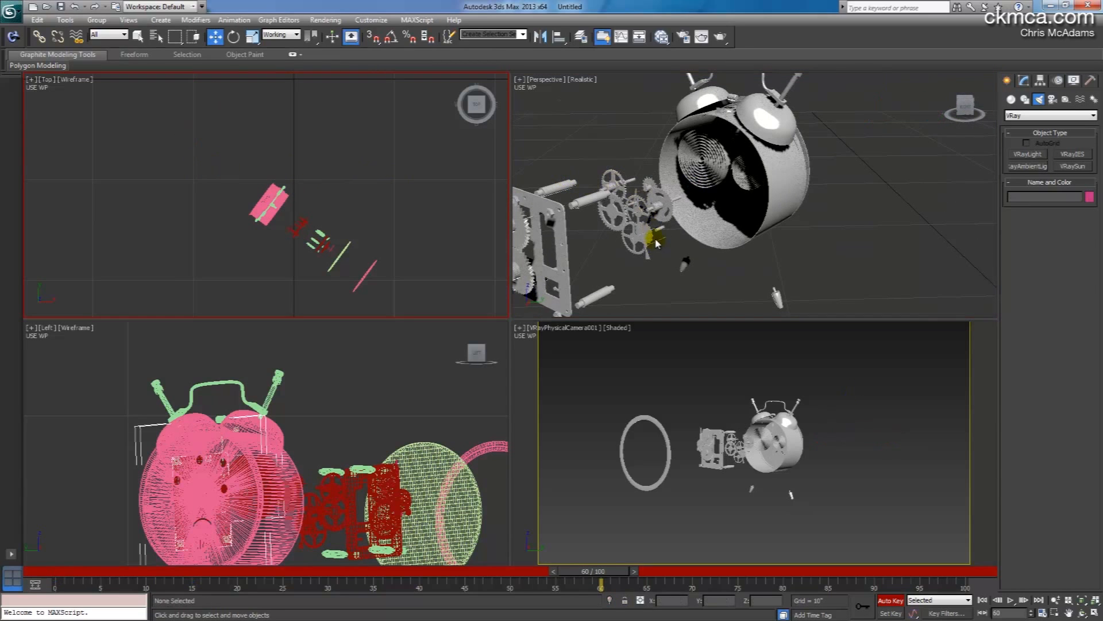
alt+middle_drag(660, 239, 589, 246)
click(533, 155)
alt+middle_drag(519, 143, 632, 195)
right_click(219, 167)
drag(217, 166, 193, 148)
middle_drag(643, 219, 729, 239)
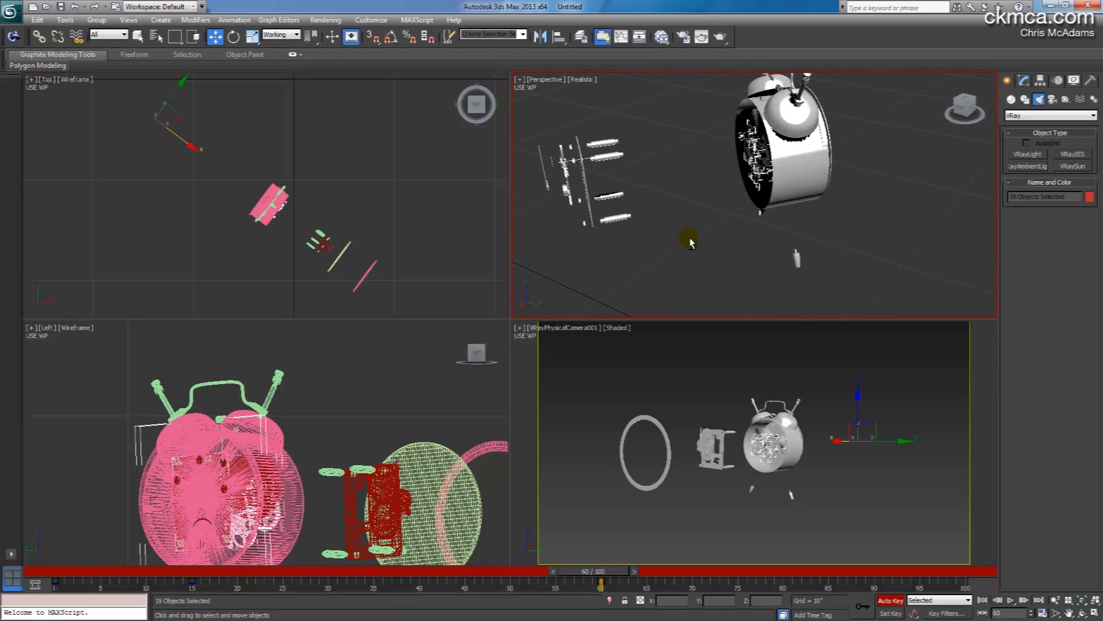
- Select the movement's frame plates and pillars and slide them along the X axis into the clock body
drag(664, 245, 531, 134)
click(201, 153)
drag(211, 167, 167, 131)
click(704, 187)
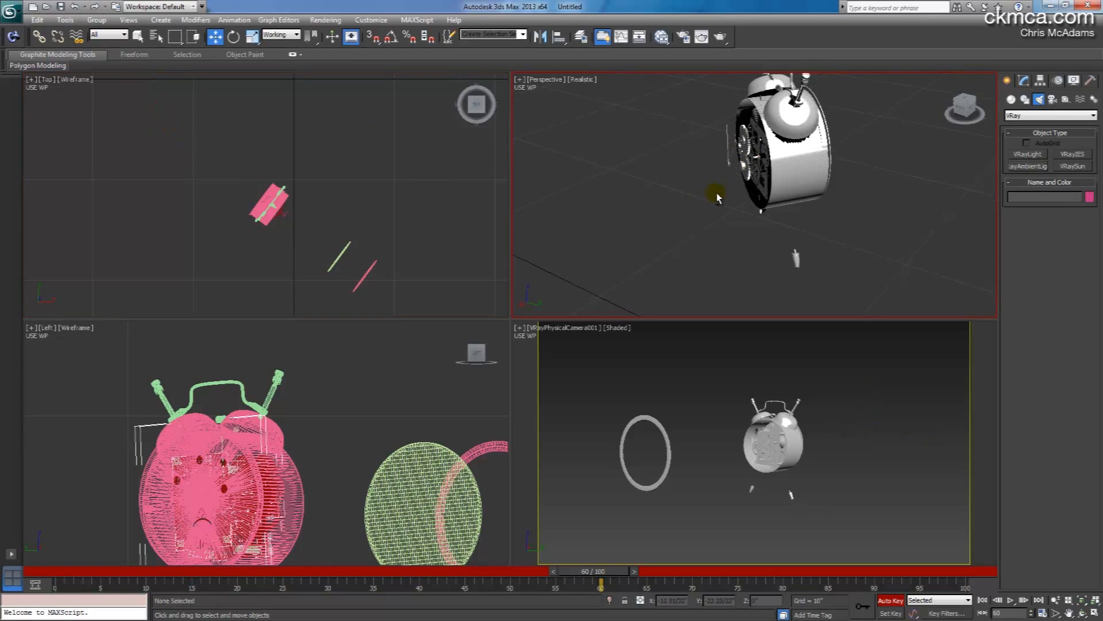
- Select the movement parts still protruding from the front of the body and adjust their positions along the X axis
mouse_move(716, 192)
alt+middle_down()
mouse_move(695, 188)
mouse_move(728, 167)
alt+middle_up()
alt+middle_drag(725, 206, 743, 182)
drag(726, 129, 725, 129)
drag(163, 126, 159, 124)
scroll(712, 190, up, 5)
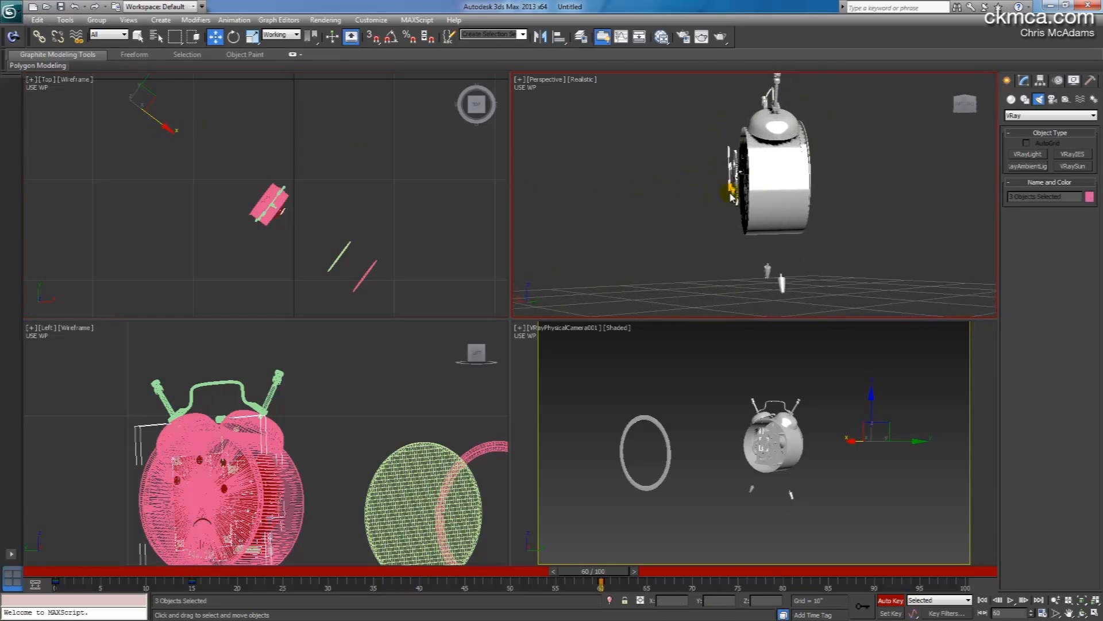
drag(733, 219, 707, 132)
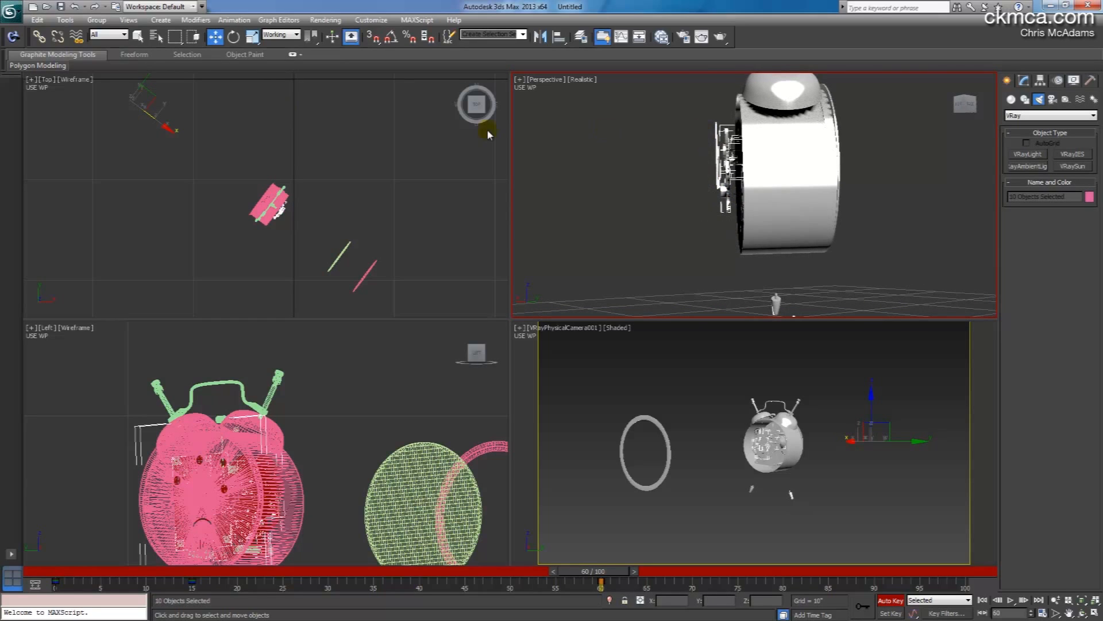
drag(165, 128, 163, 126)
scroll(641, 197, down, 5)
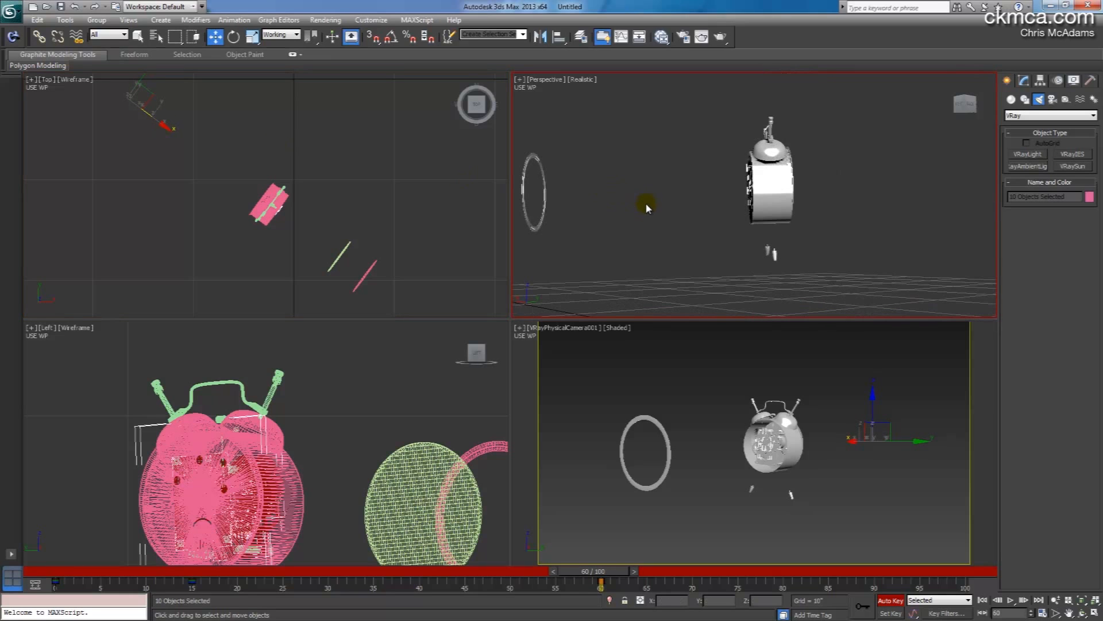
- Slide the glass disc and the large front ring along the X axis up to the front of the clock body
drag(556, 144, 555, 145)
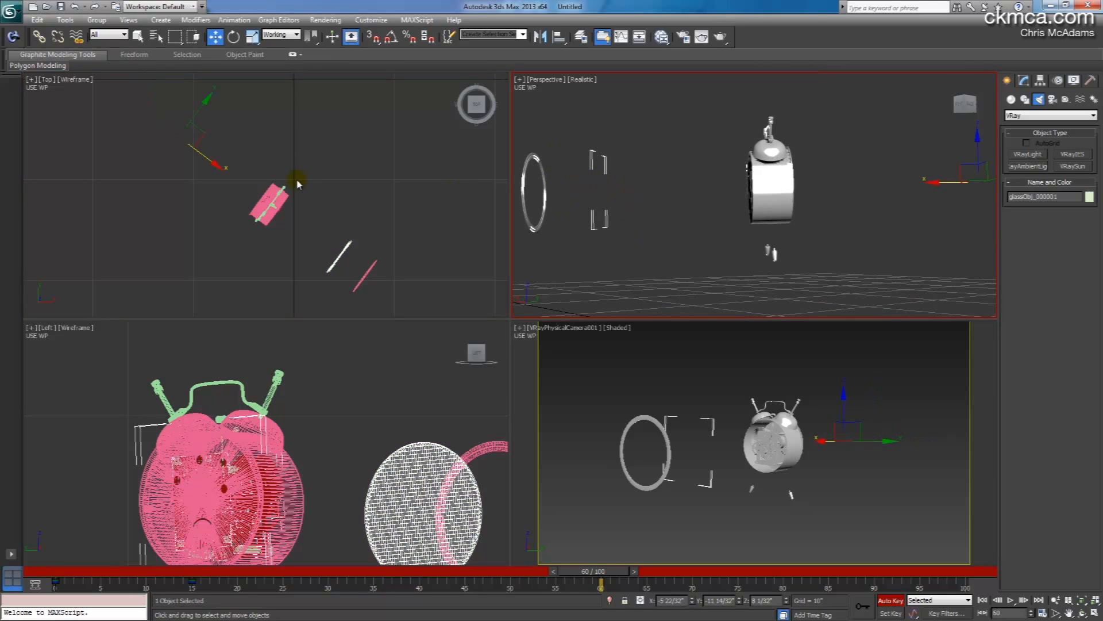
drag(213, 163, 153, 117)
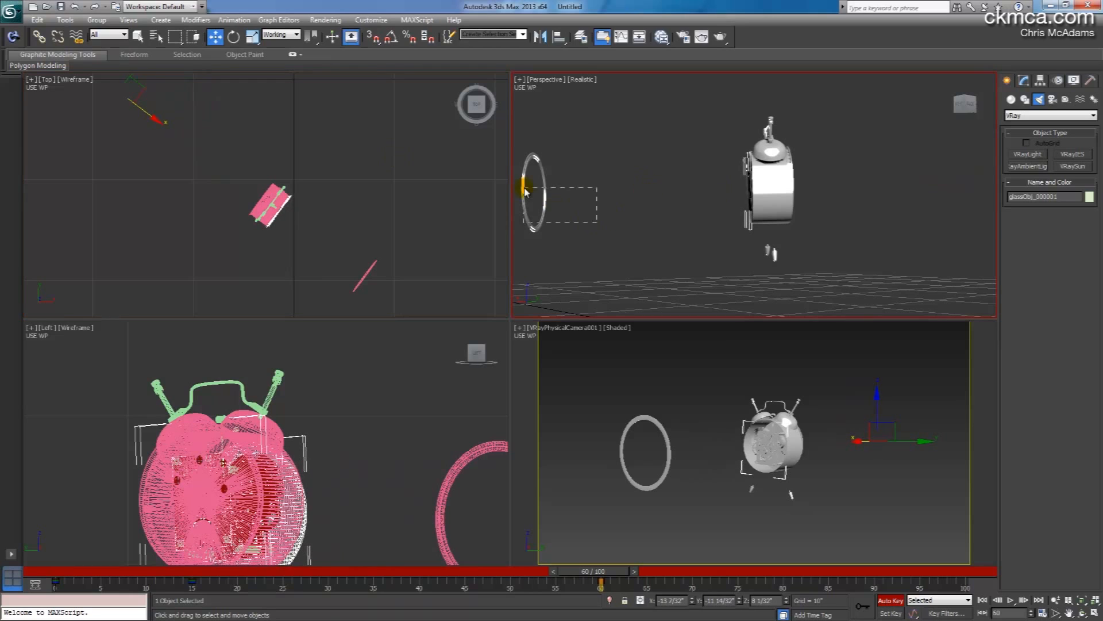
drag(524, 189, 524, 187)
drag(417, 286, 334, 219)
- Fine-tune the front ring's position along the X axis until it seats against the body's front edge
alt+middle_drag(748, 218, 828, 218)
drag(786, 138, 787, 132)
alt+middle_drag(795, 156, 745, 180)
scroll(744, 181, up, 6)
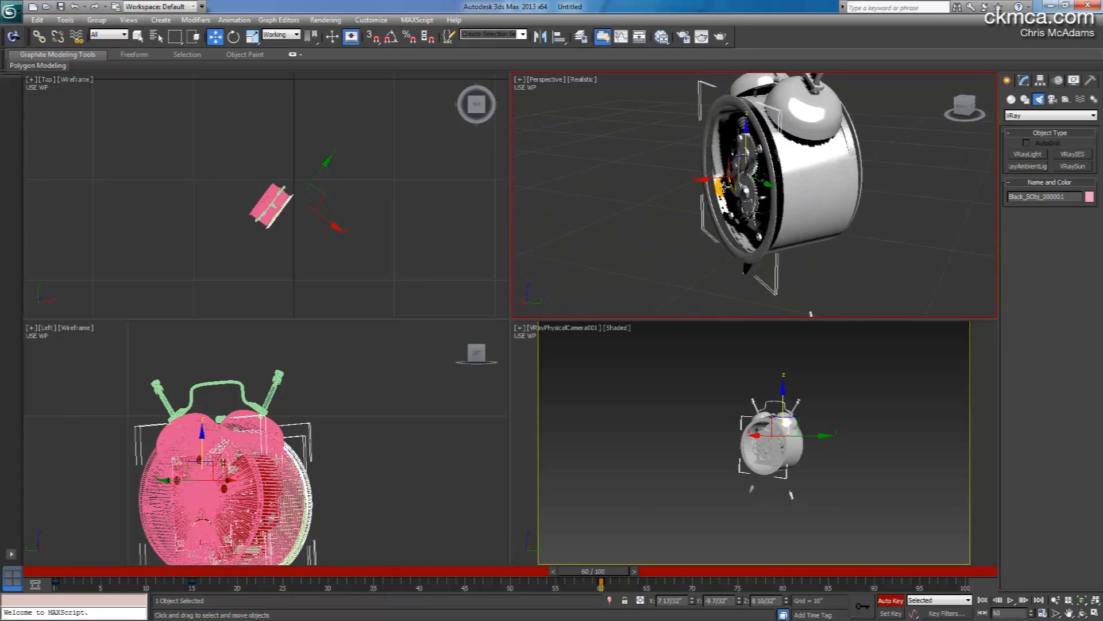
drag(714, 179, 712, 179)
alt+middle_drag(712, 179, 780, 265)
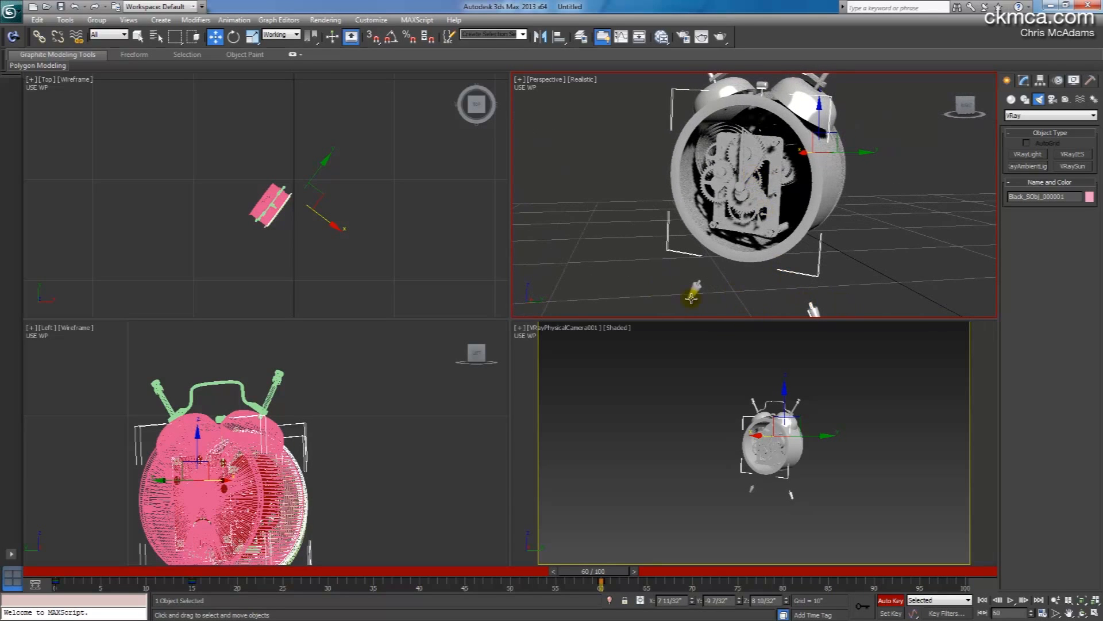
- Select all of the clock's parts and set keys for them at frame 60
scroll(780, 237, down, 6)
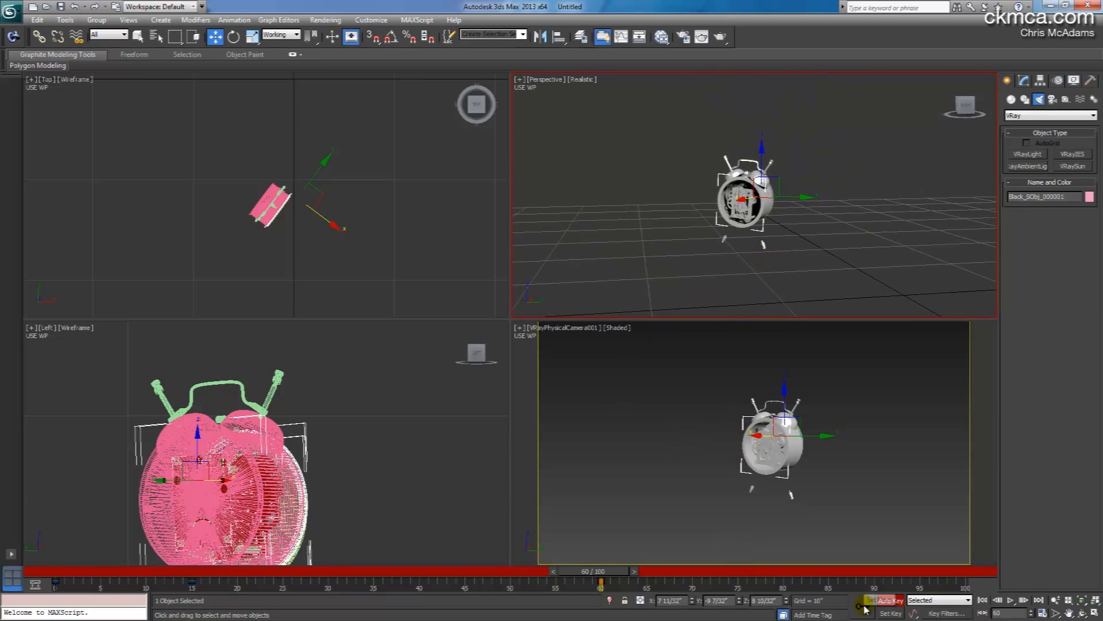
drag(644, 119, 814, 282)
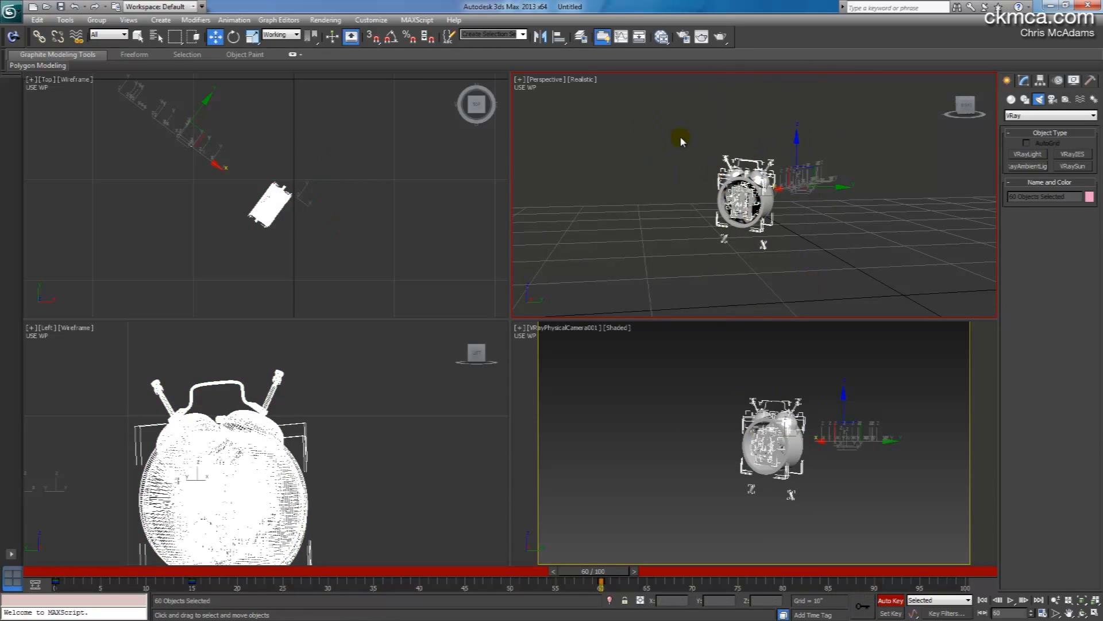
click(859, 607)
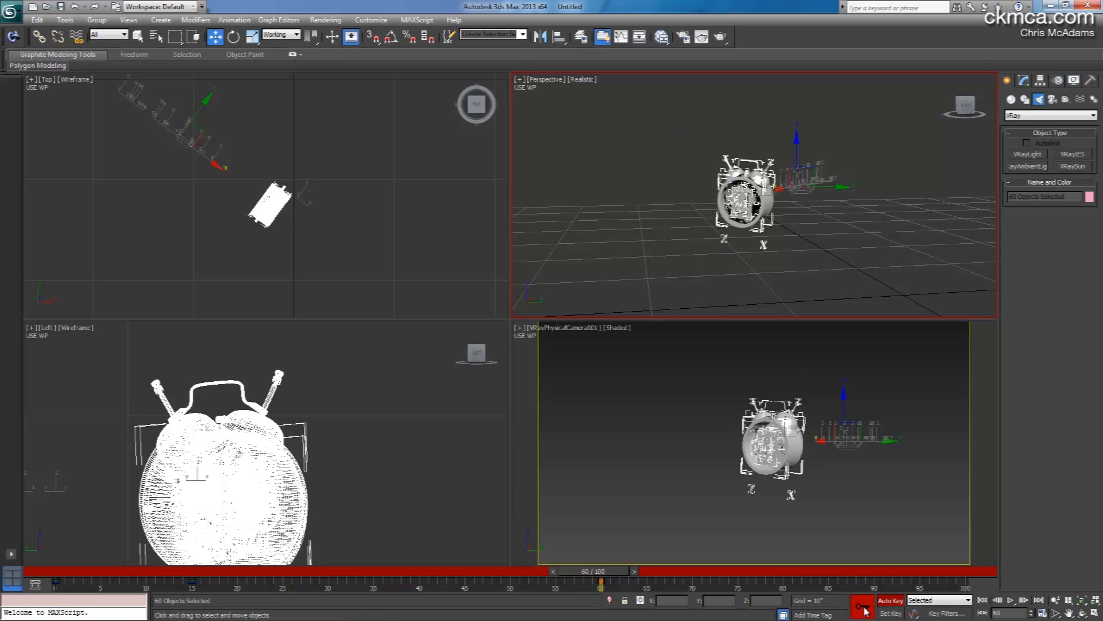
- Scrub the animation back toward the start and forward to frame 60 to review the assembly
click(634, 265)
drag(600, 573, 71, 585)
drag(240, 586, 601, 580)
- At frame 75, raise the two feet beneath the clock along the Z axis until they meet the body
key(w)
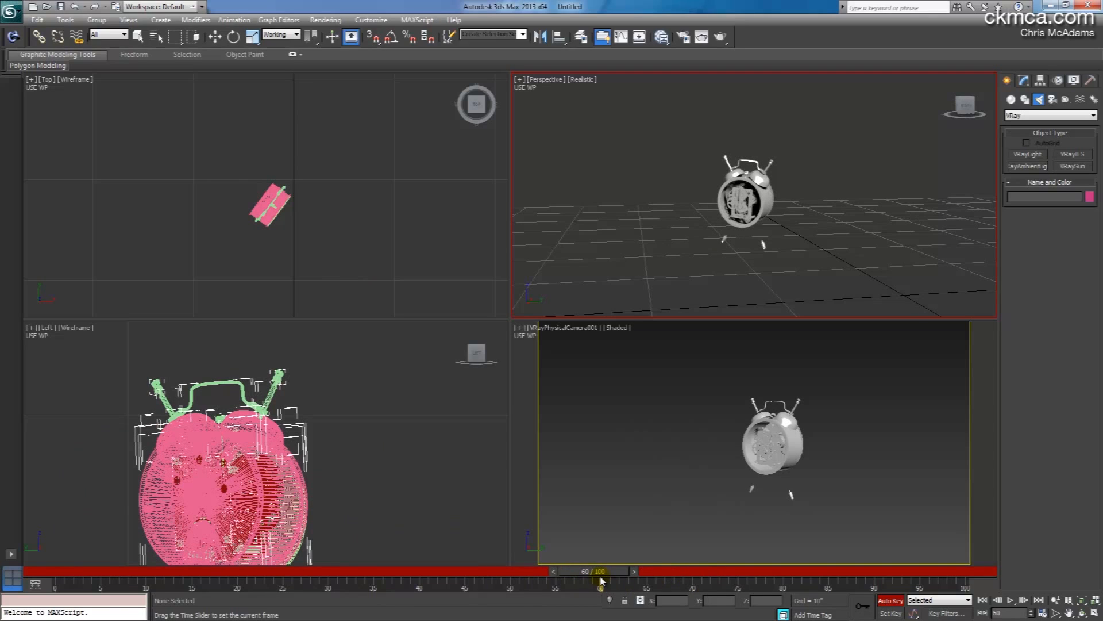
key(w)
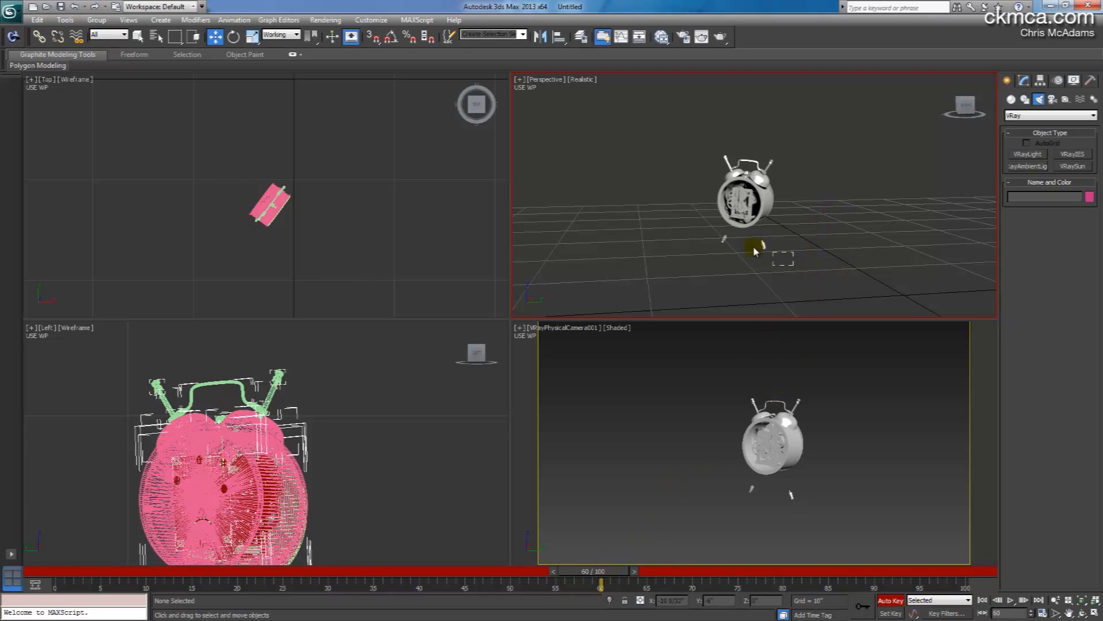
drag(699, 238, 701, 236)
ctrl+click(721, 236)
drag(612, 570, 751, 571)
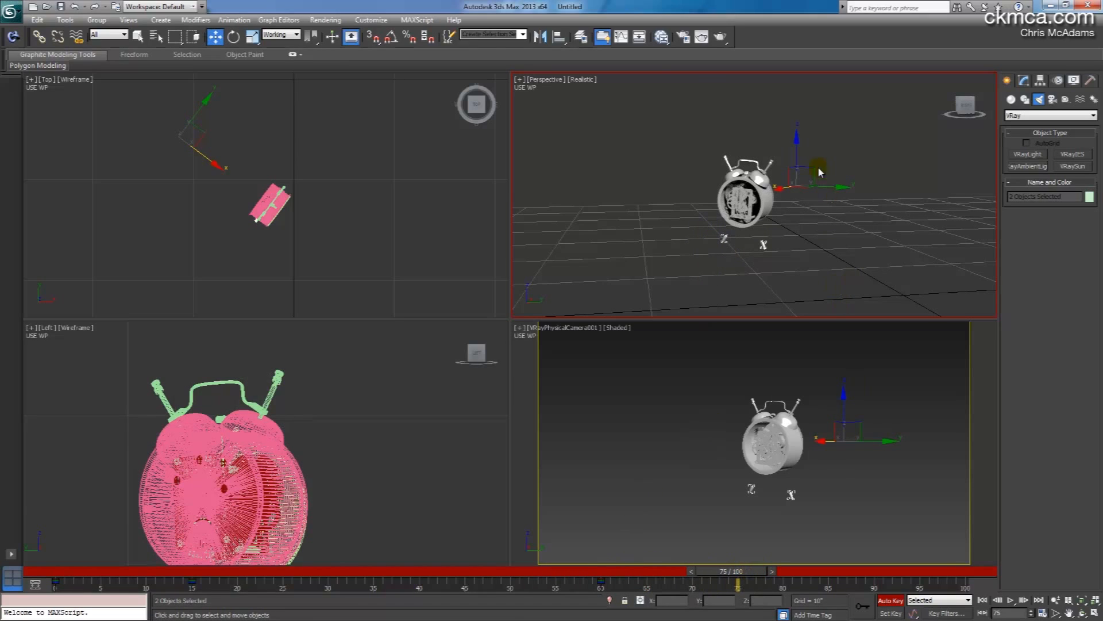
drag(803, 154, 798, 133)
alt+middle_drag(809, 199, 840, 189)
scroll(768, 203, up, 3)
- Move each foot separately along the Y axis to seat it against the underside of the clock body
click(682, 257)
click(684, 254)
drag(753, 183, 772, 182)
drag(807, 287, 777, 265)
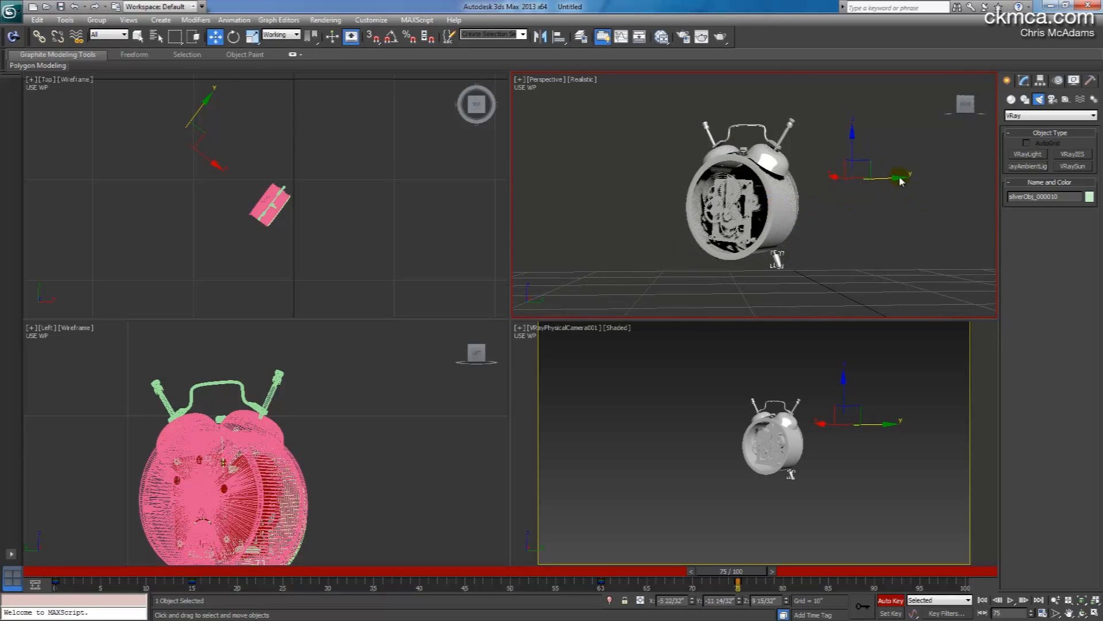
drag(895, 178, 879, 178)
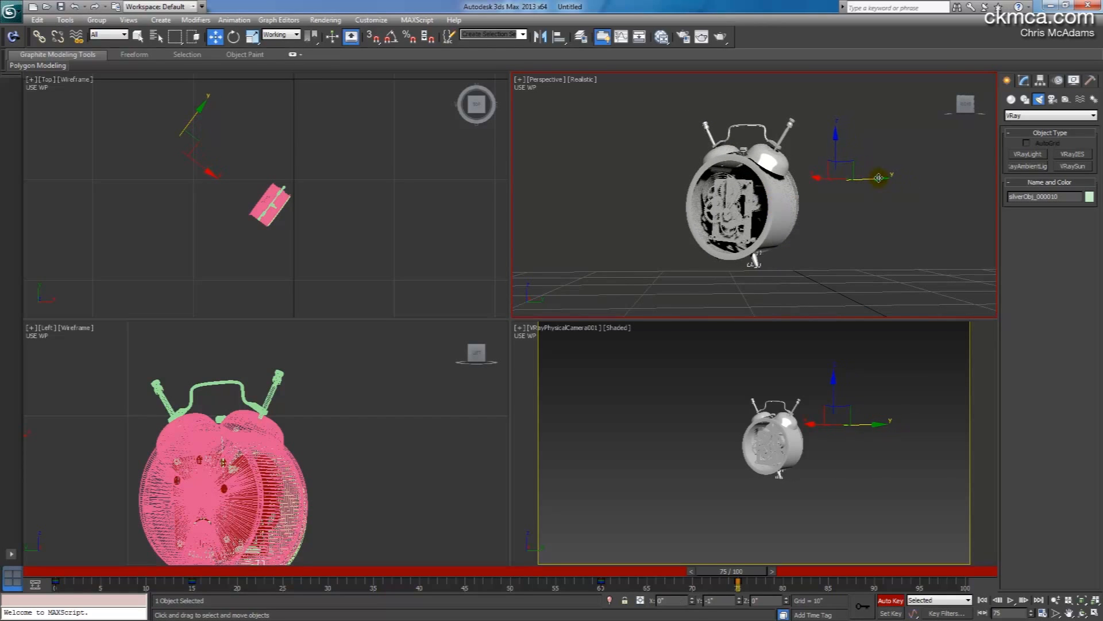
alt+middle_drag(766, 283, 737, 236)
click(720, 245)
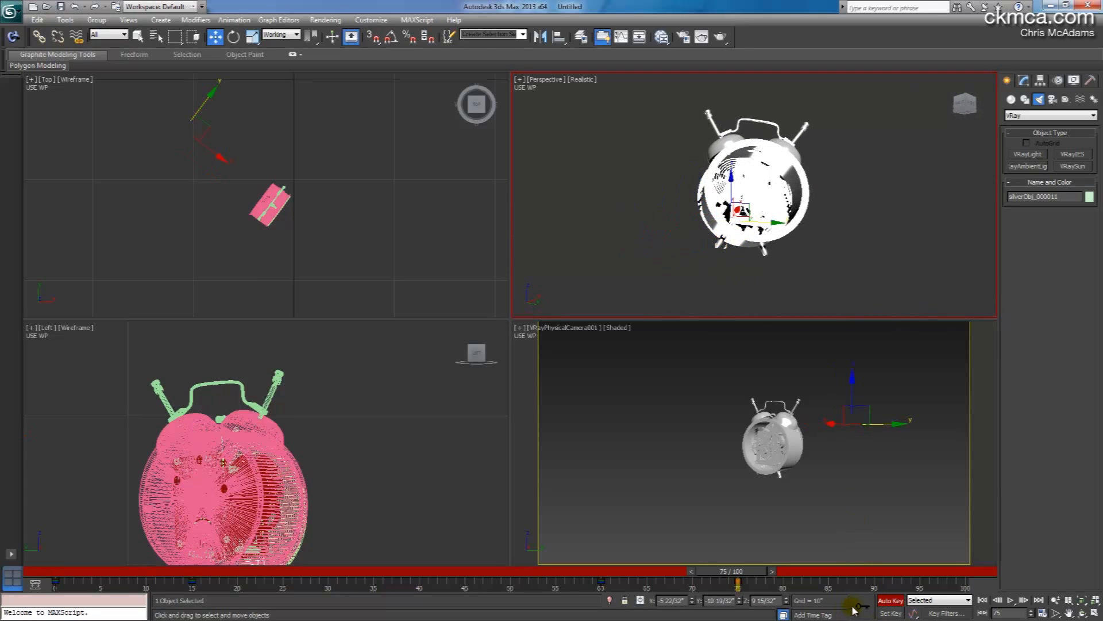
- Scrub the assembly animation back to frame 0 and unhide all of the scene's objects
drag(732, 573, 195, 572)
drag(274, 556, 131, 581)
right_click(598, 396)
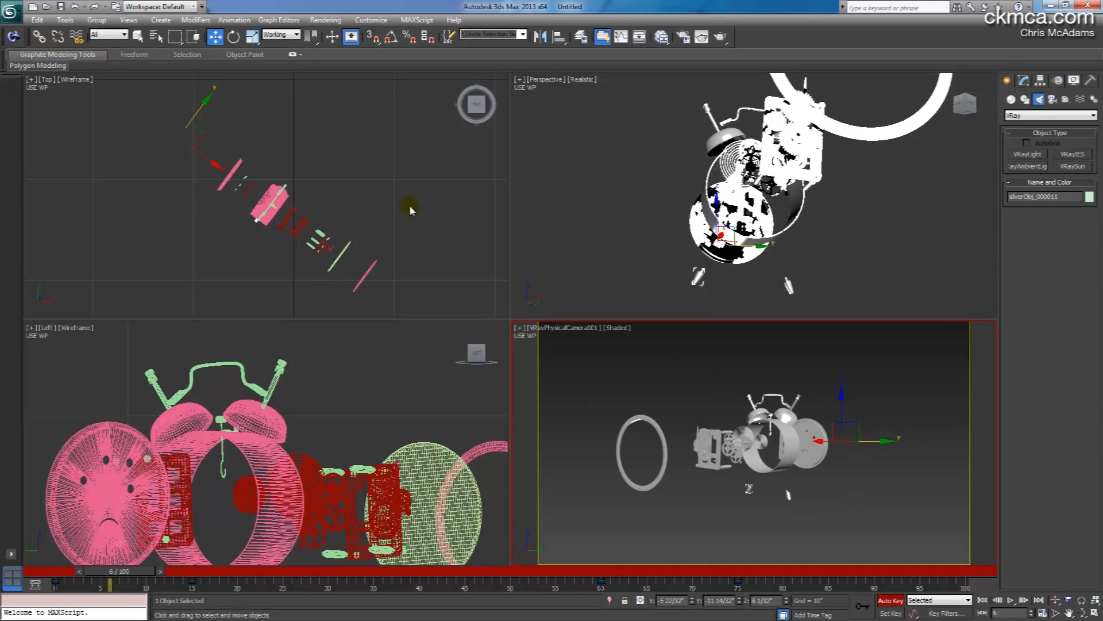
drag(119, 570, 64, 572)
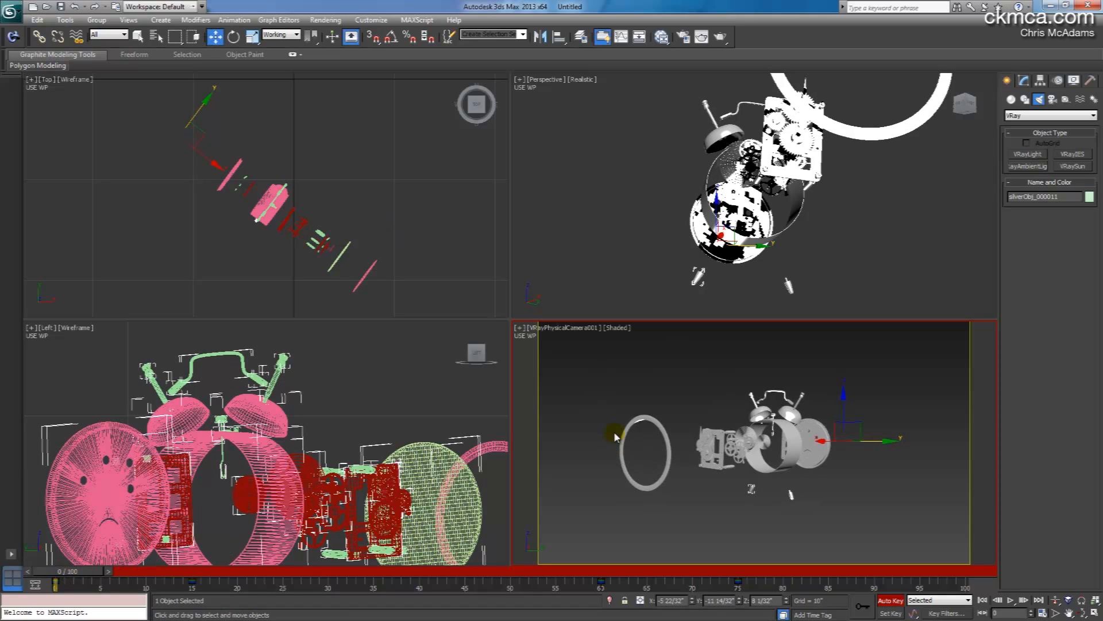
right_click(604, 381)
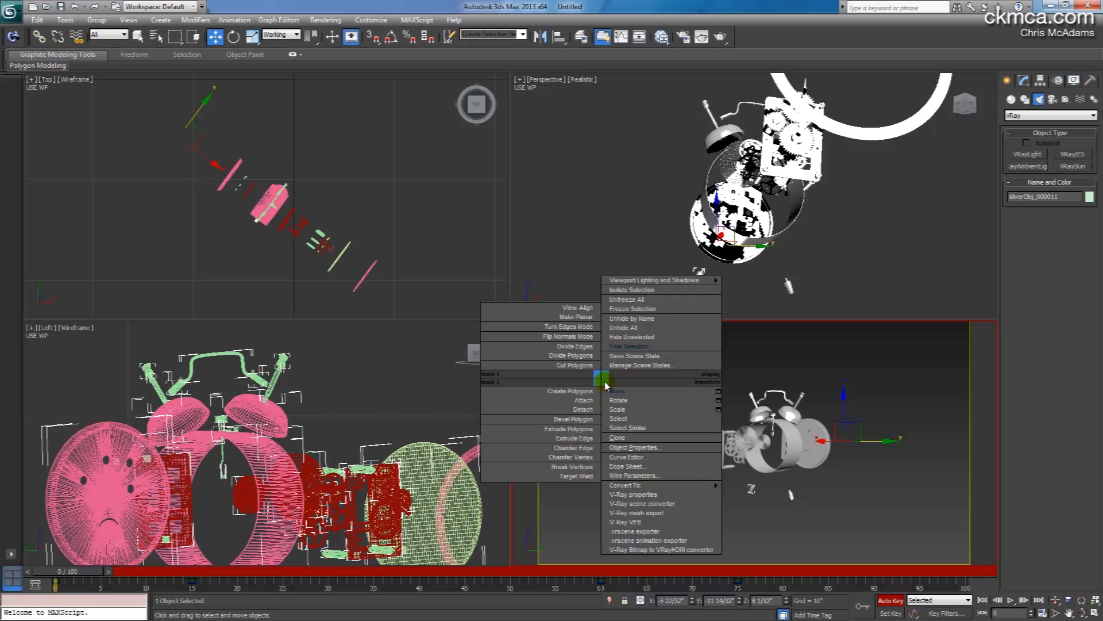
click(639, 328)
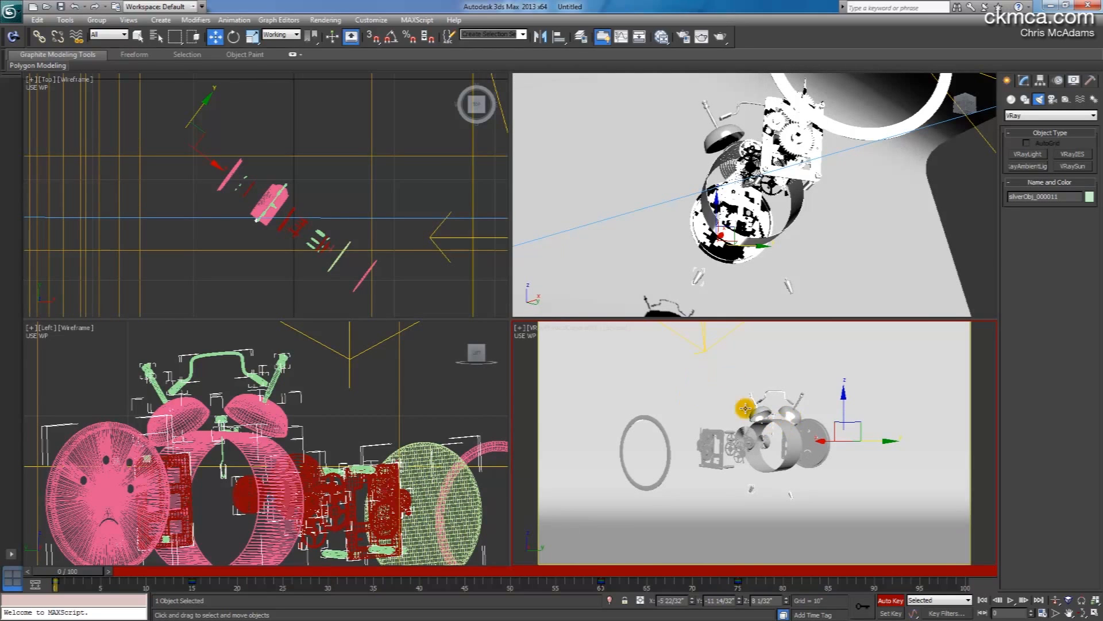
- Select VRayPhysicalCamera001 in the top view and set a key for it at frame 0
scroll(379, 180, down, 5)
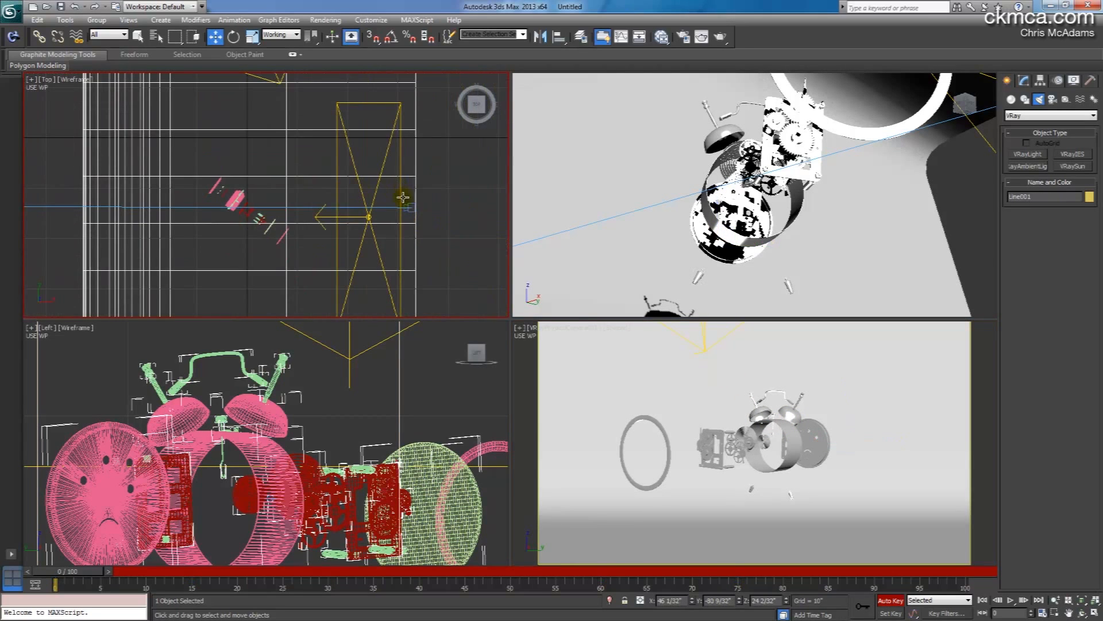
click(138, 36)
click(409, 206)
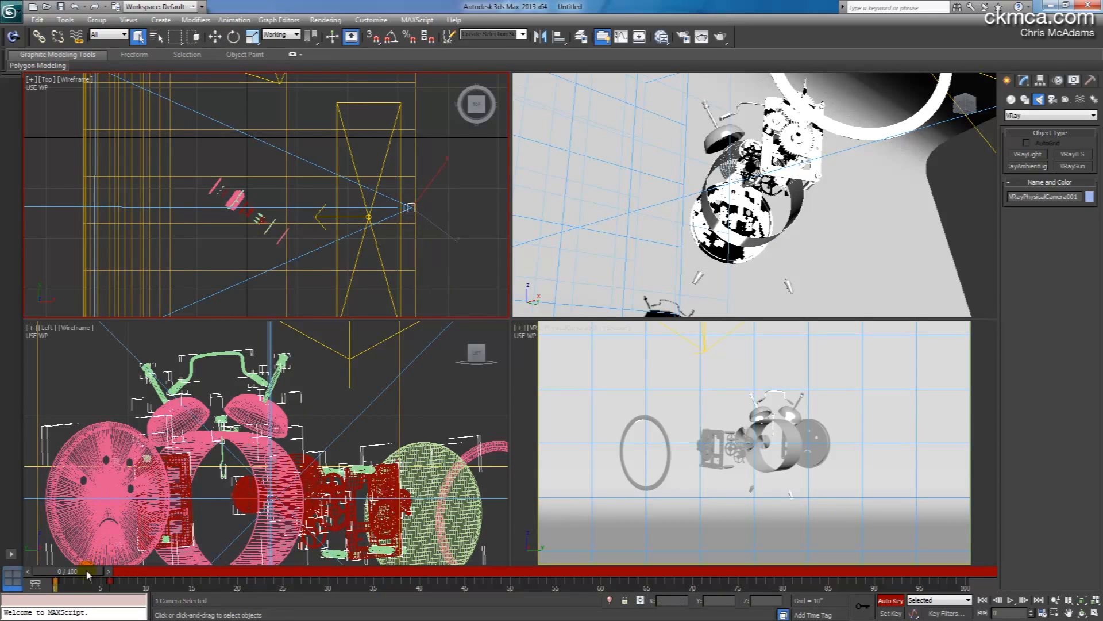
click(867, 606)
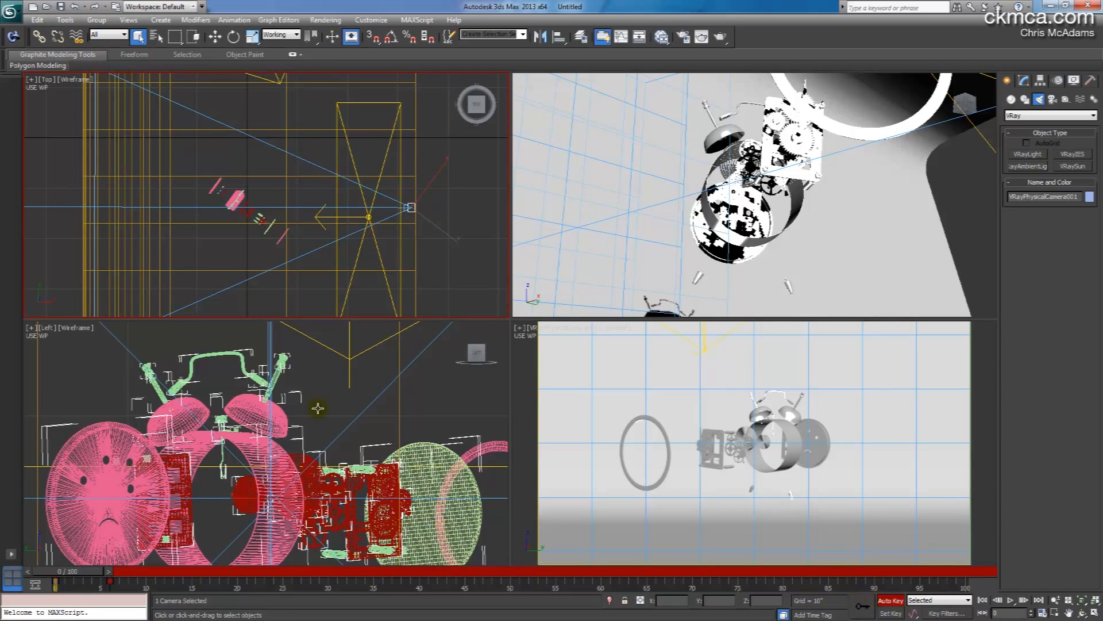
- At frame 100, orbit VRayPhysicalCamera001 slightly around the assembled clock
drag(75, 571, 966, 586)
click(233, 36)
drag(444, 180, 448, 178)
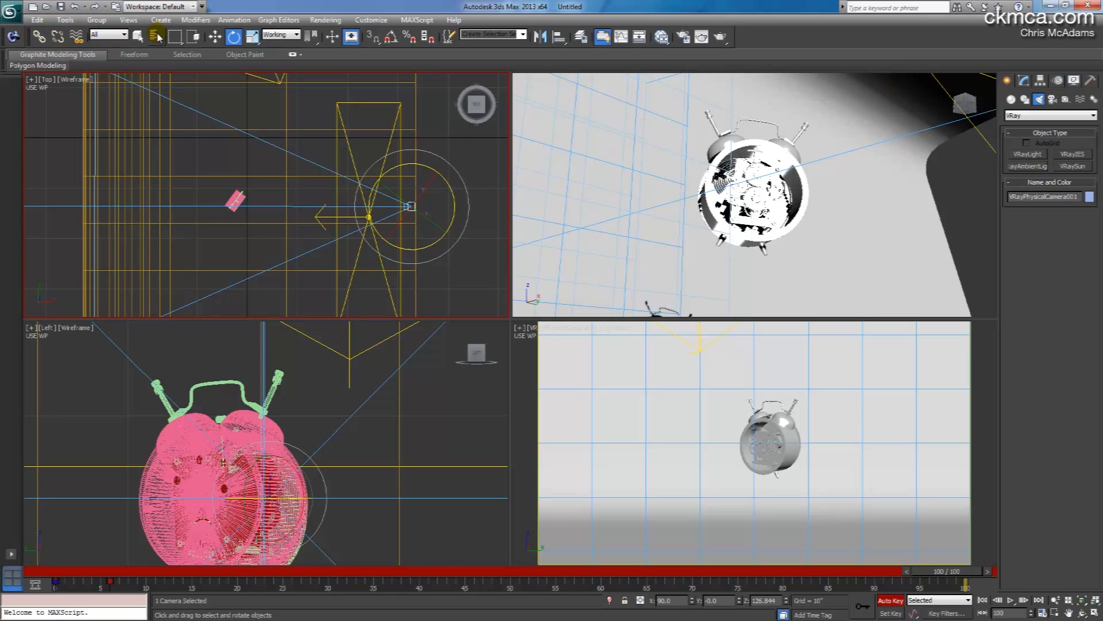
click(214, 36)
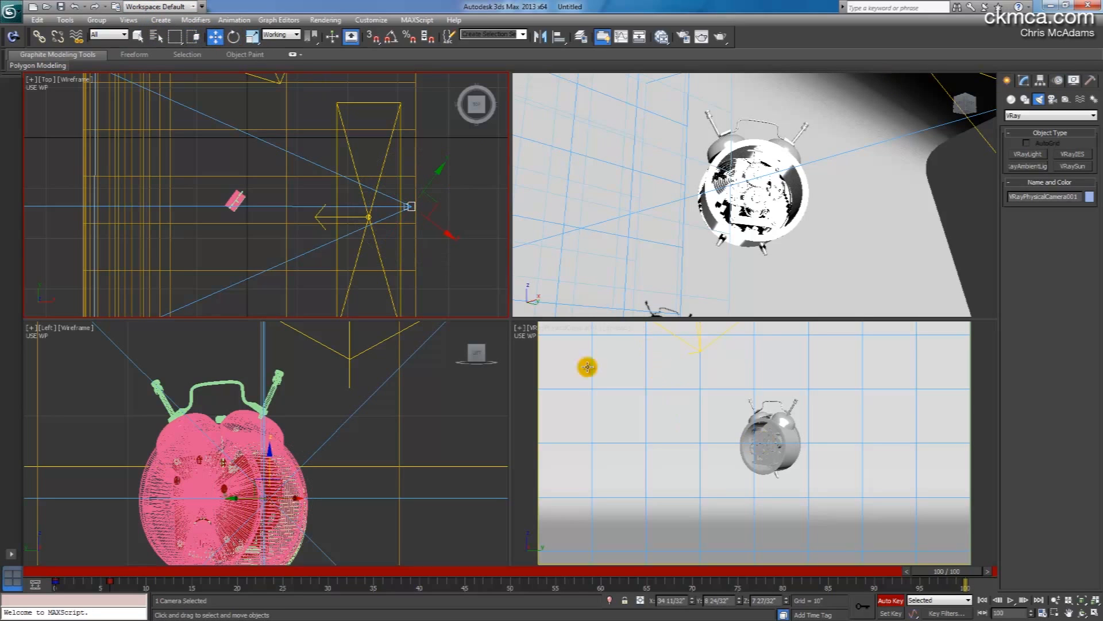
right_click(672, 423)
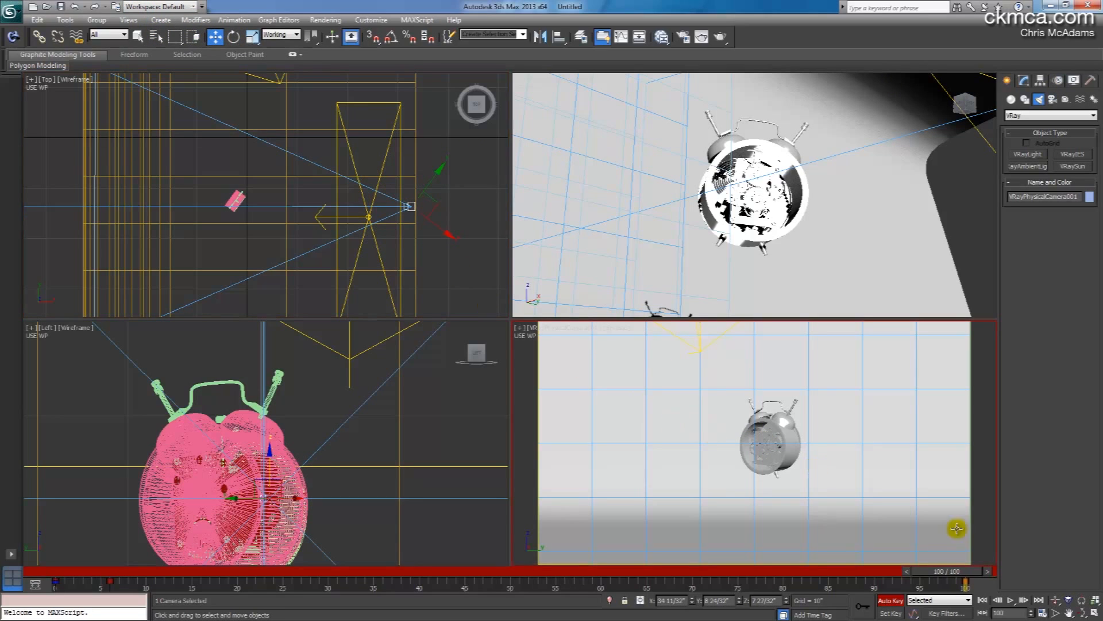
click(1081, 615)
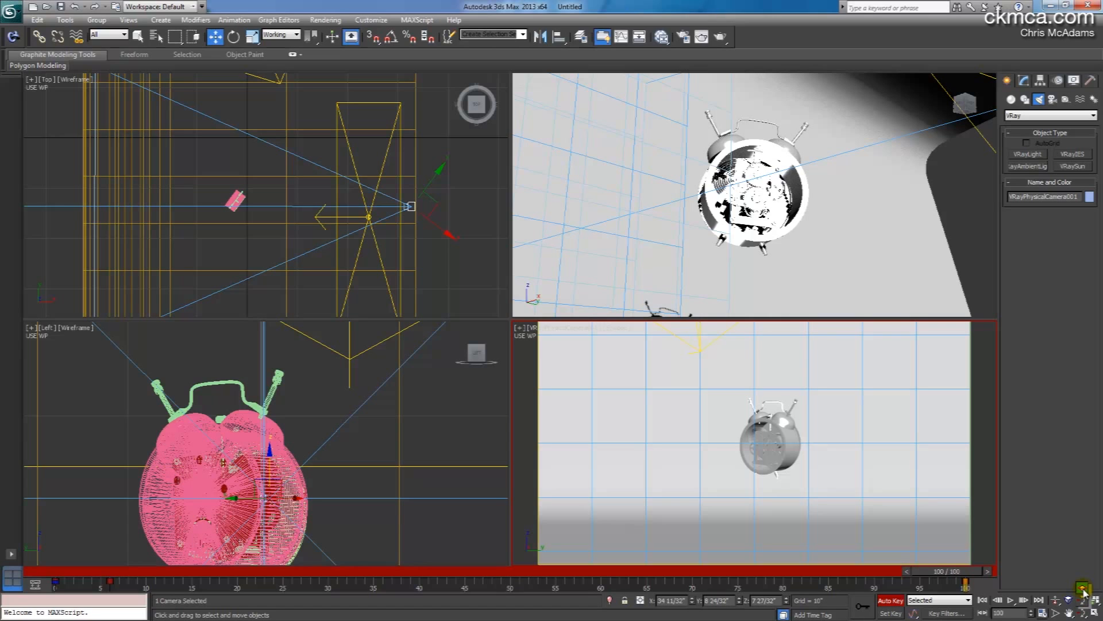
drag(1083, 591, 1082, 590)
drag(806, 453, 801, 453)
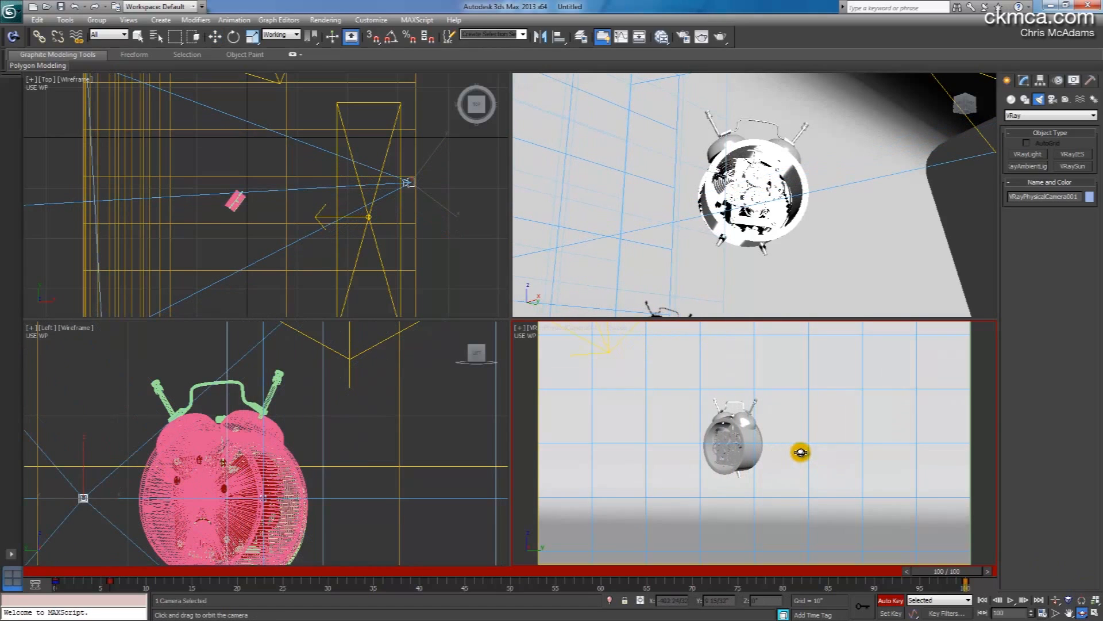
- Pan and dolly the camera closer to the assembled clock, key it at frame 100, and scrub back to frame 0
click(1070, 614)
drag(710, 453, 759, 449)
click(1056, 601)
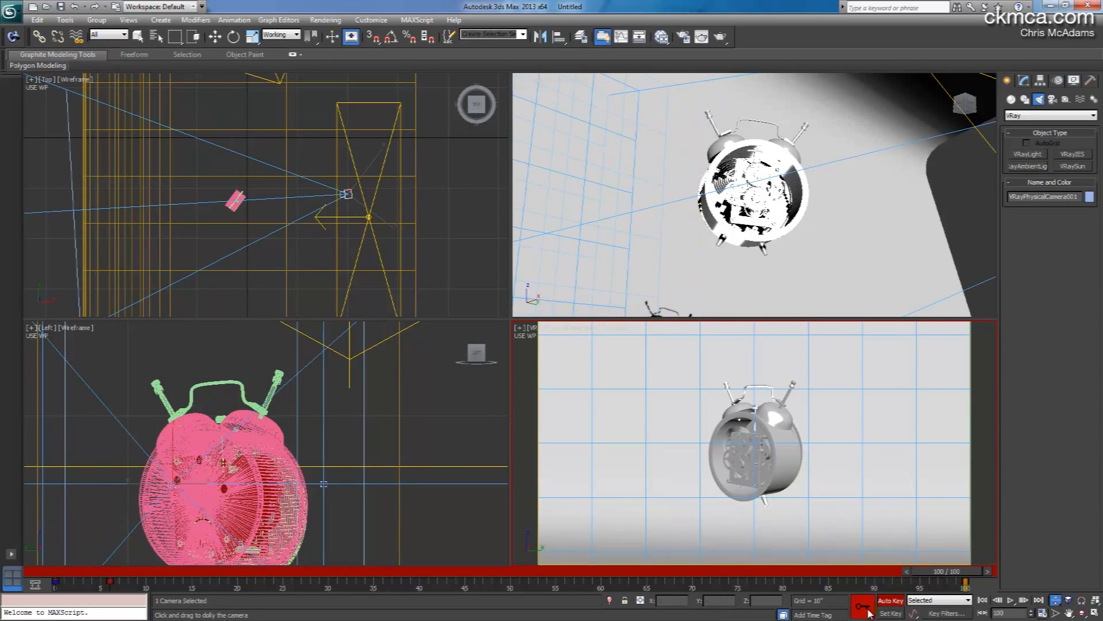
drag(948, 571, 64, 544)
key(alt+z)
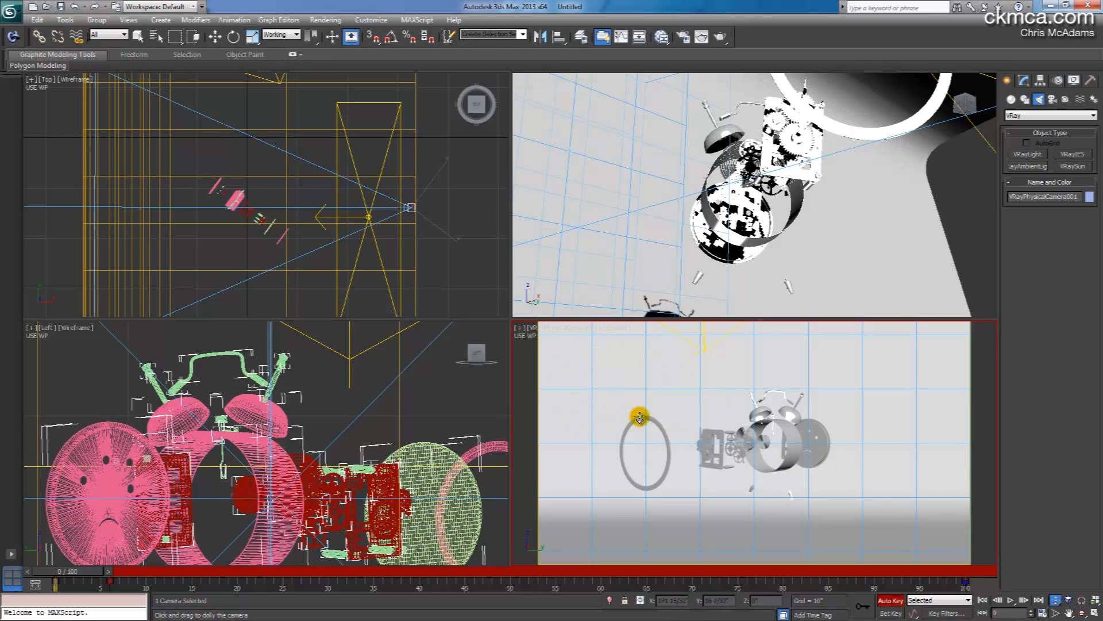
- Open the SR 0.99F render tool and generate a mini preview of the V-Ray camera view
click(14, 37)
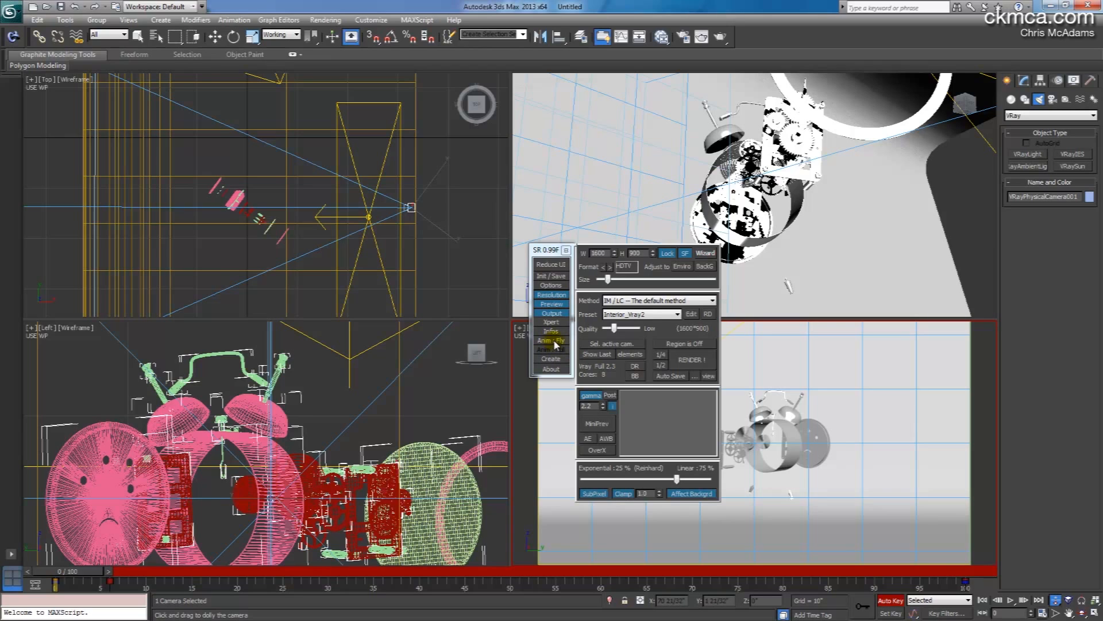
drag(551, 250, 380, 249)
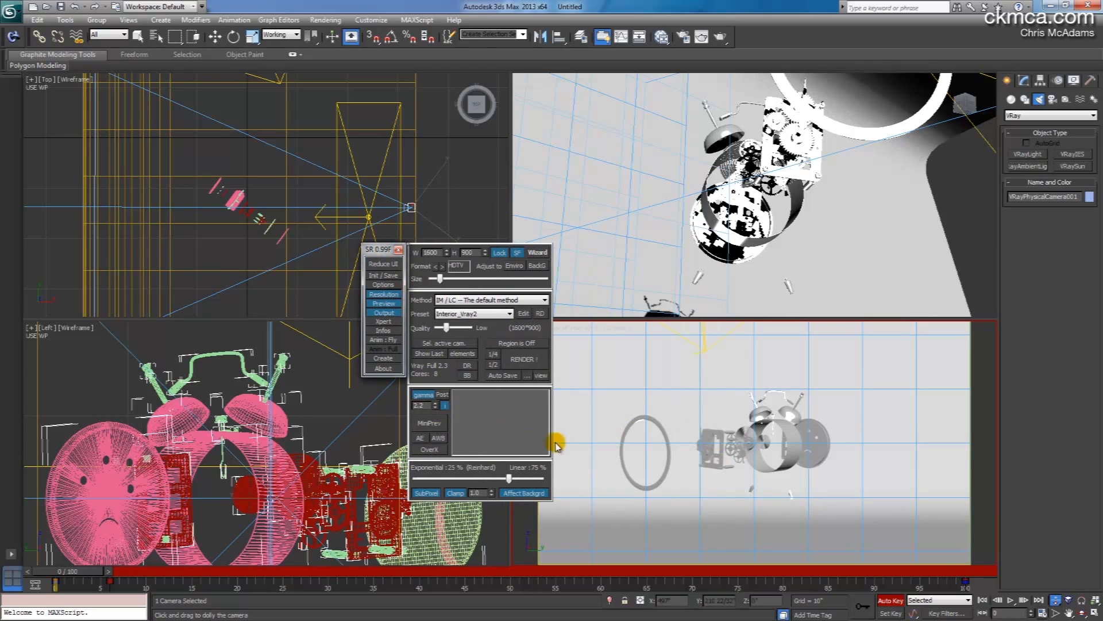
click(431, 424)
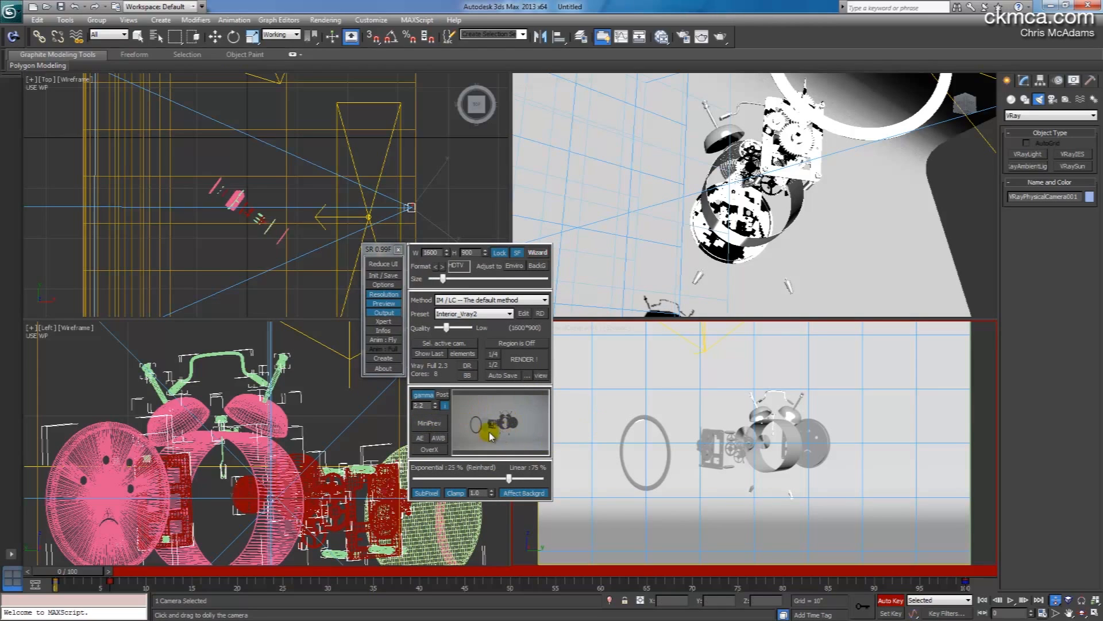
- Calculate the camera's automatic exposure, and run the automatic white balance and apply its new balanced color
click(424, 440)
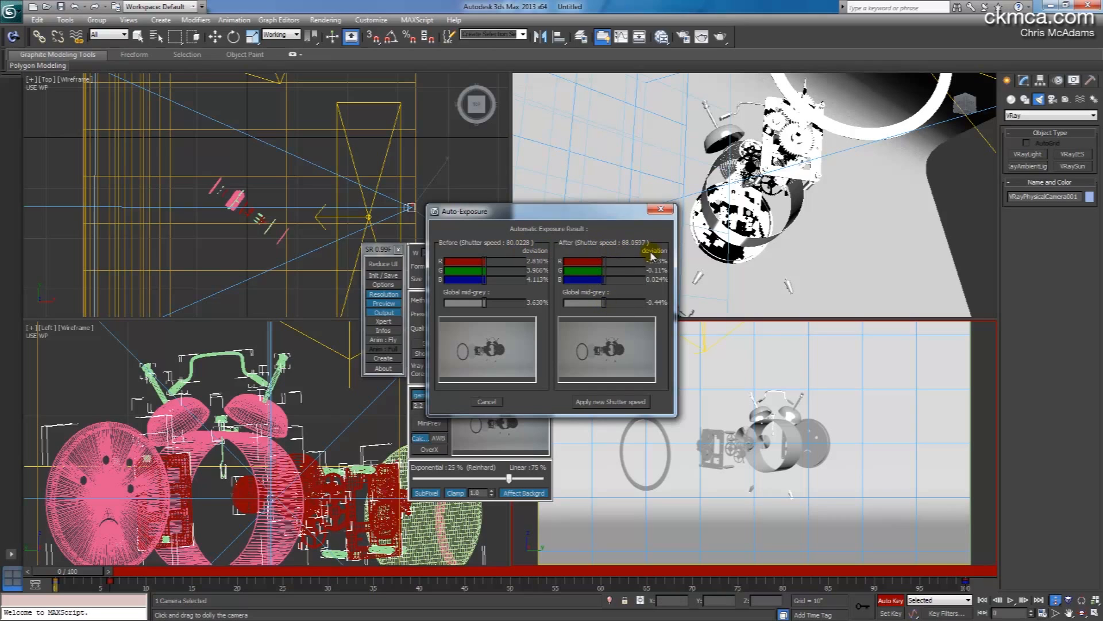
click(487, 401)
click(436, 440)
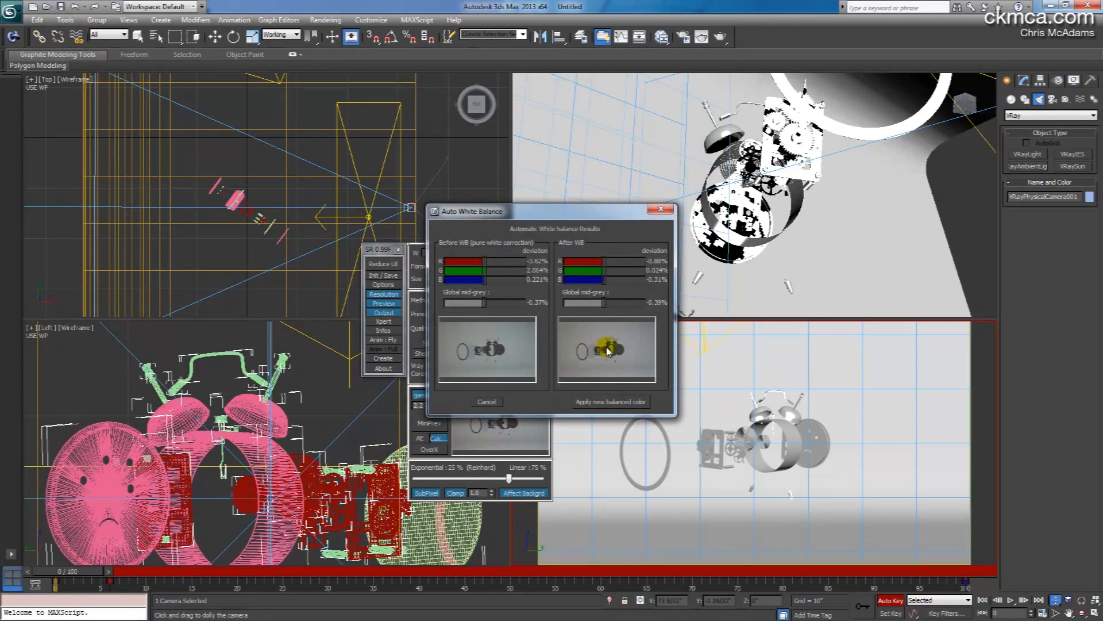
click(608, 402)
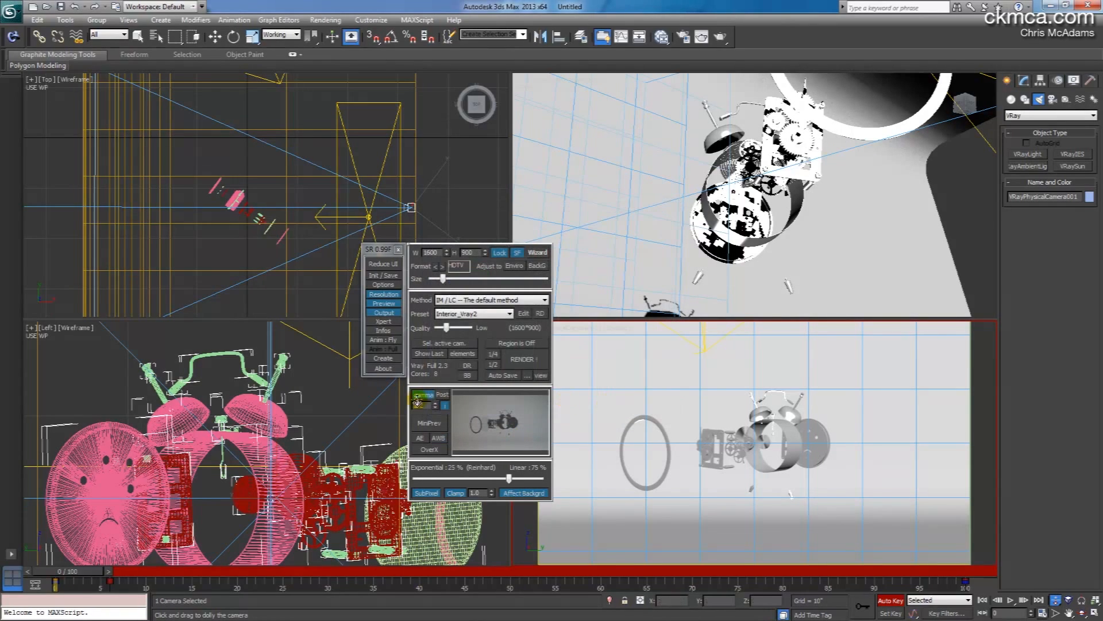
- Open the flythrough animation wizard and set the fly type to Interior and the camera speed to slow
click(386, 342)
click(493, 205)
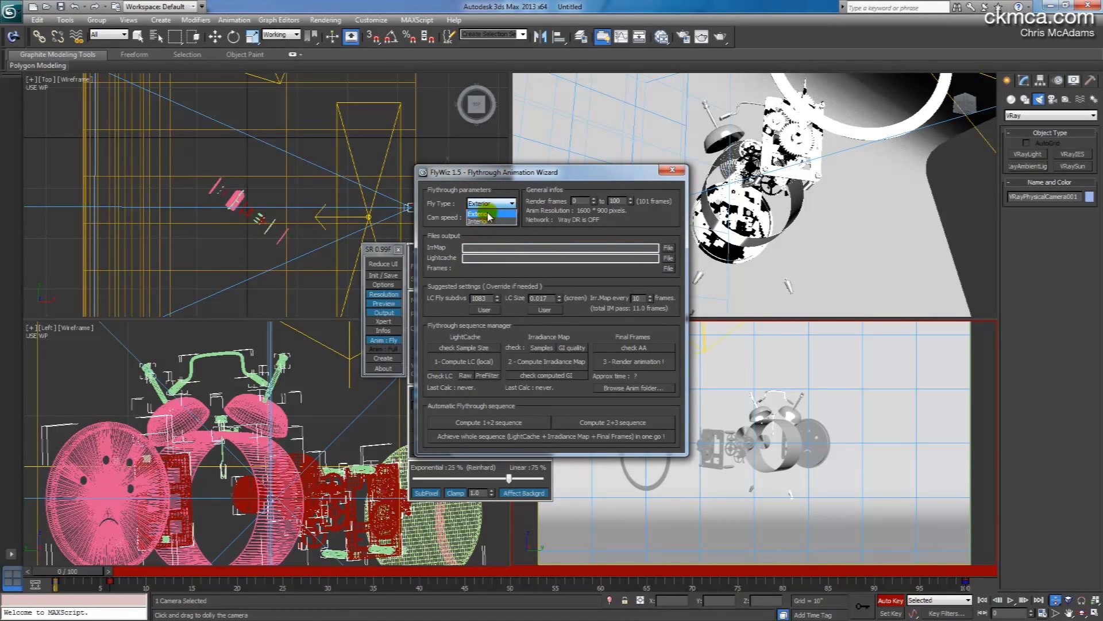
click(493, 222)
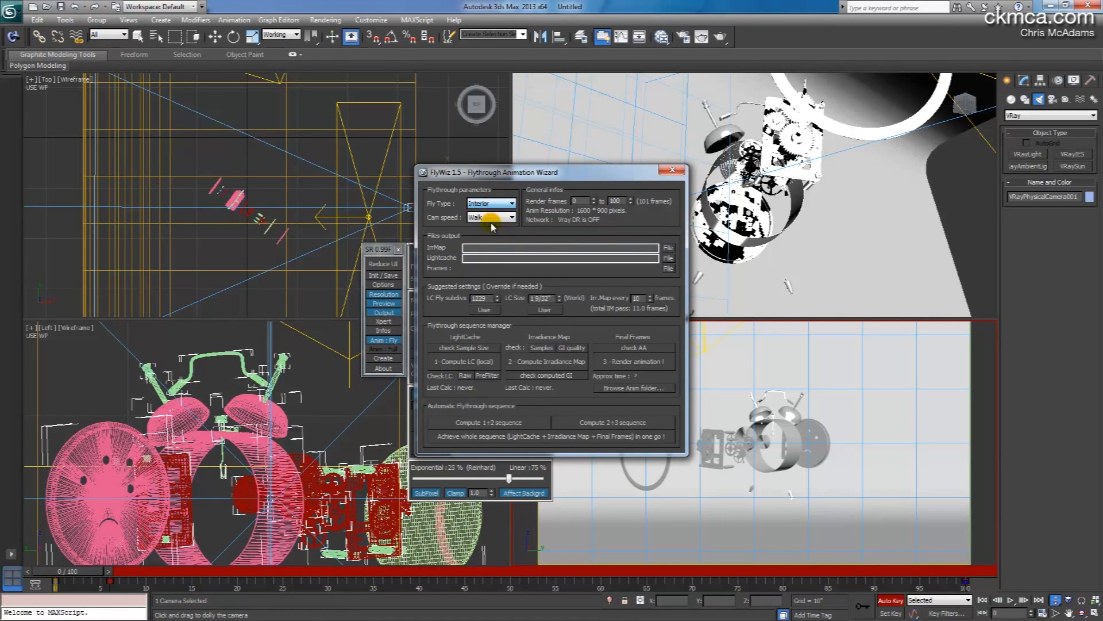
click(493, 217)
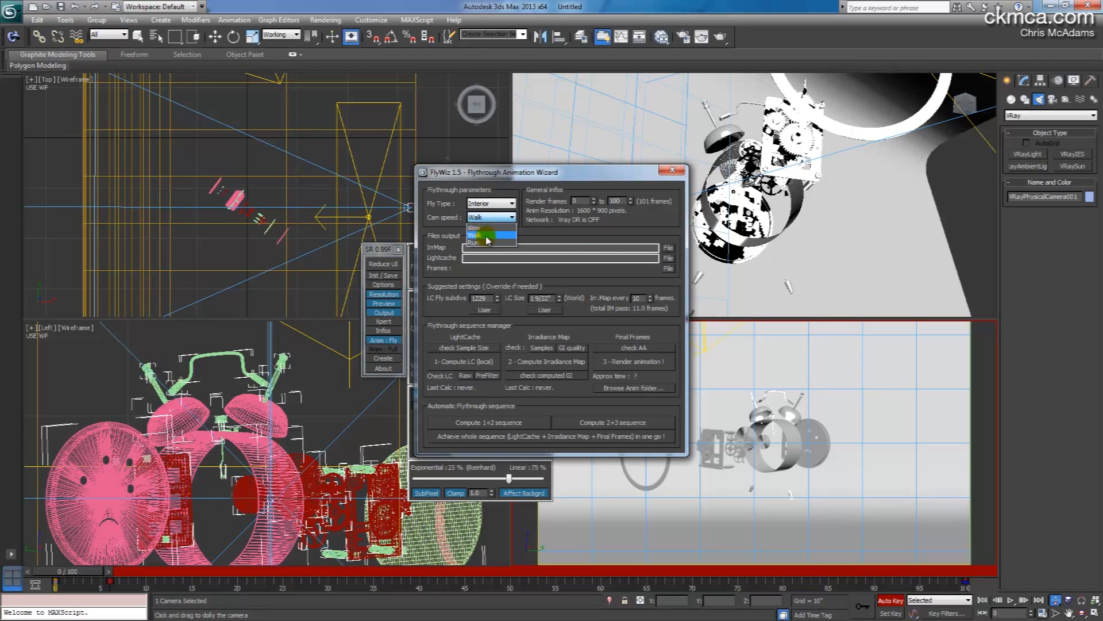
click(486, 227)
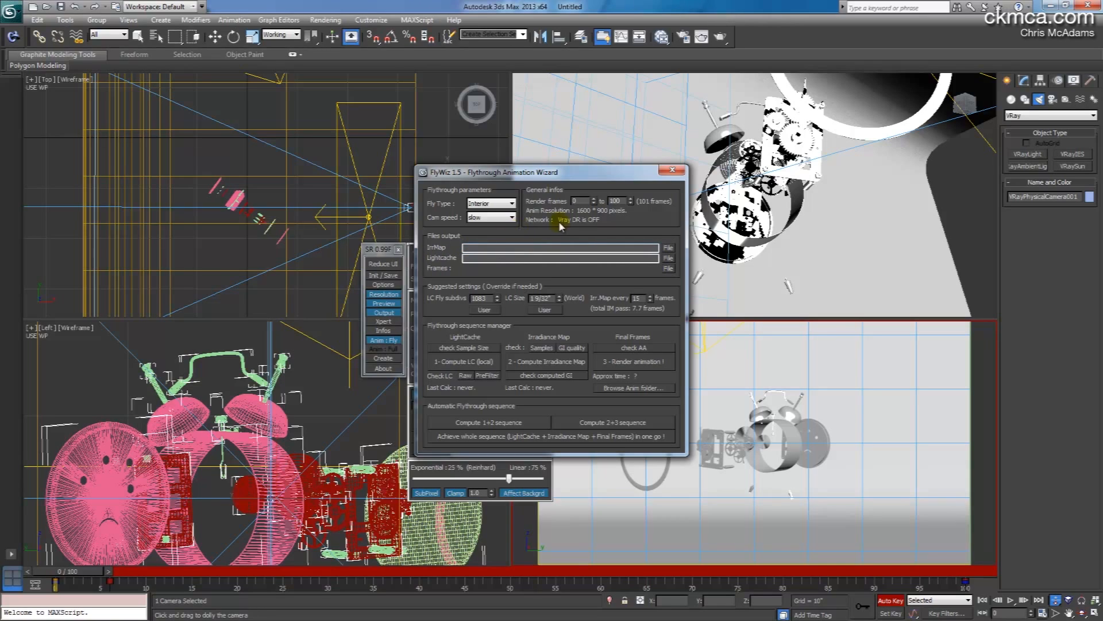
- Set the irradiance map output to animation1.vrmap and the light cache output to animation1.vrlmap in the desktop's New folder
click(668, 248)
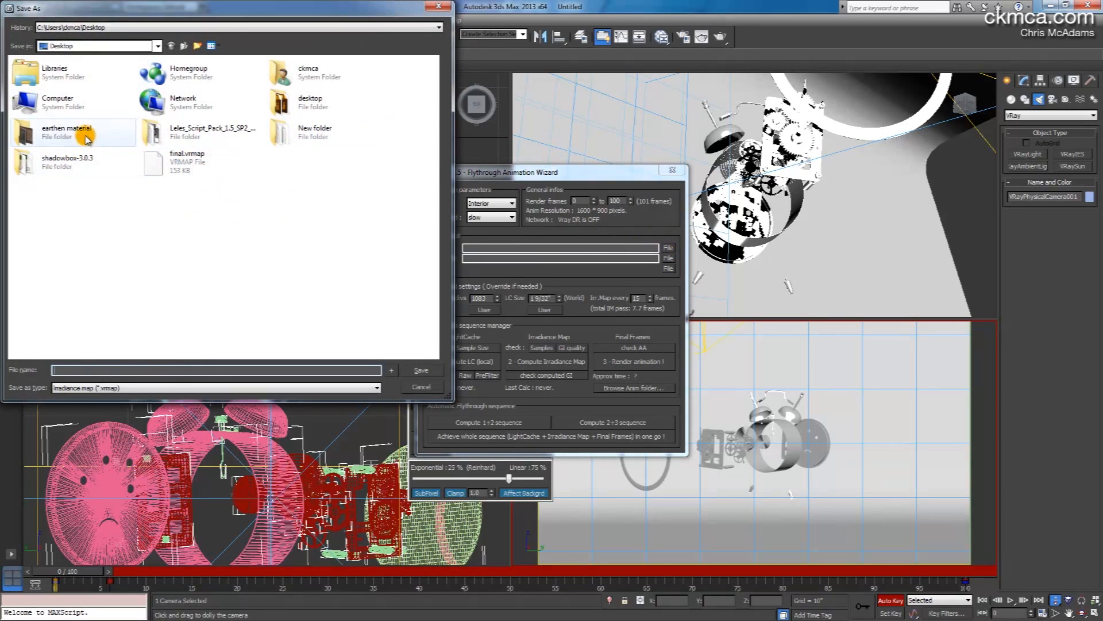
double_click(311, 132)
click(80, 369)
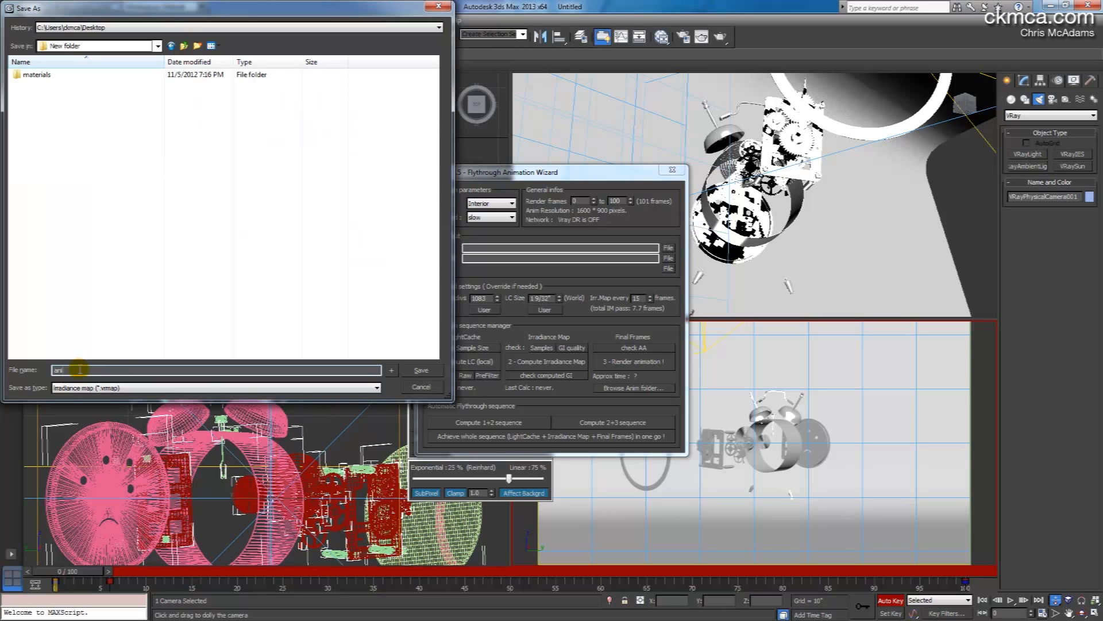
text(animation1)
key(Return)
click(669, 258)
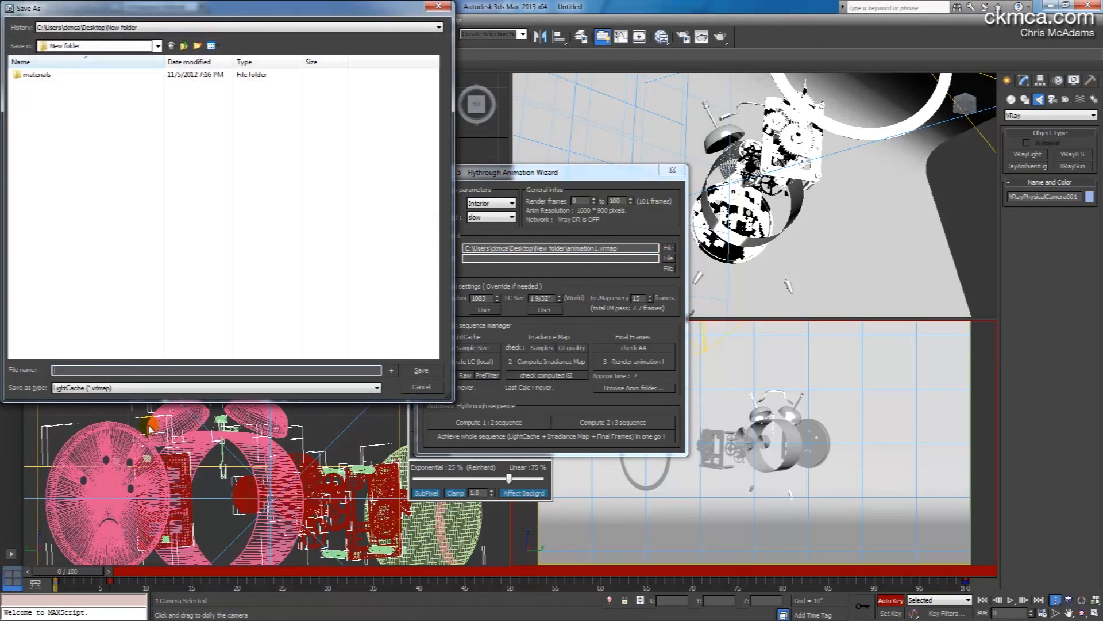
text(animation1.vrmap)
key(Return)
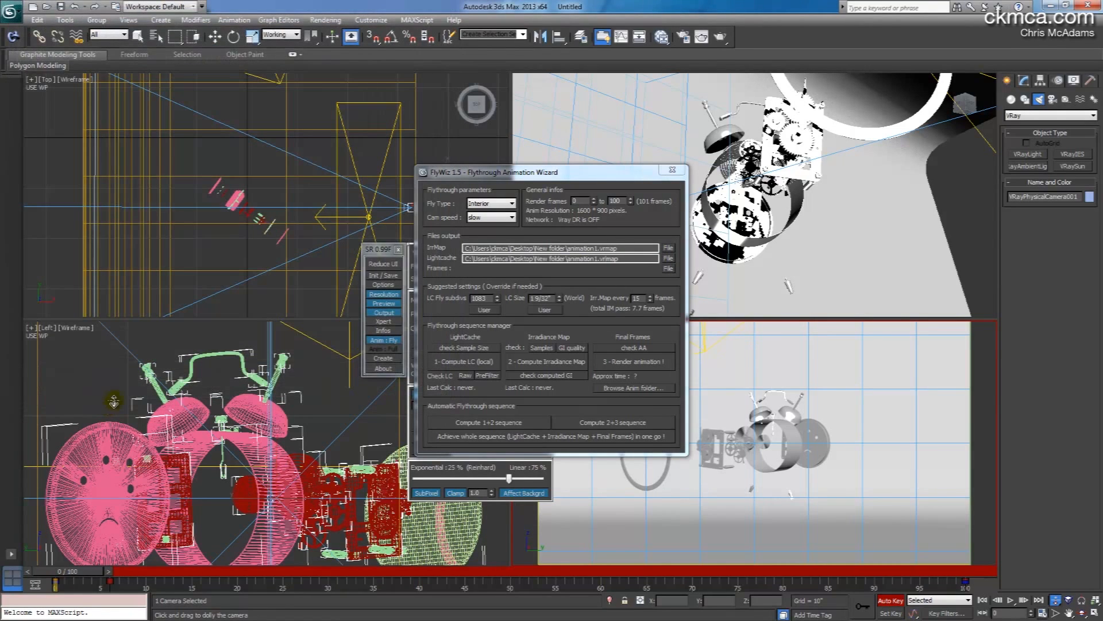
- Set the frames output to animation.avi in the desktop's New folder, accepting the DV Video Encoder compression
click(669, 270)
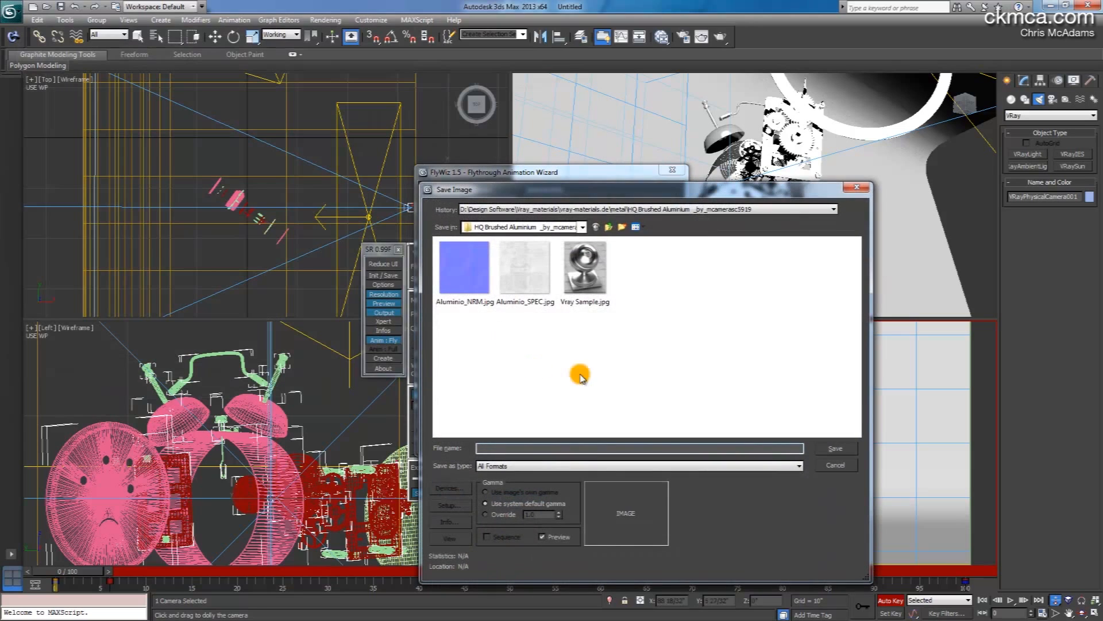
click(609, 226)
click(609, 227)
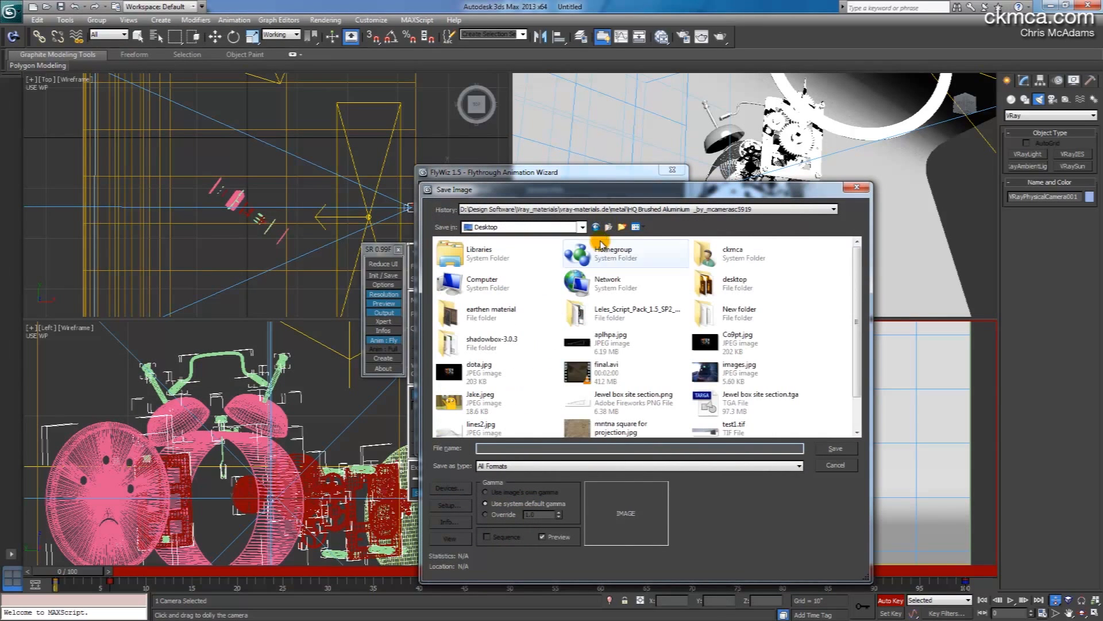
double_click(779, 320)
click(491, 448)
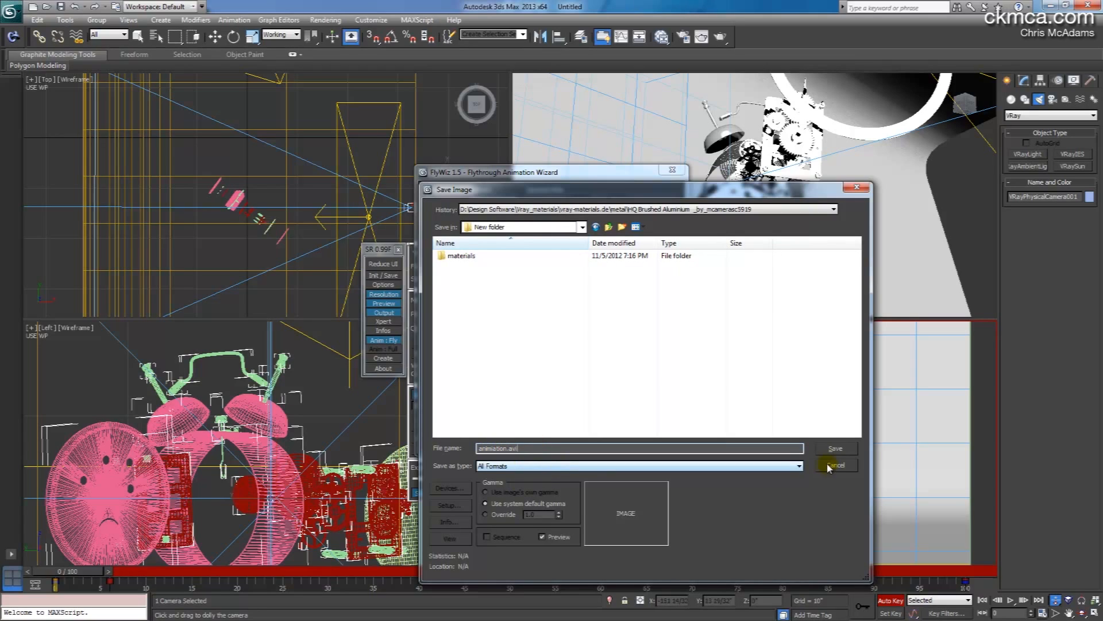
click(834, 449)
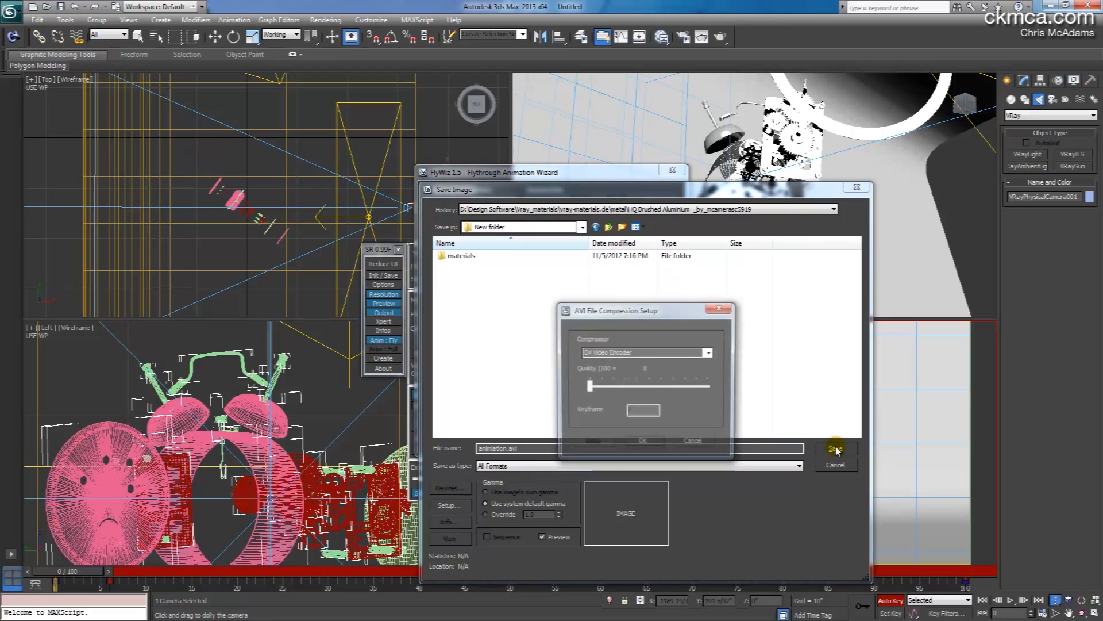
click(644, 443)
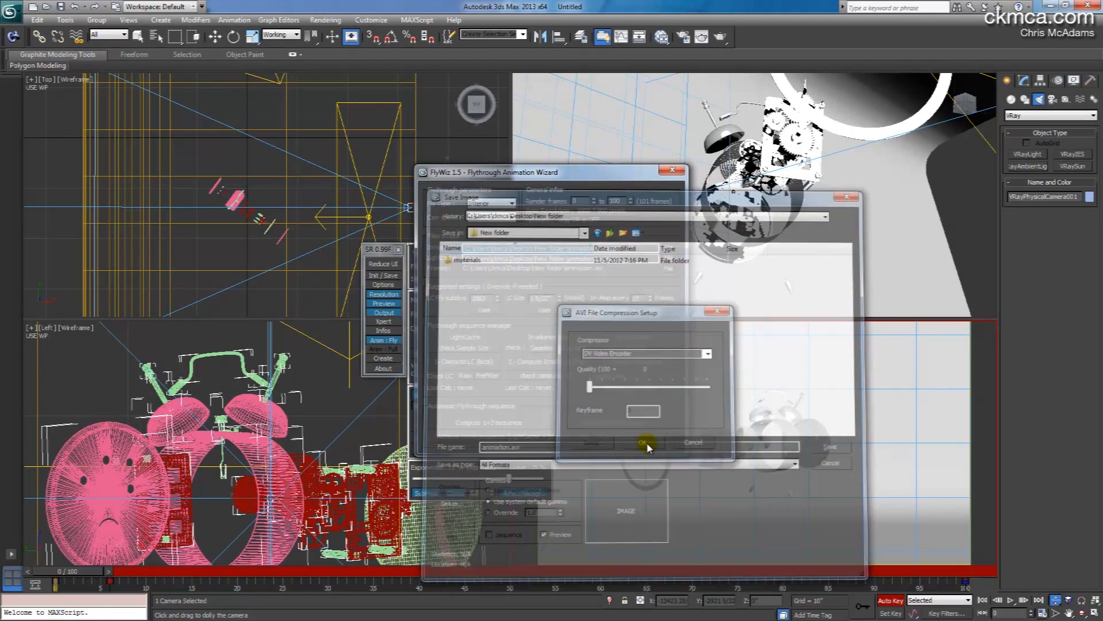
- Close the flythrough wizard and set the locked-ratio output resolution's height to 480 pixels
drag(509, 172, 463, 177)
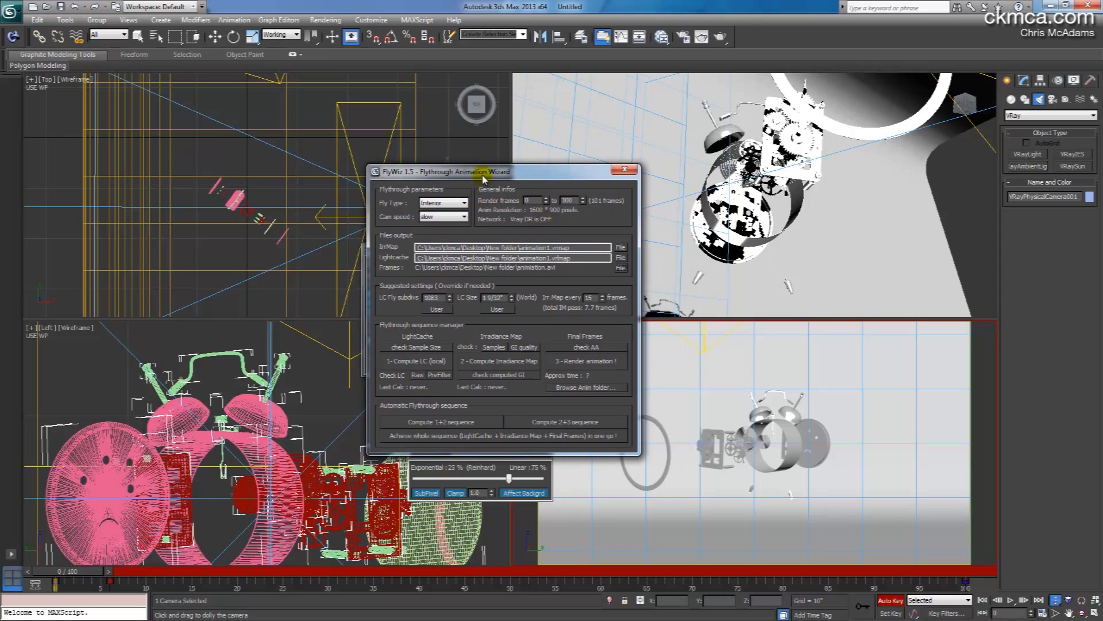
drag(482, 178, 683, 184)
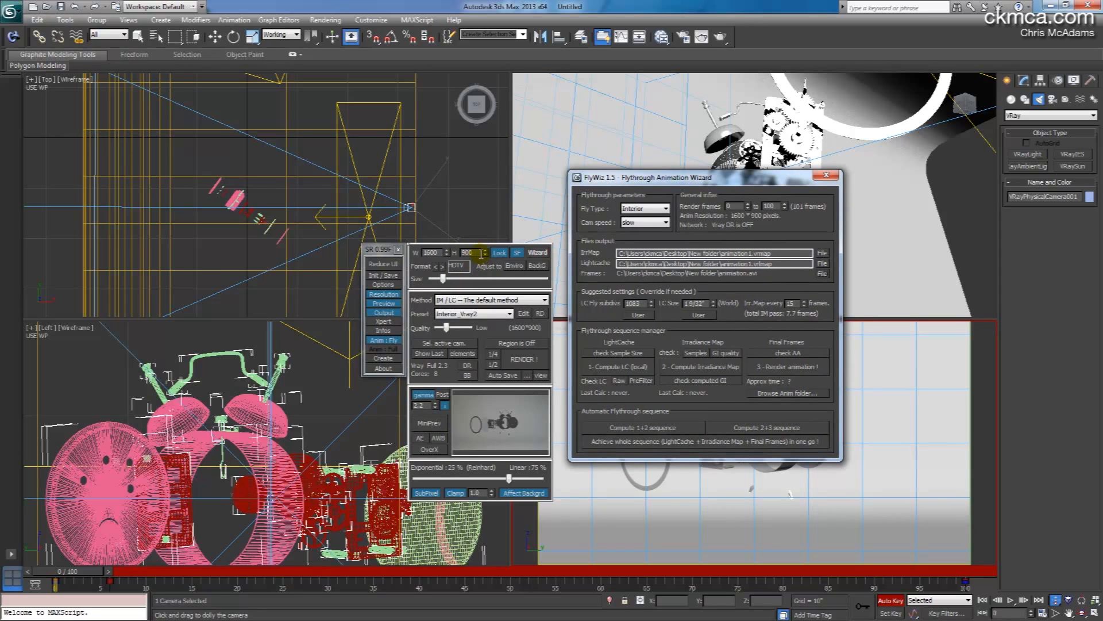
click(827, 174)
double_click(468, 253)
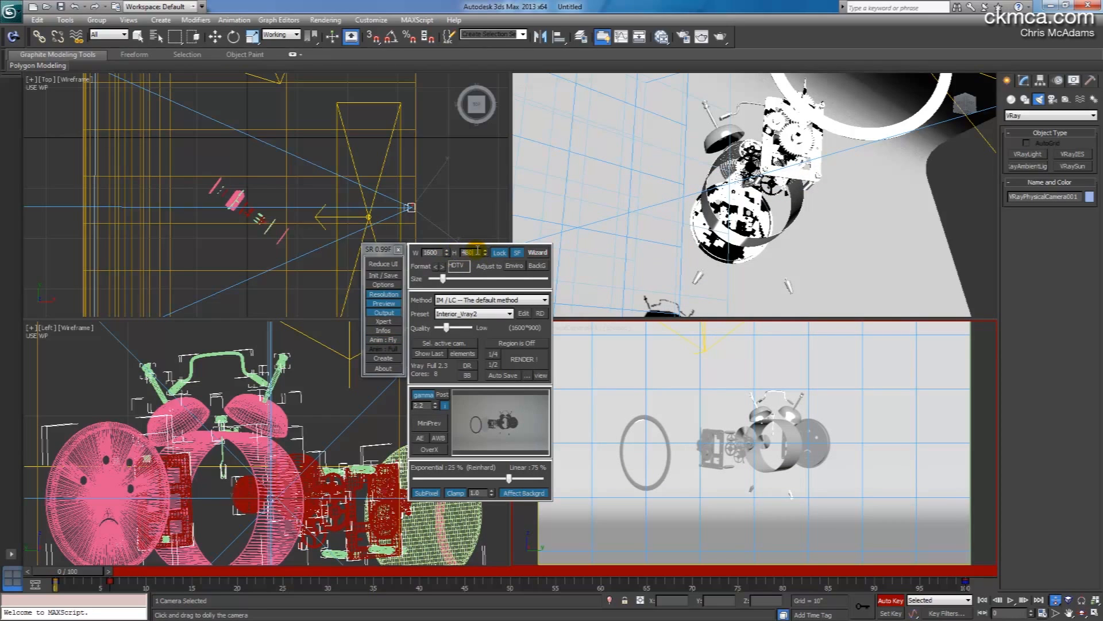
text(480)
key(Return)
double_click(441, 252)
- Reopen the flythrough wizard, compute light cache, irradiance map and final frames in one go, and stop the video's playback in VLC
click(383, 339)
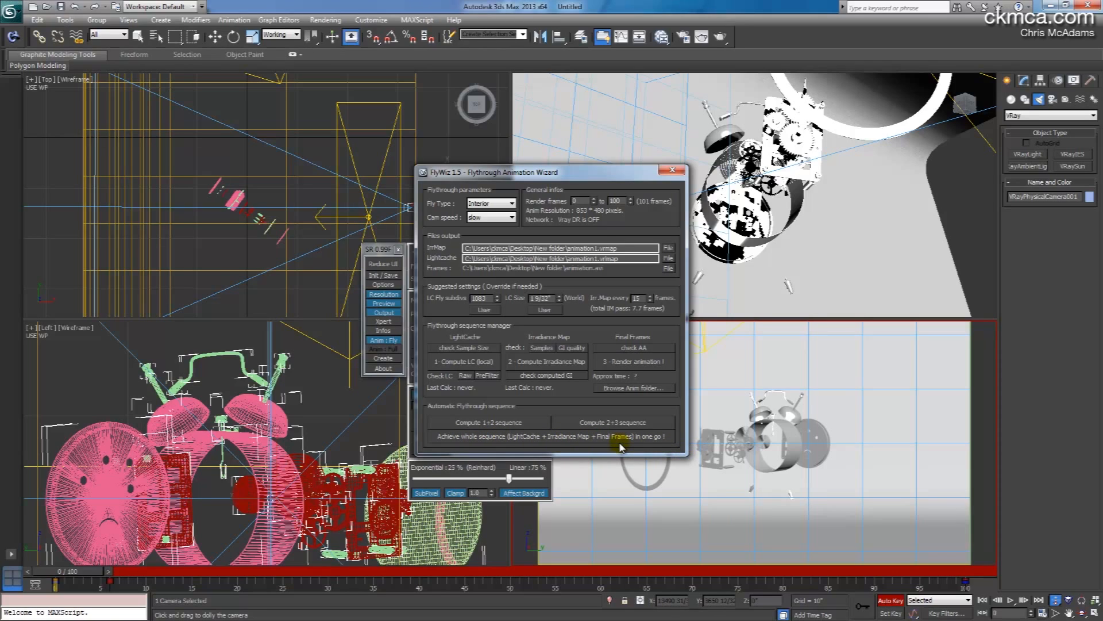
click(571, 437)
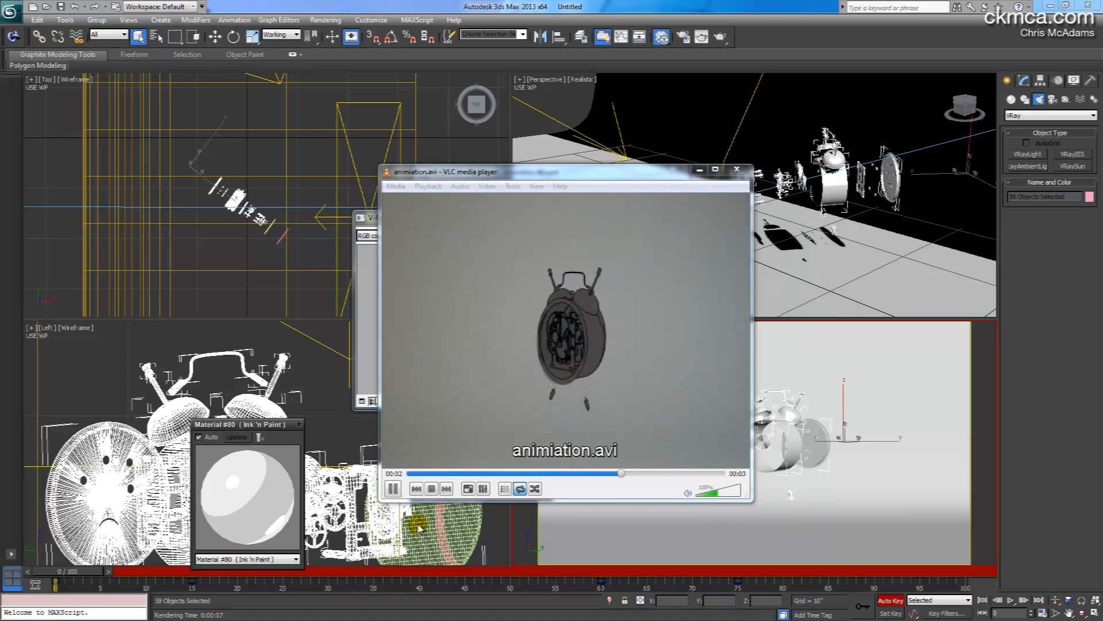
click(432, 489)
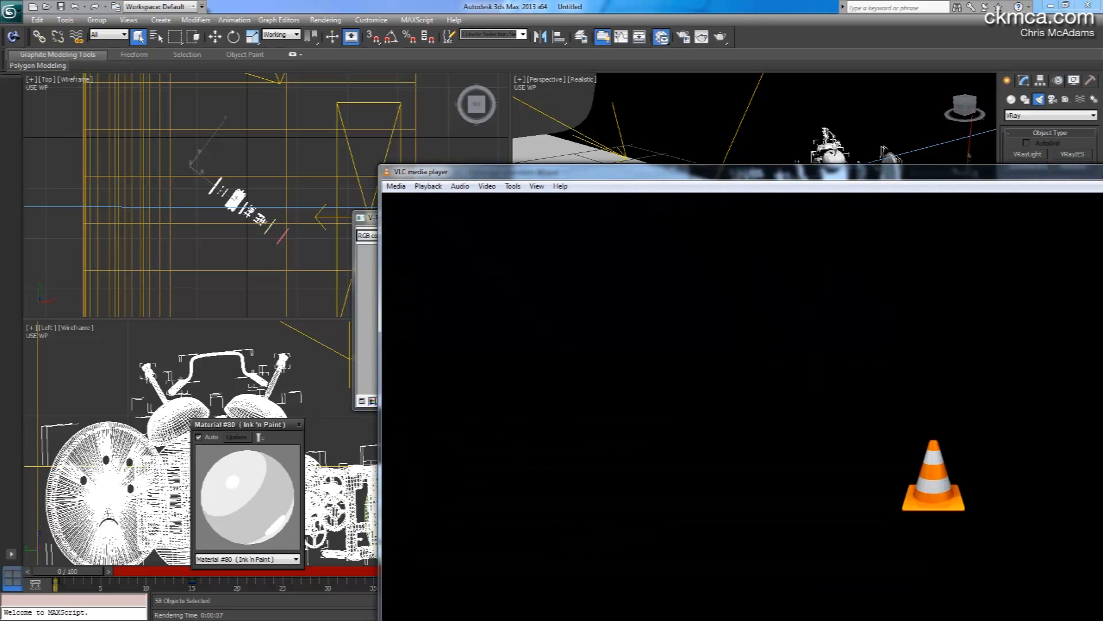